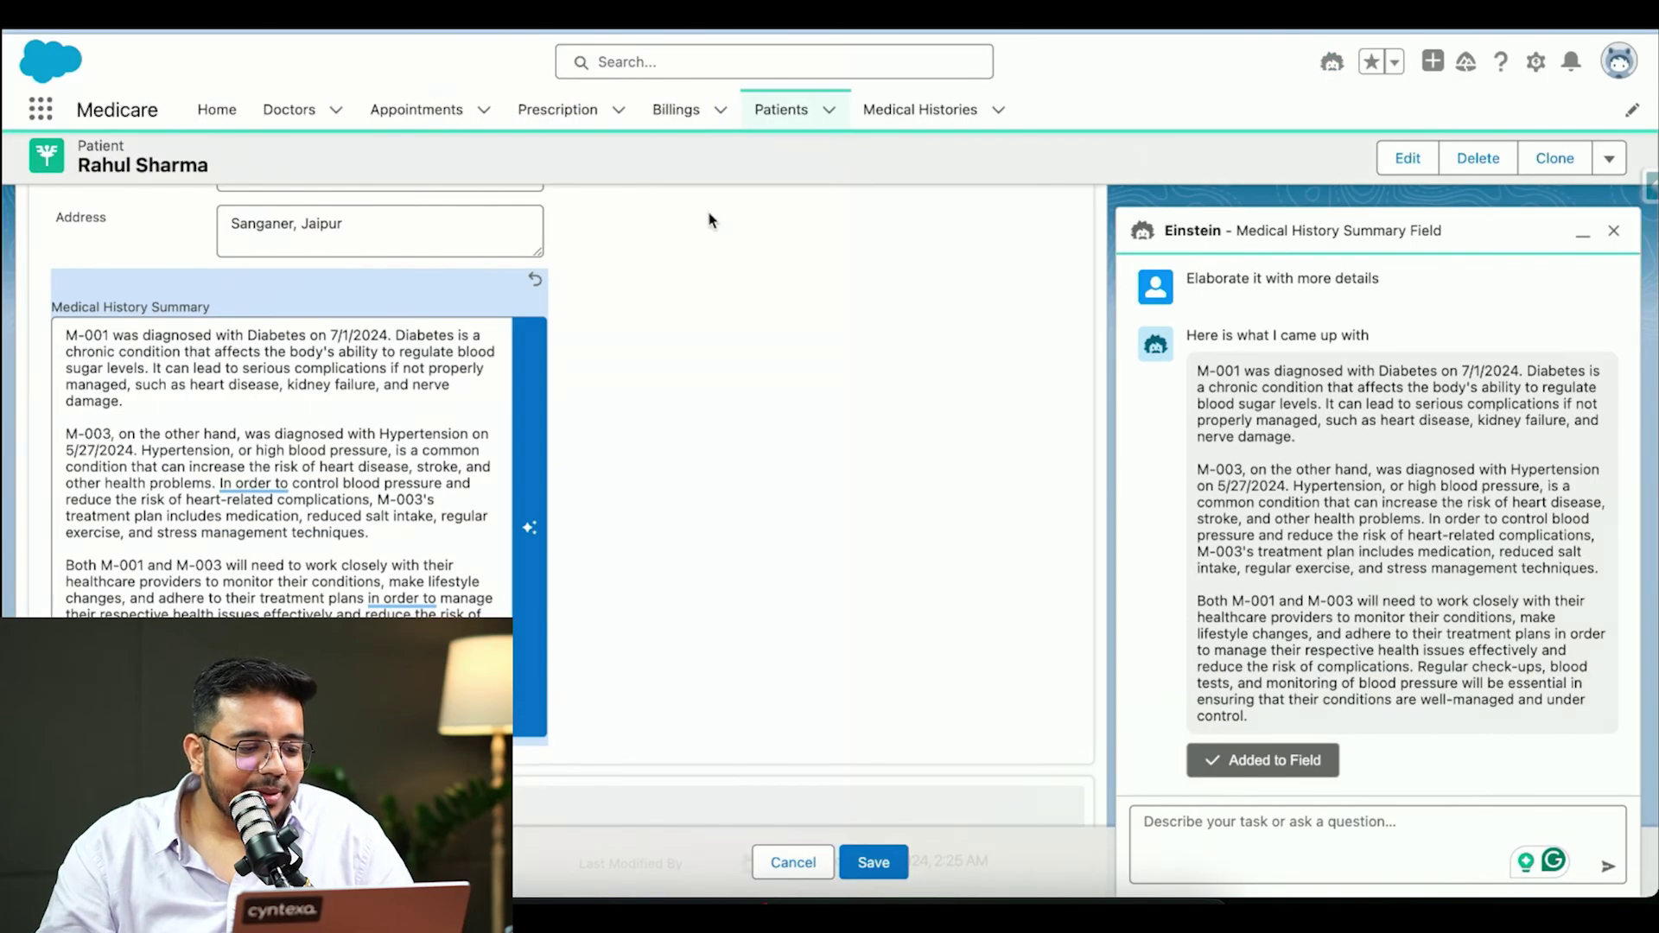
Step: Reload the patient record page with Cmd+R, raising Chrome's 'Reload site?' unsaved-changes warning
{"action": "scroll", "coordinate": [698, 219], "scroll_direction": "up", "scroll_amount": 4}
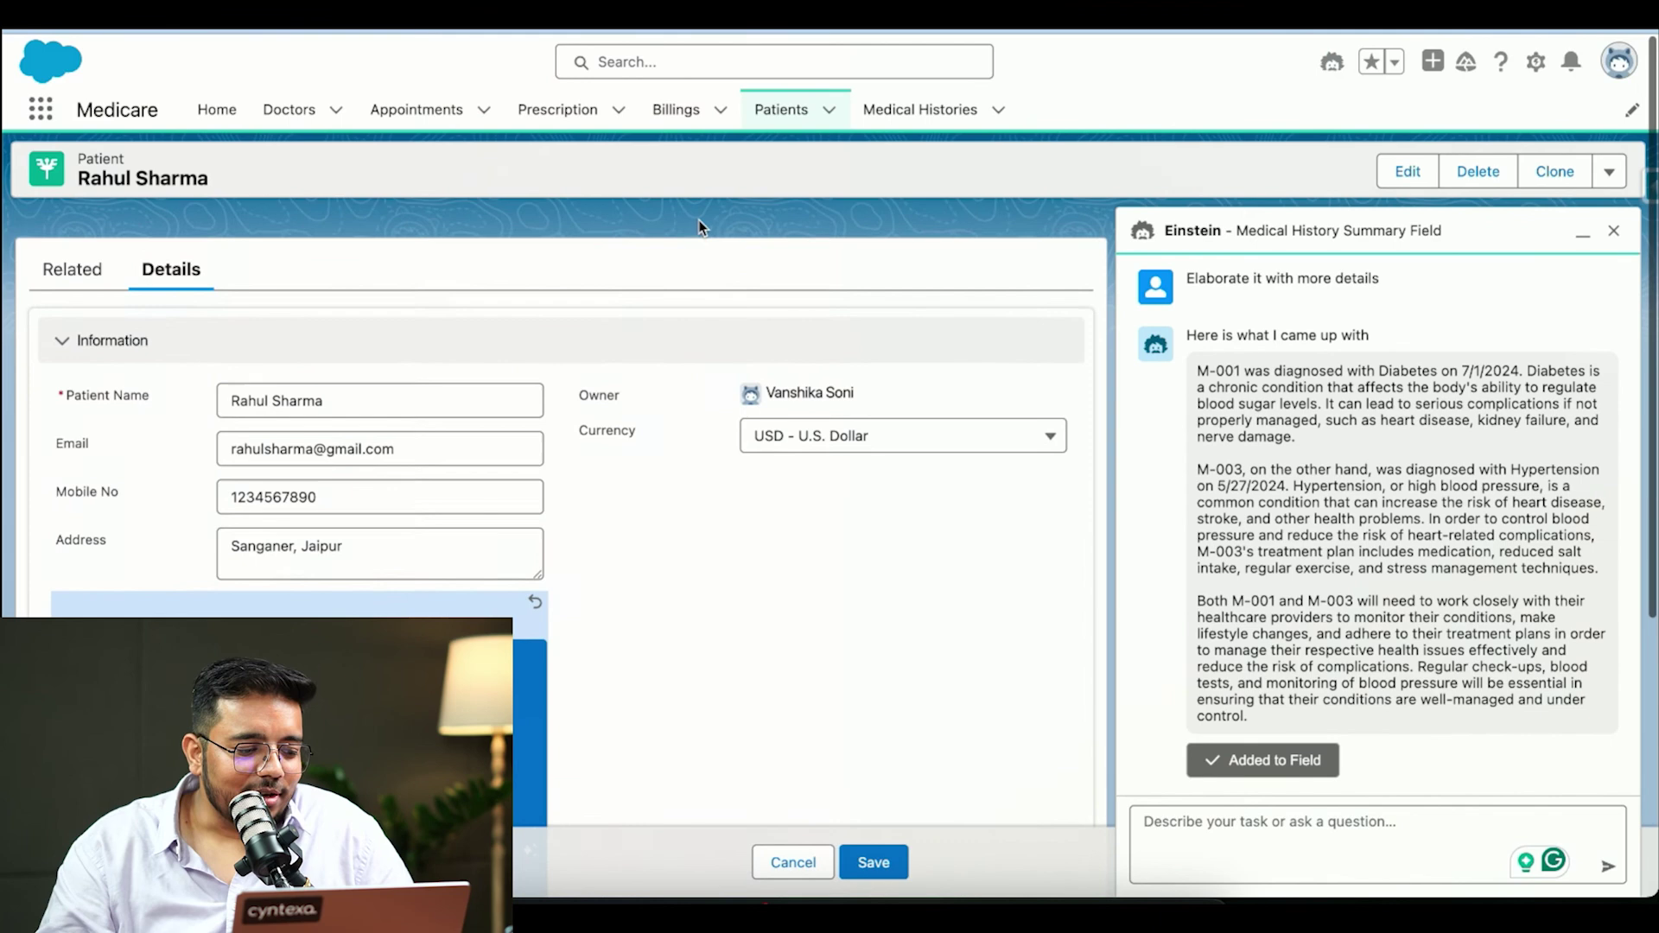
{"action": "key", "text": "super+r"}
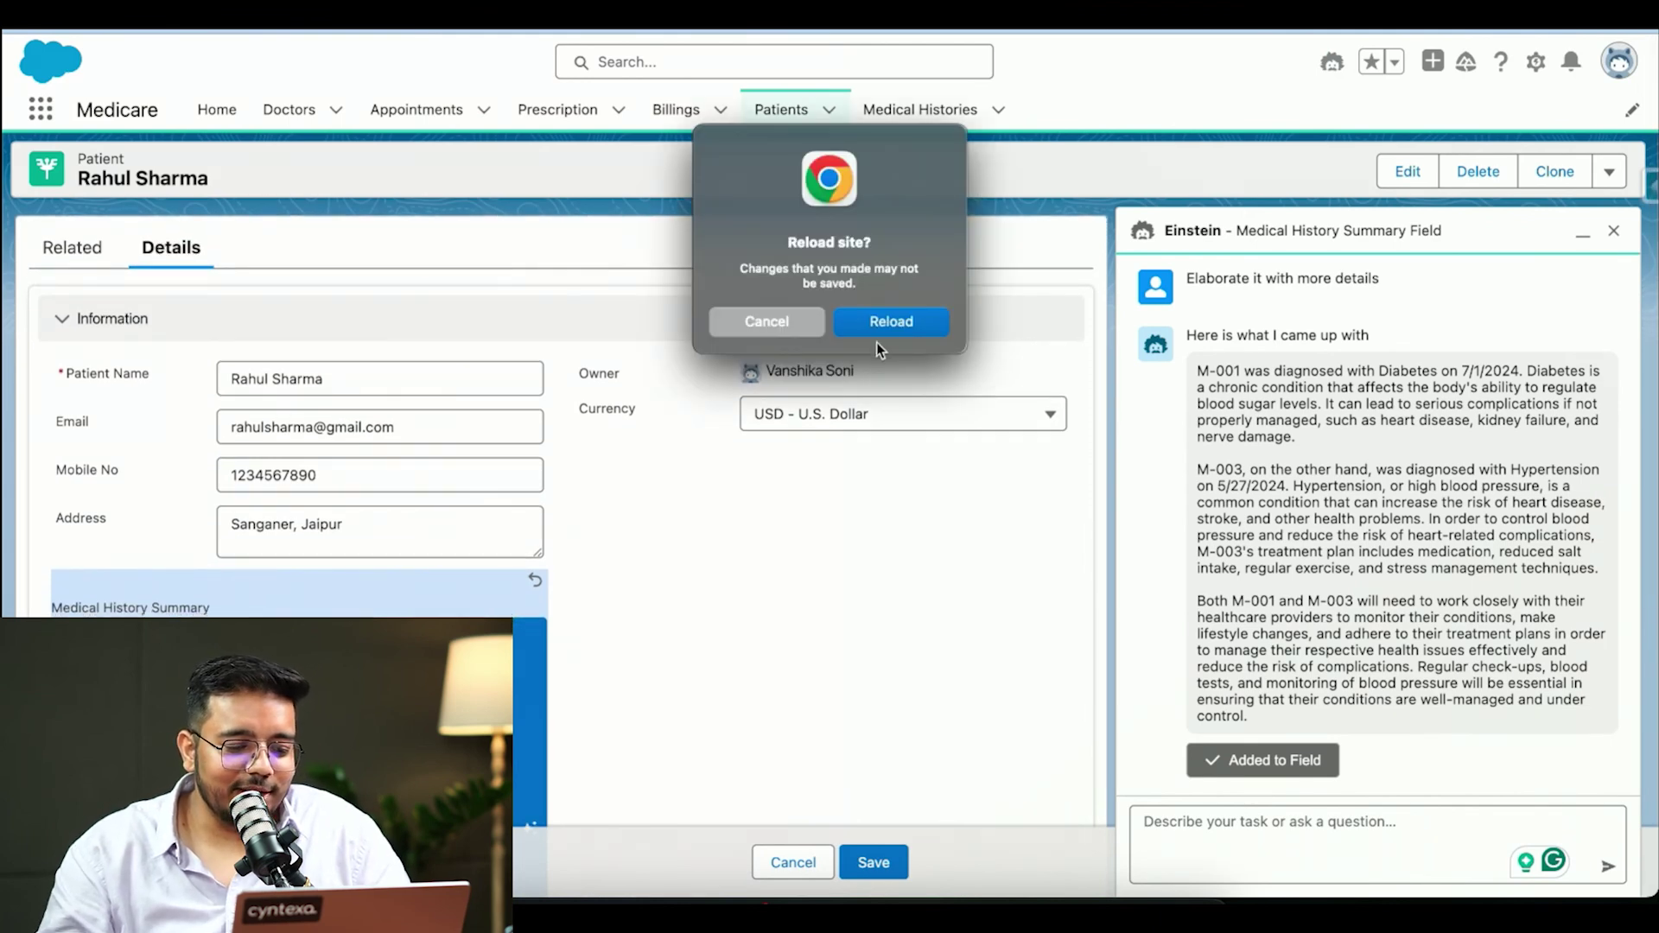
Step: Confirm the reload and bring up the Patients tab's Recently Viewed list
{"action": "left_click", "coordinate": [878, 339]}
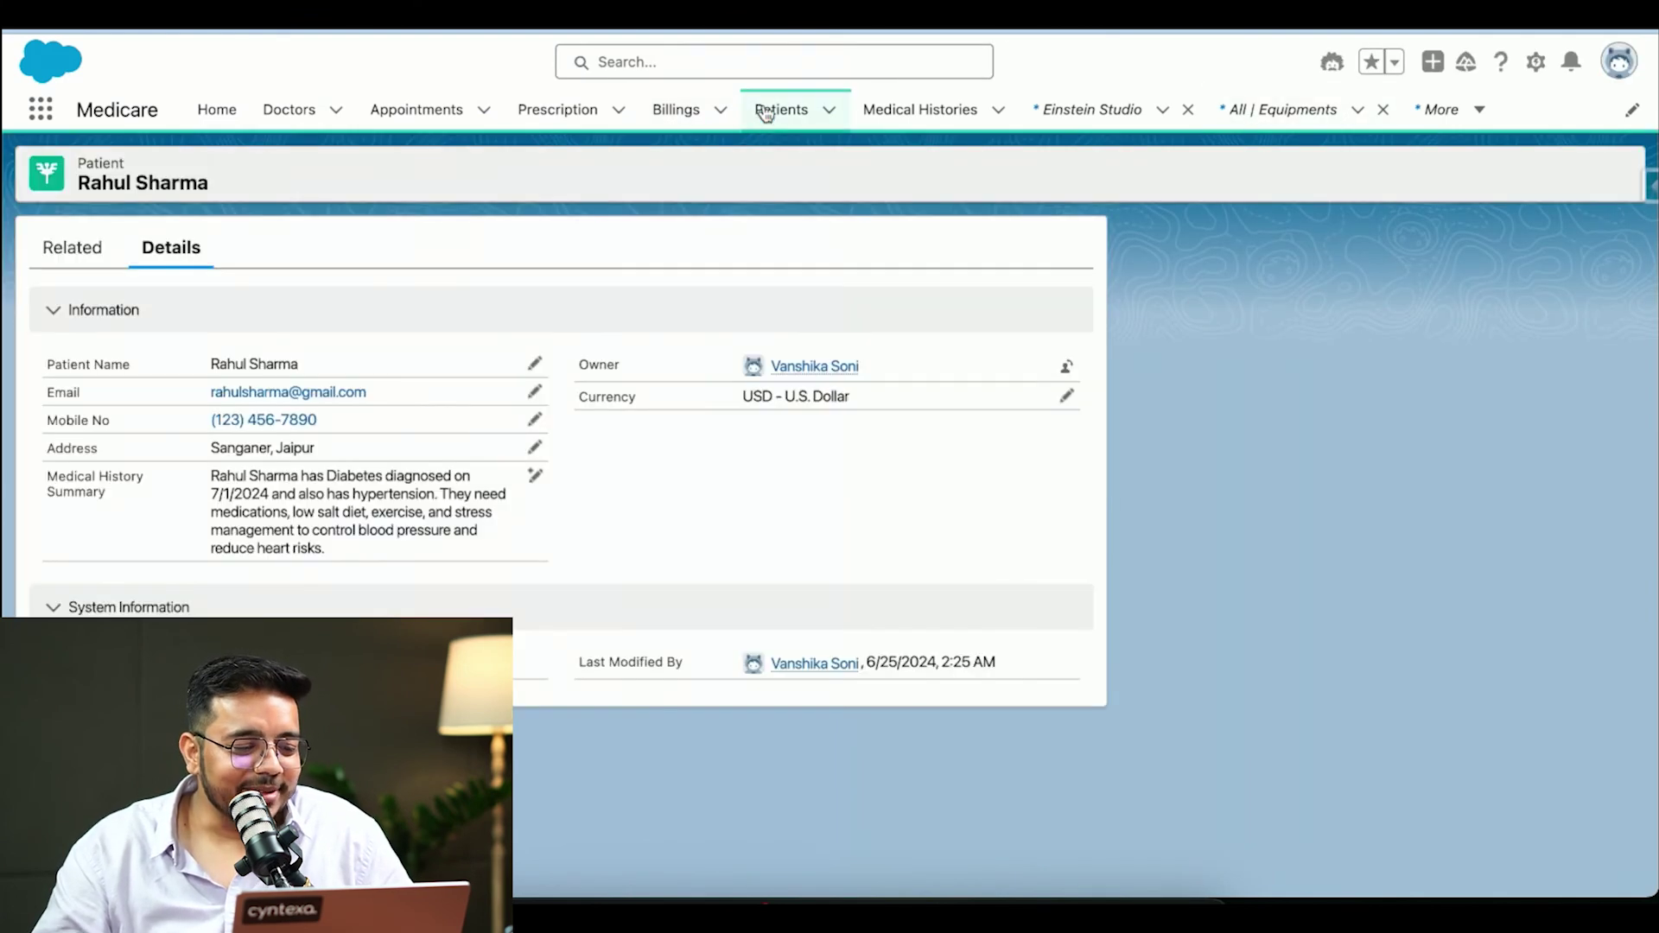
{"action": "left_click", "coordinate": [765, 112]}
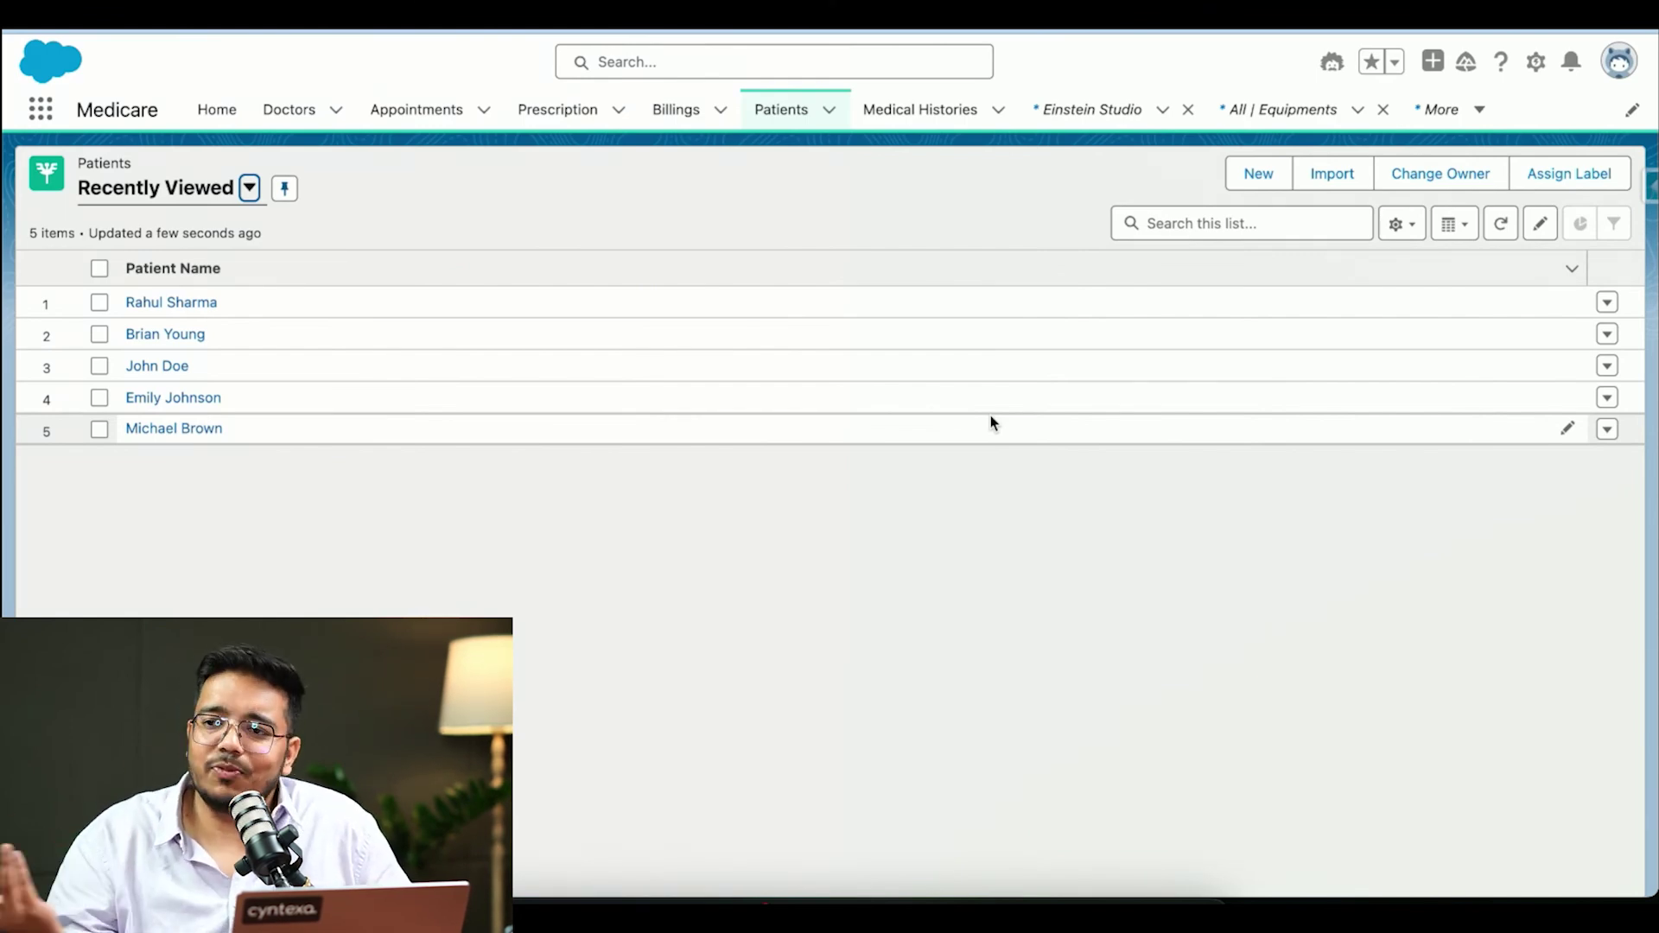
Step: Open the patient, clear its Medical History Summary text, and check its two related medical histories
{"action": "left_click", "coordinate": [200, 301]}
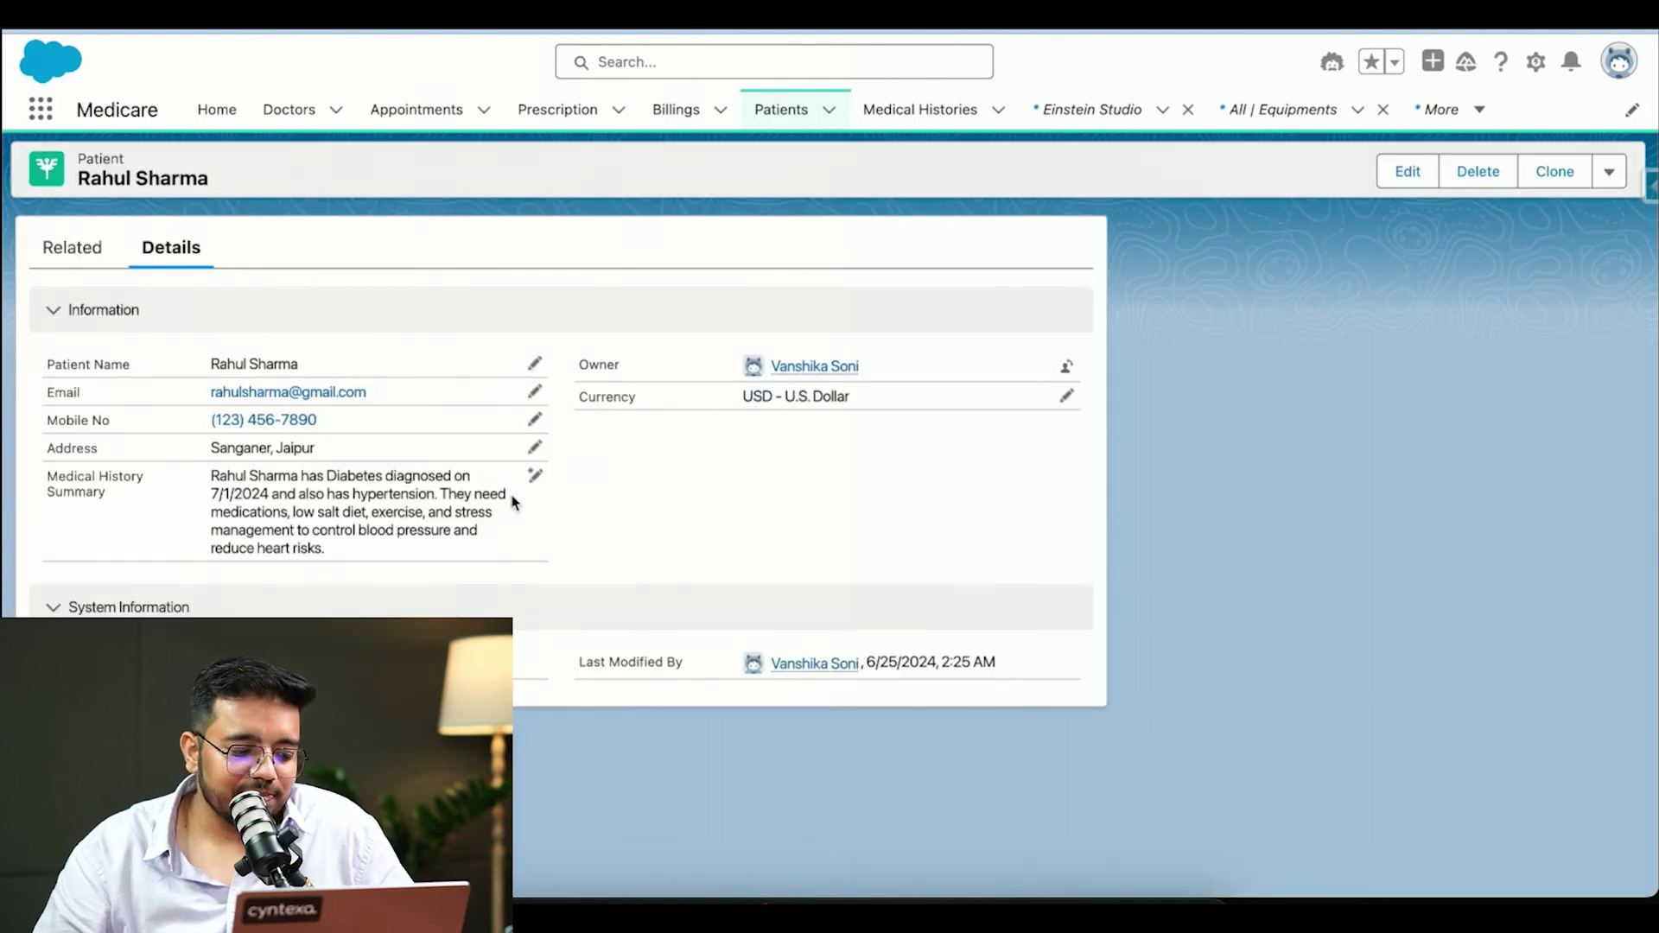
{"action": "left_click", "coordinate": [533, 475]}
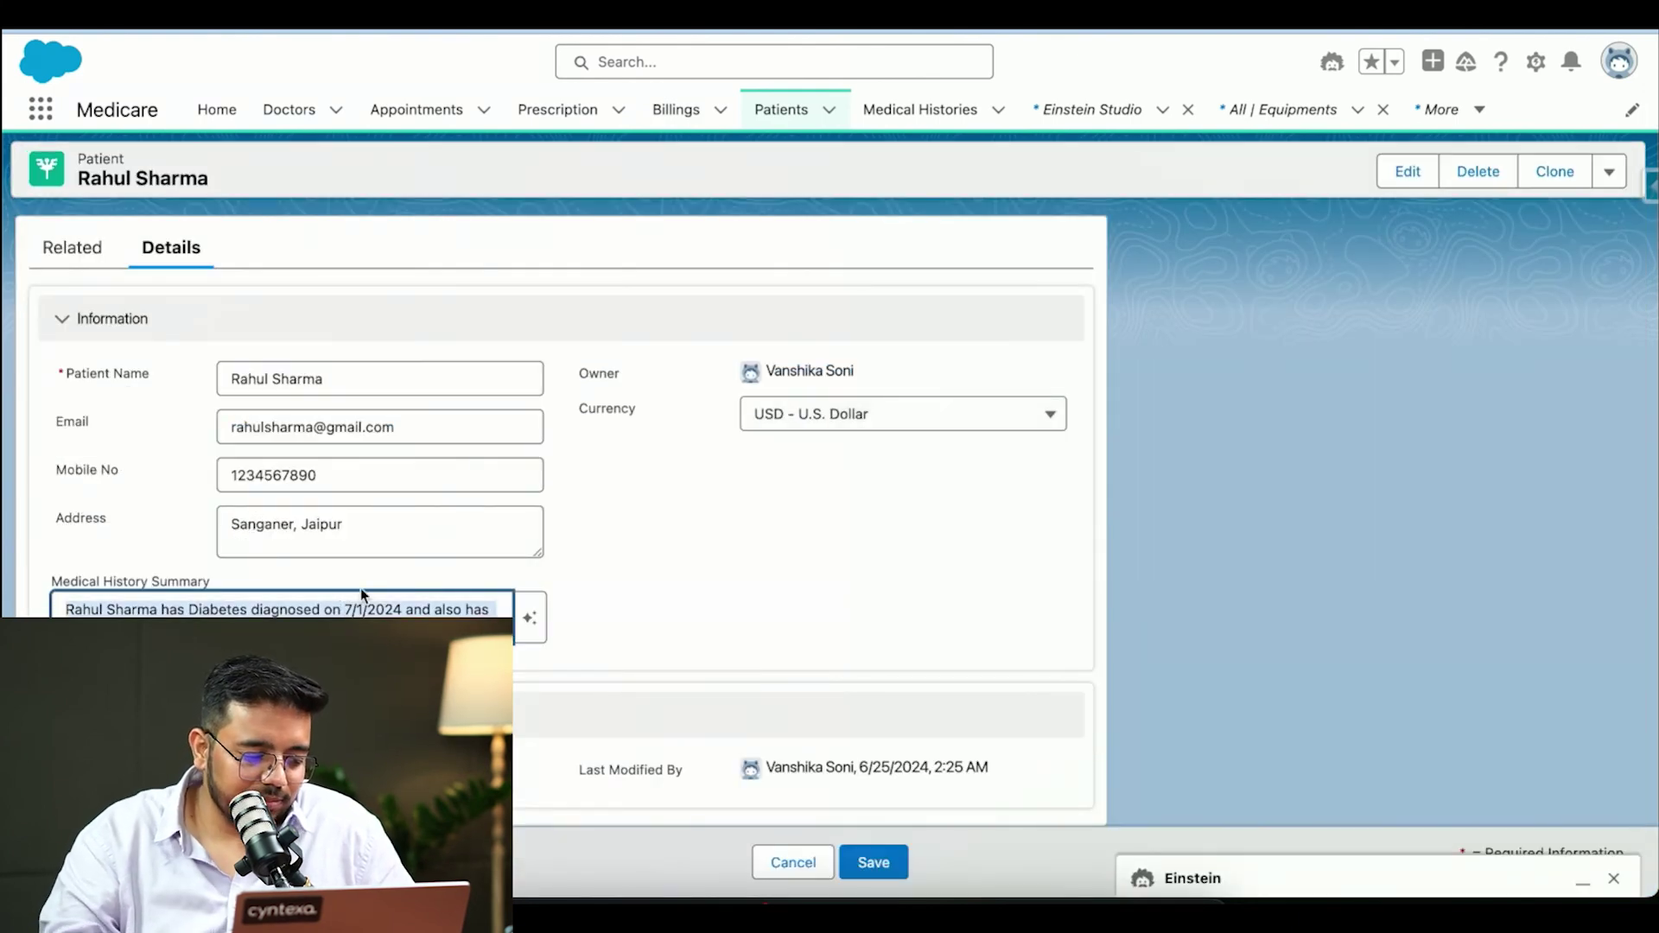
{"action": "key", "text": "BackSpace"}
{"action": "left_click", "coordinate": [659, 579]}
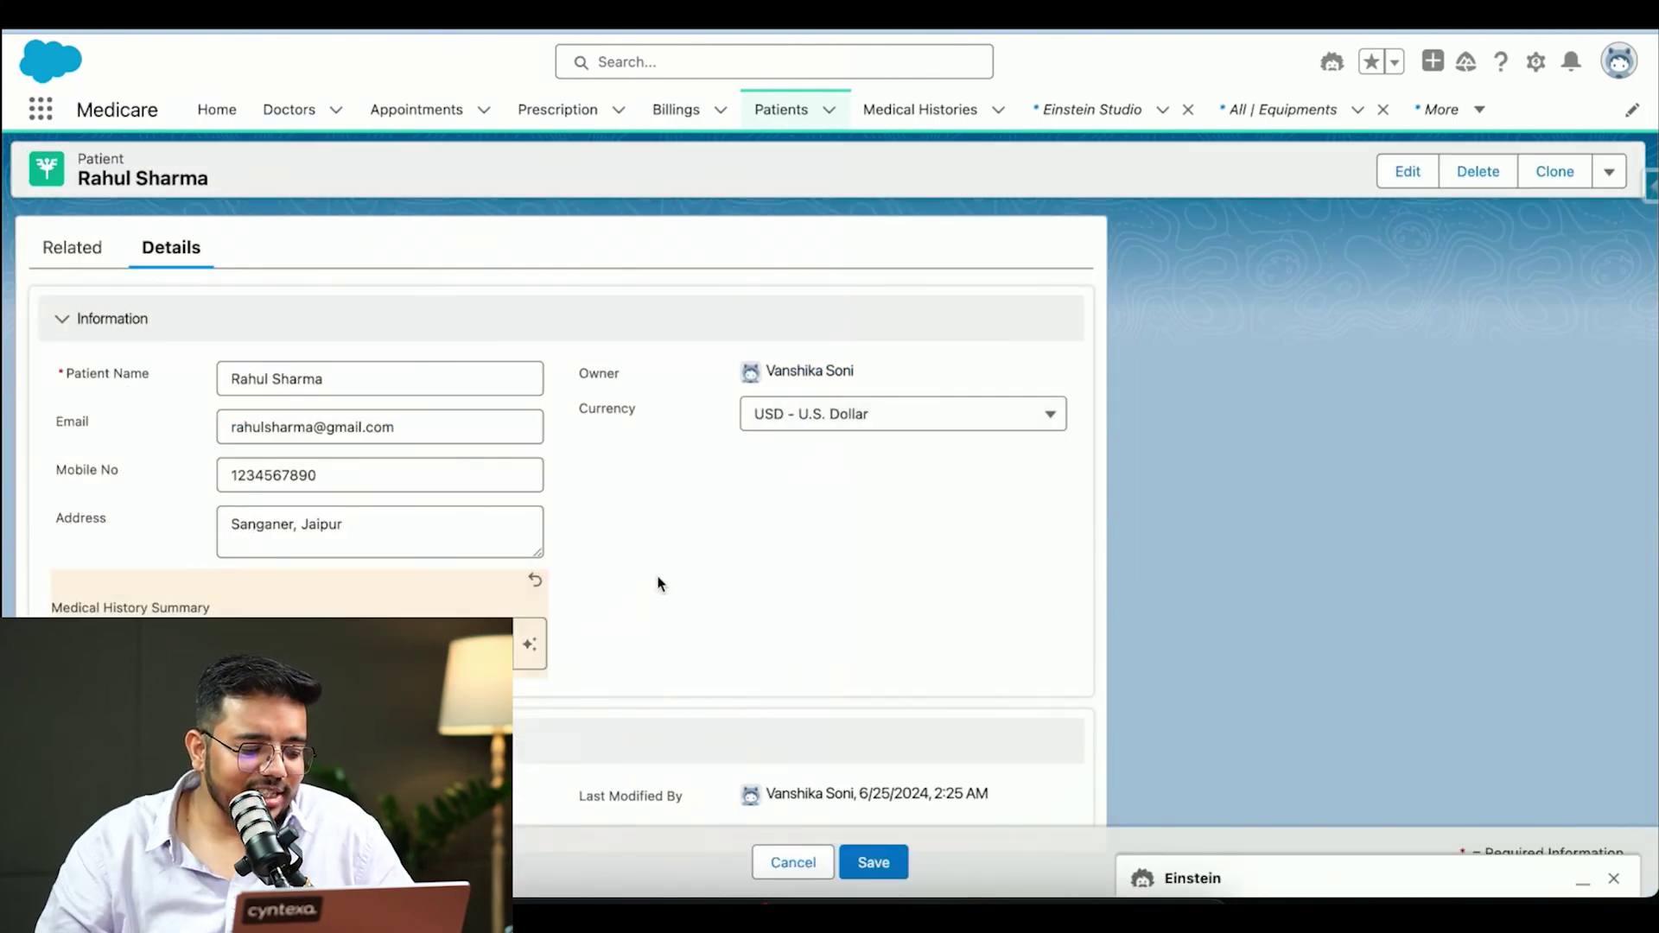
{"action": "left_click", "coordinate": [74, 241]}
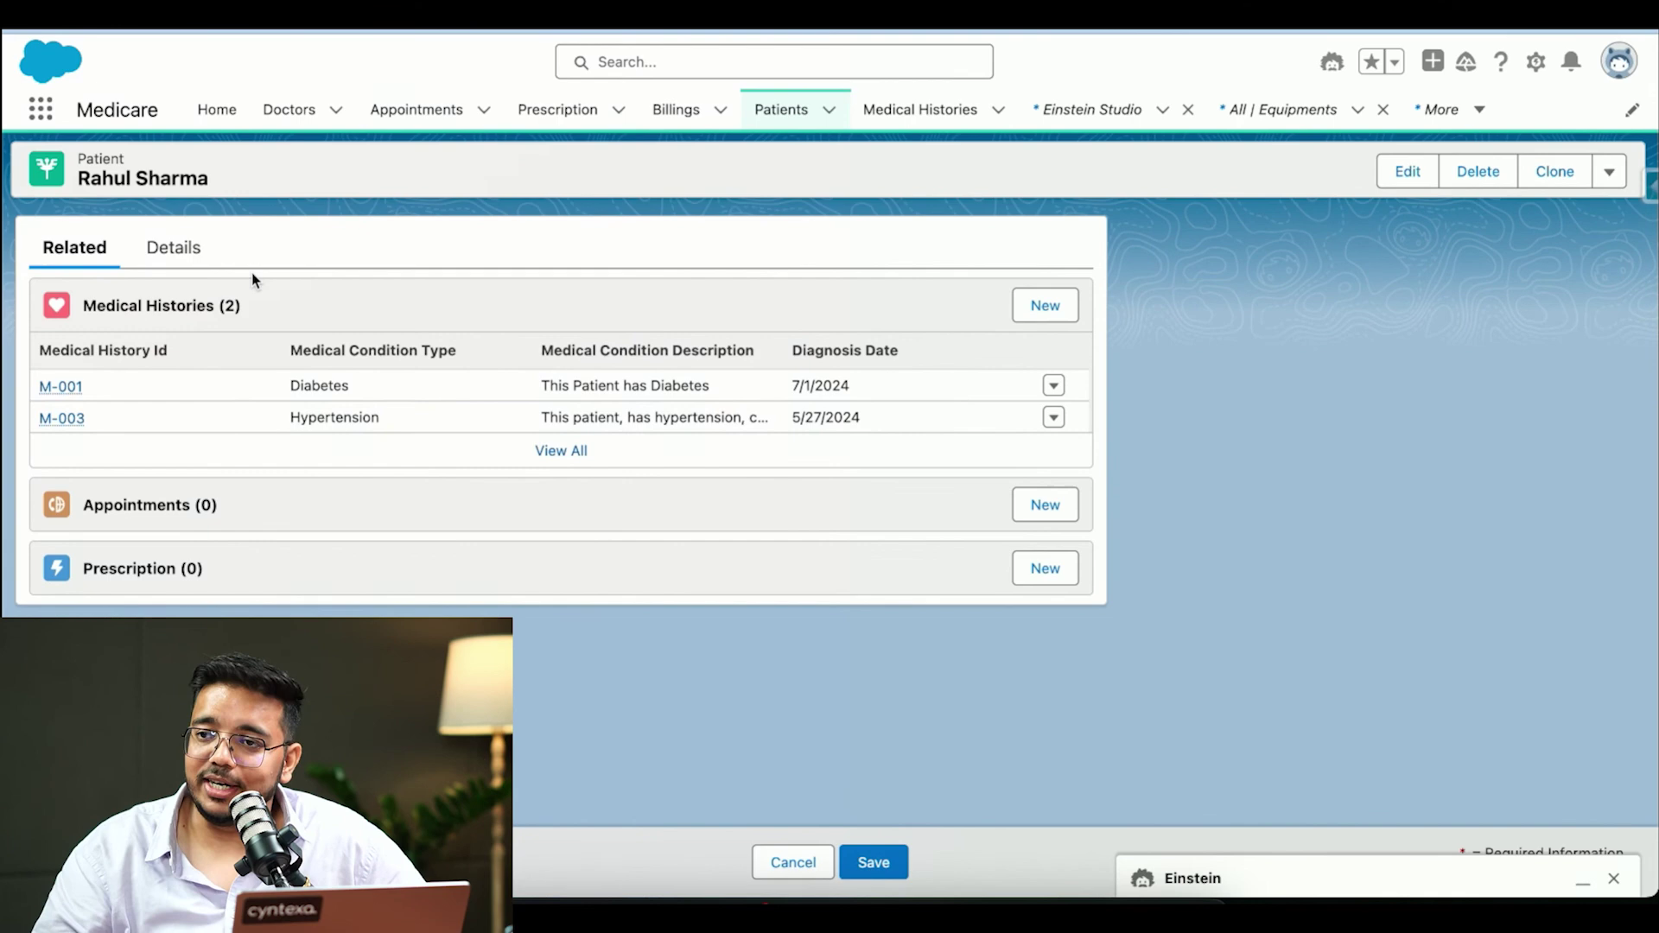
{"action": "left_click", "coordinate": [181, 250]}
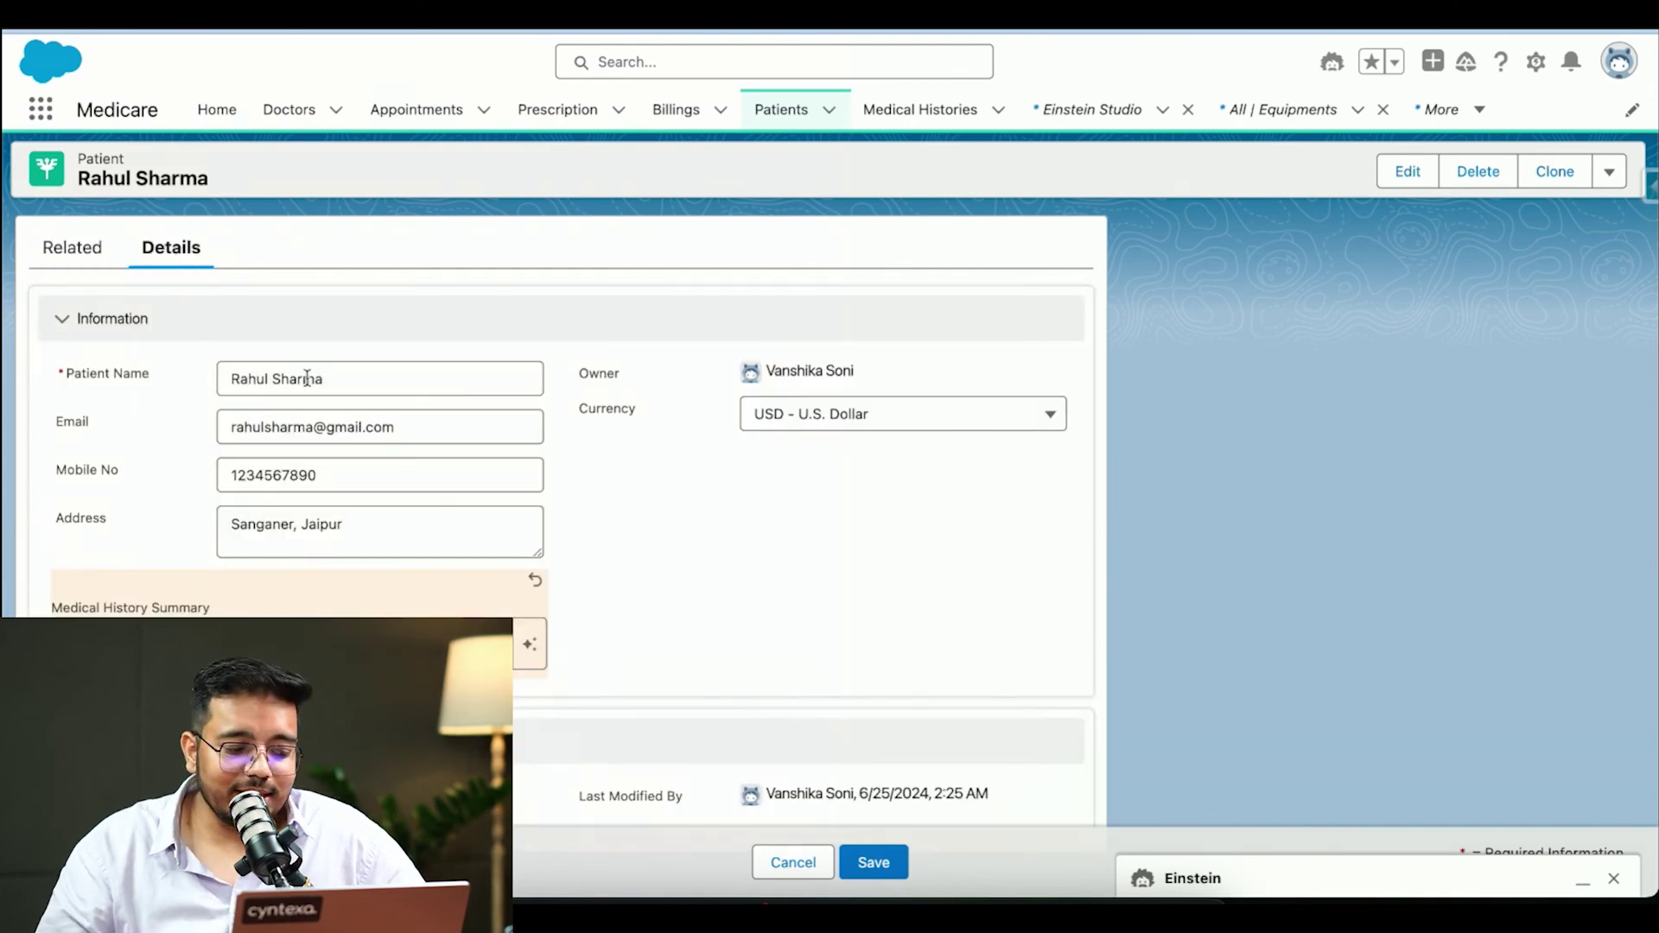
Step: Have Einstein generate a Medical History Summary draft covering diabetes and hypertension
{"action": "left_click", "coordinate": [532, 651]}
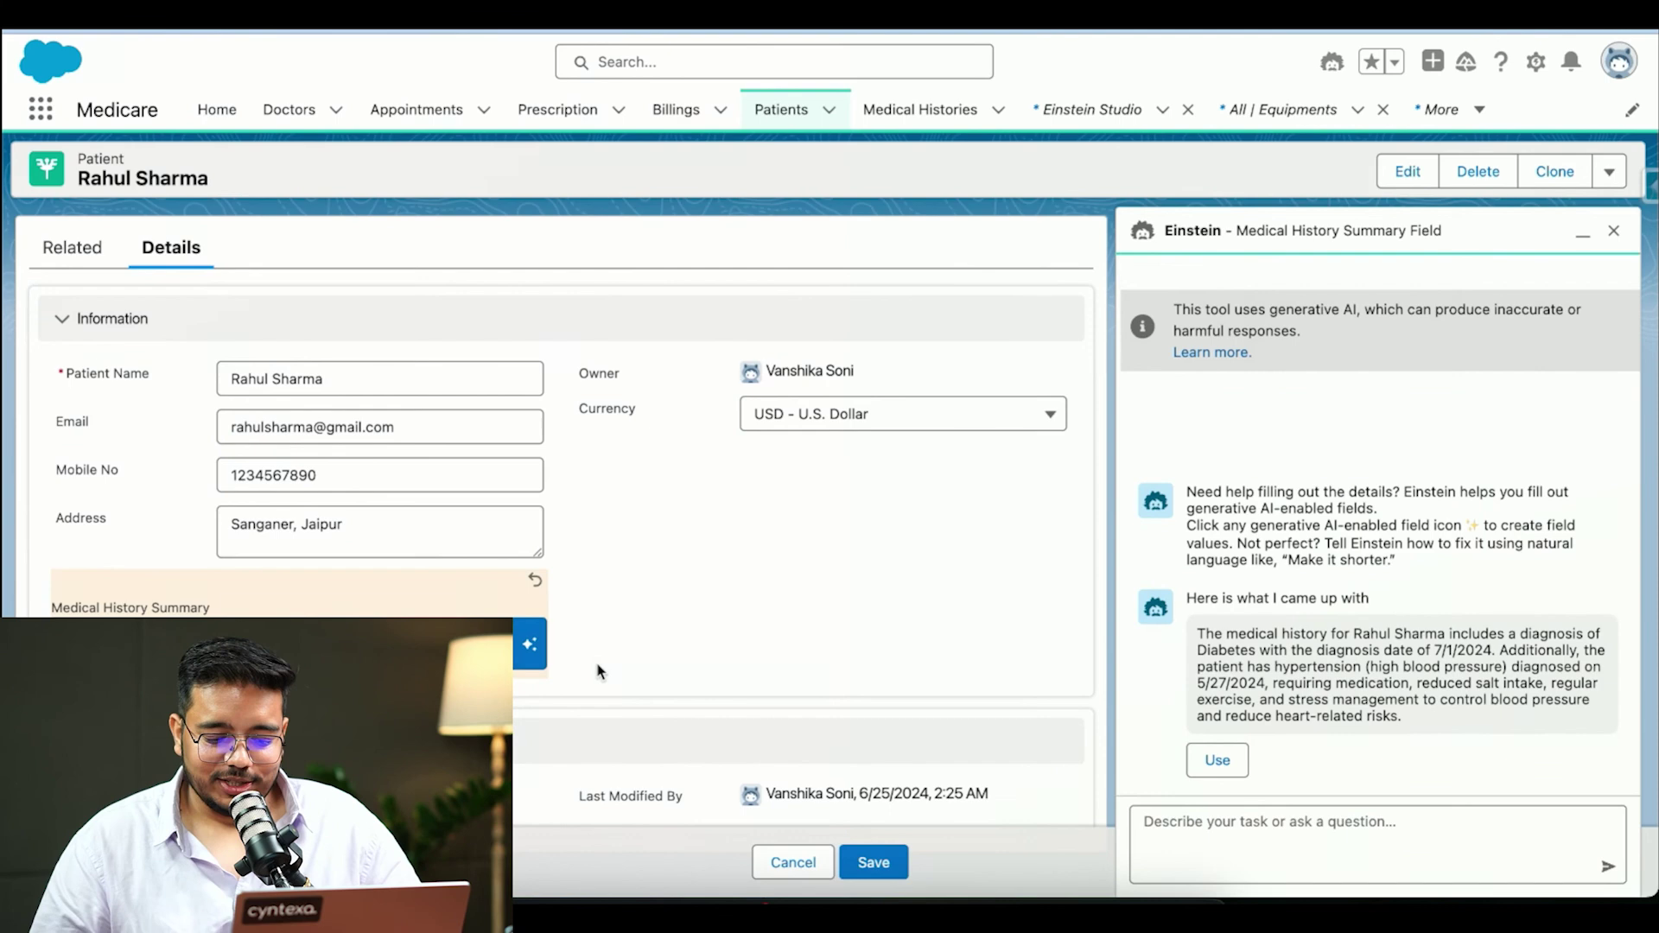
{"action": "mouse_move", "coordinate": [1320, 607]}
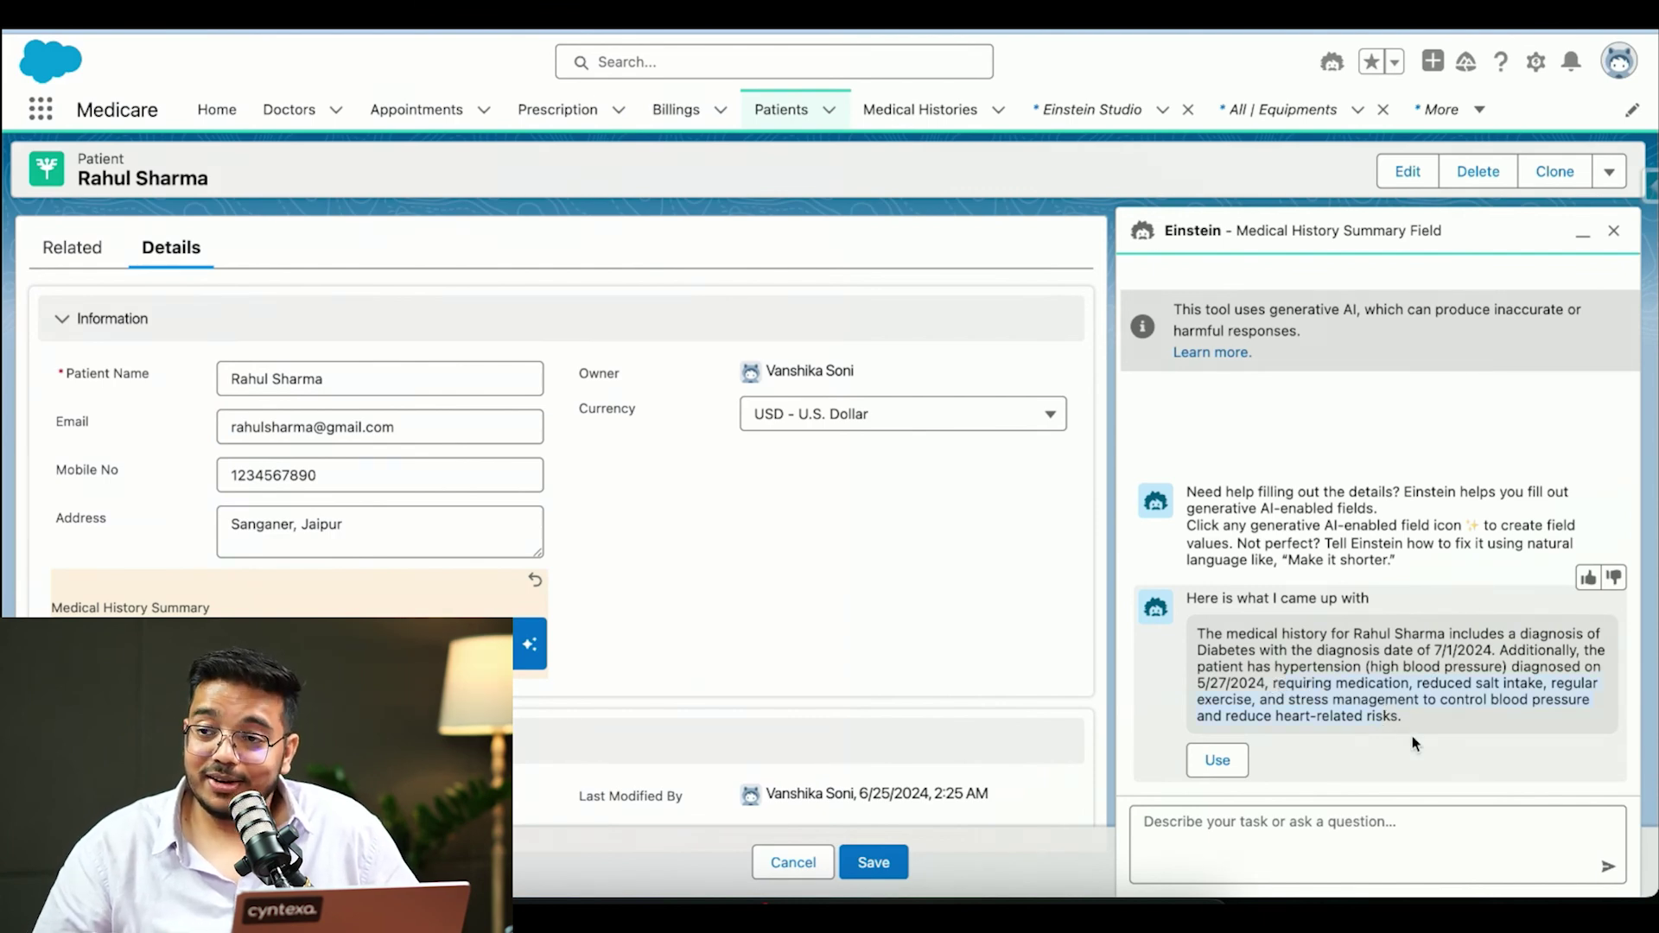
Step: Send Einstein the follow-up request 'elaborate it a bit more' for a more detailed summary
{"action": "left_click", "coordinate": [1421, 825]}
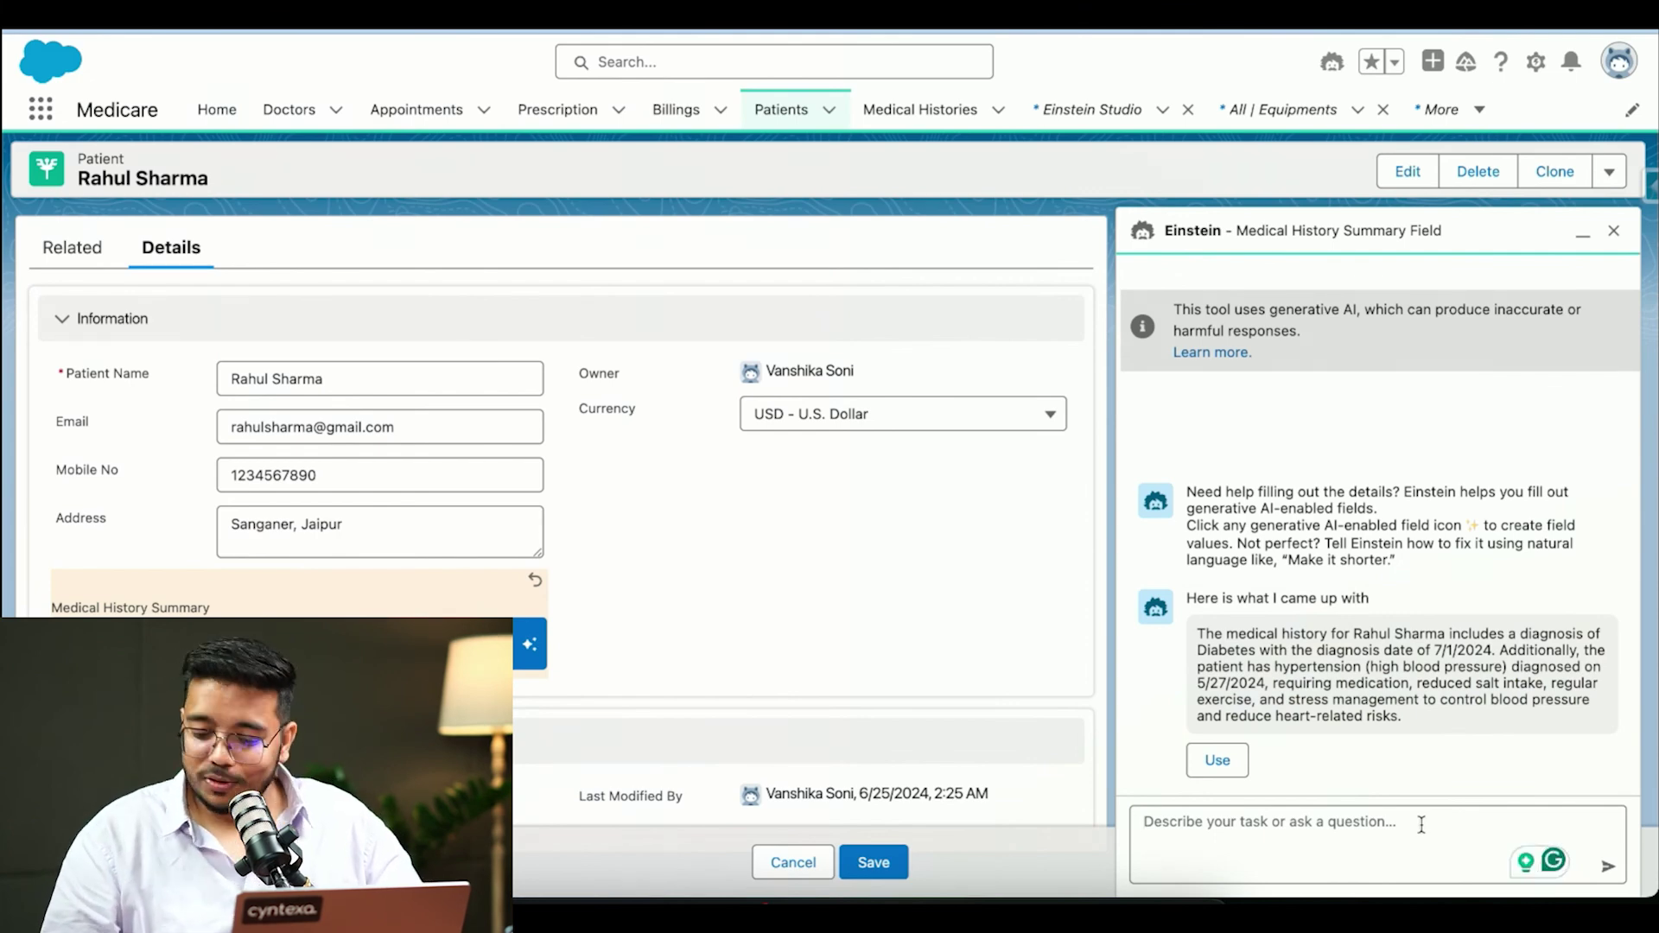
{"action": "type", "text": "Elbaoraye"}
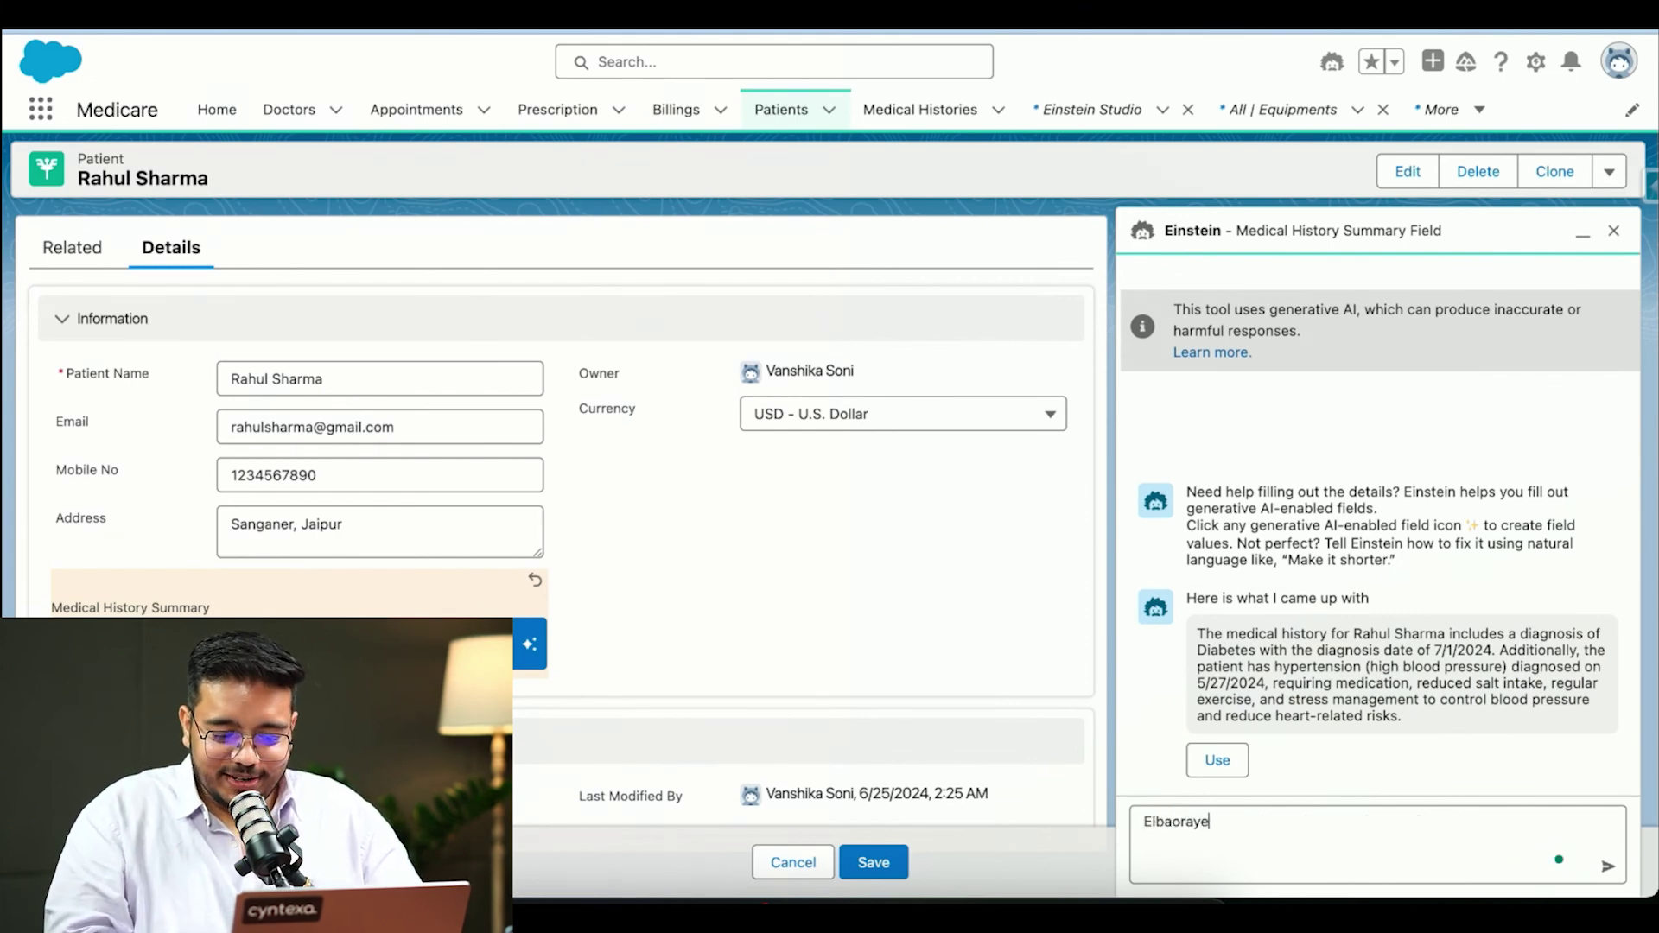
{"action": "key", "text": "BackSpace"}
{"action": "key", "text": "BackSpace"}
{"action": "type", "text": "te i"}
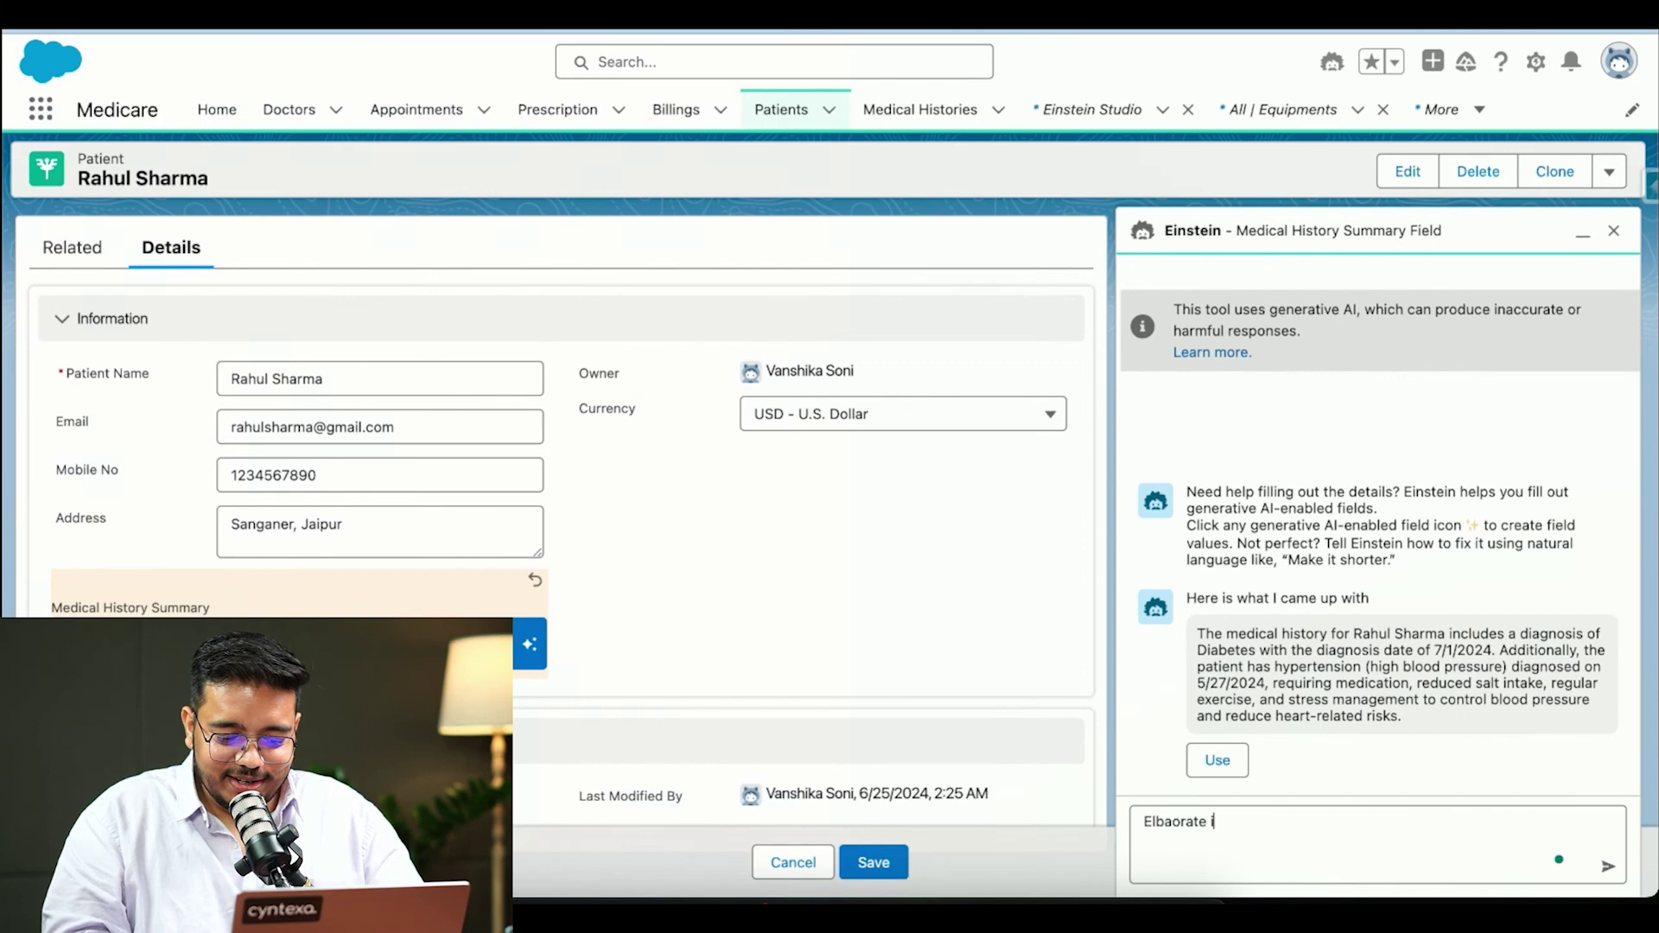
{"action": "type", "text": "t a bit "}
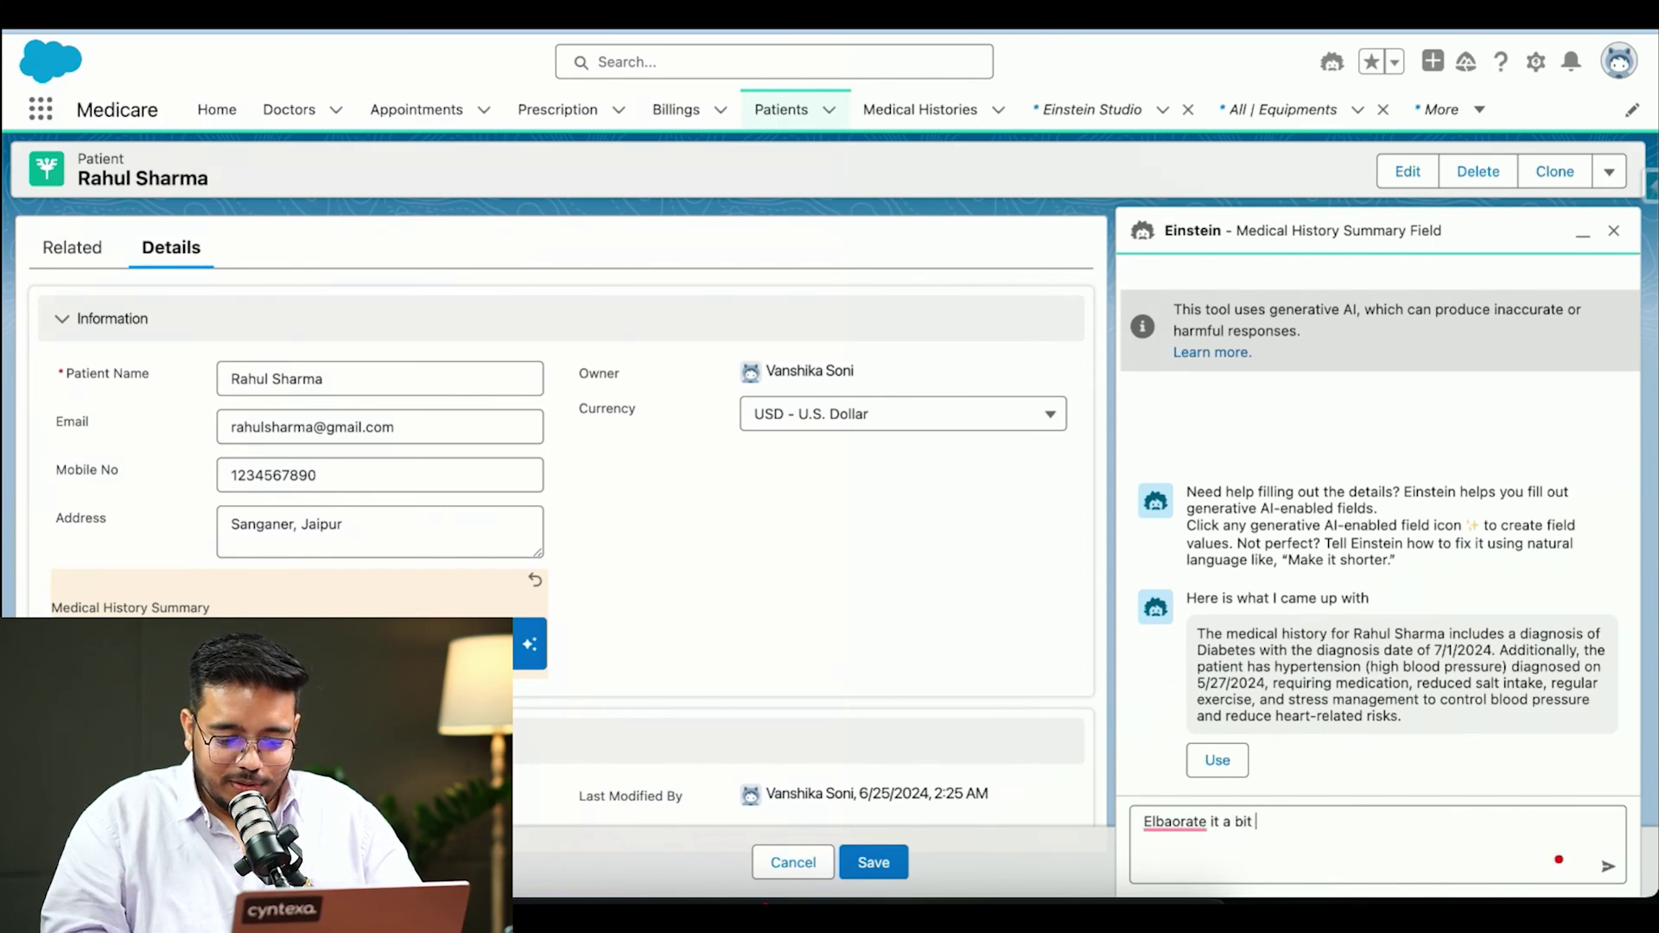
{"action": "type", "text": "more"}
{"action": "key", "text": "Return"}
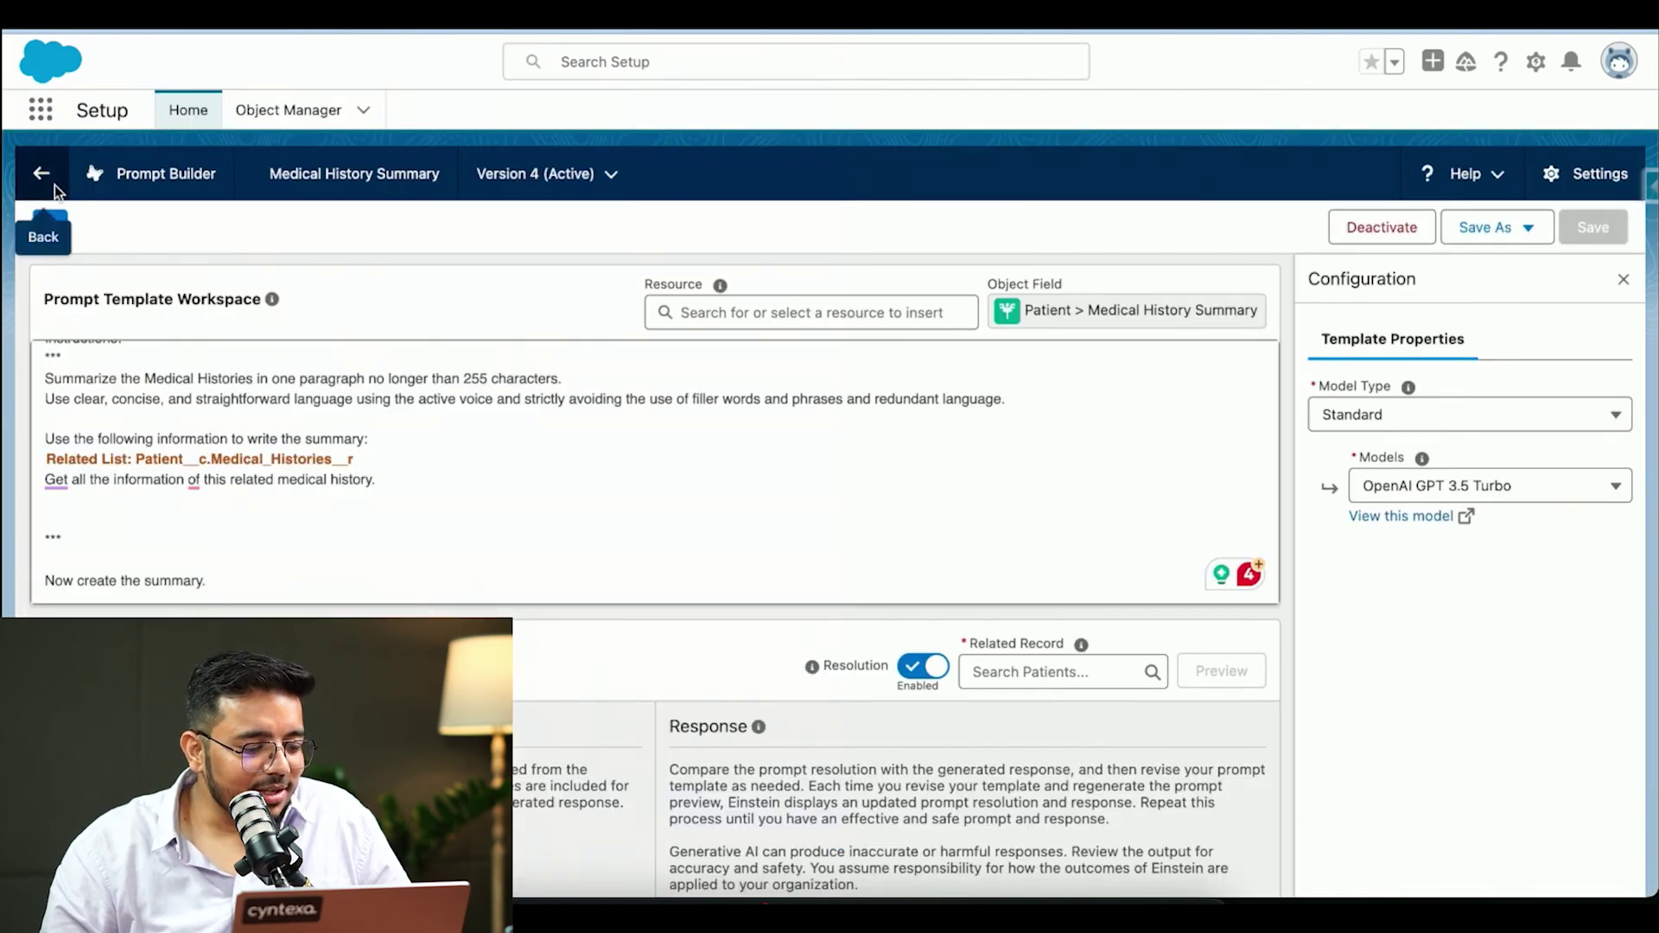
Step: Review the Prompt Template Workspace instructions, highlighting the summarizing lines
{"action": "scroll", "coordinate": [692, 547], "scroll_direction": "up", "scroll_amount": 3}
{"action": "scroll", "coordinate": [692, 547], "scroll_direction": "down", "scroll_amount": 1}
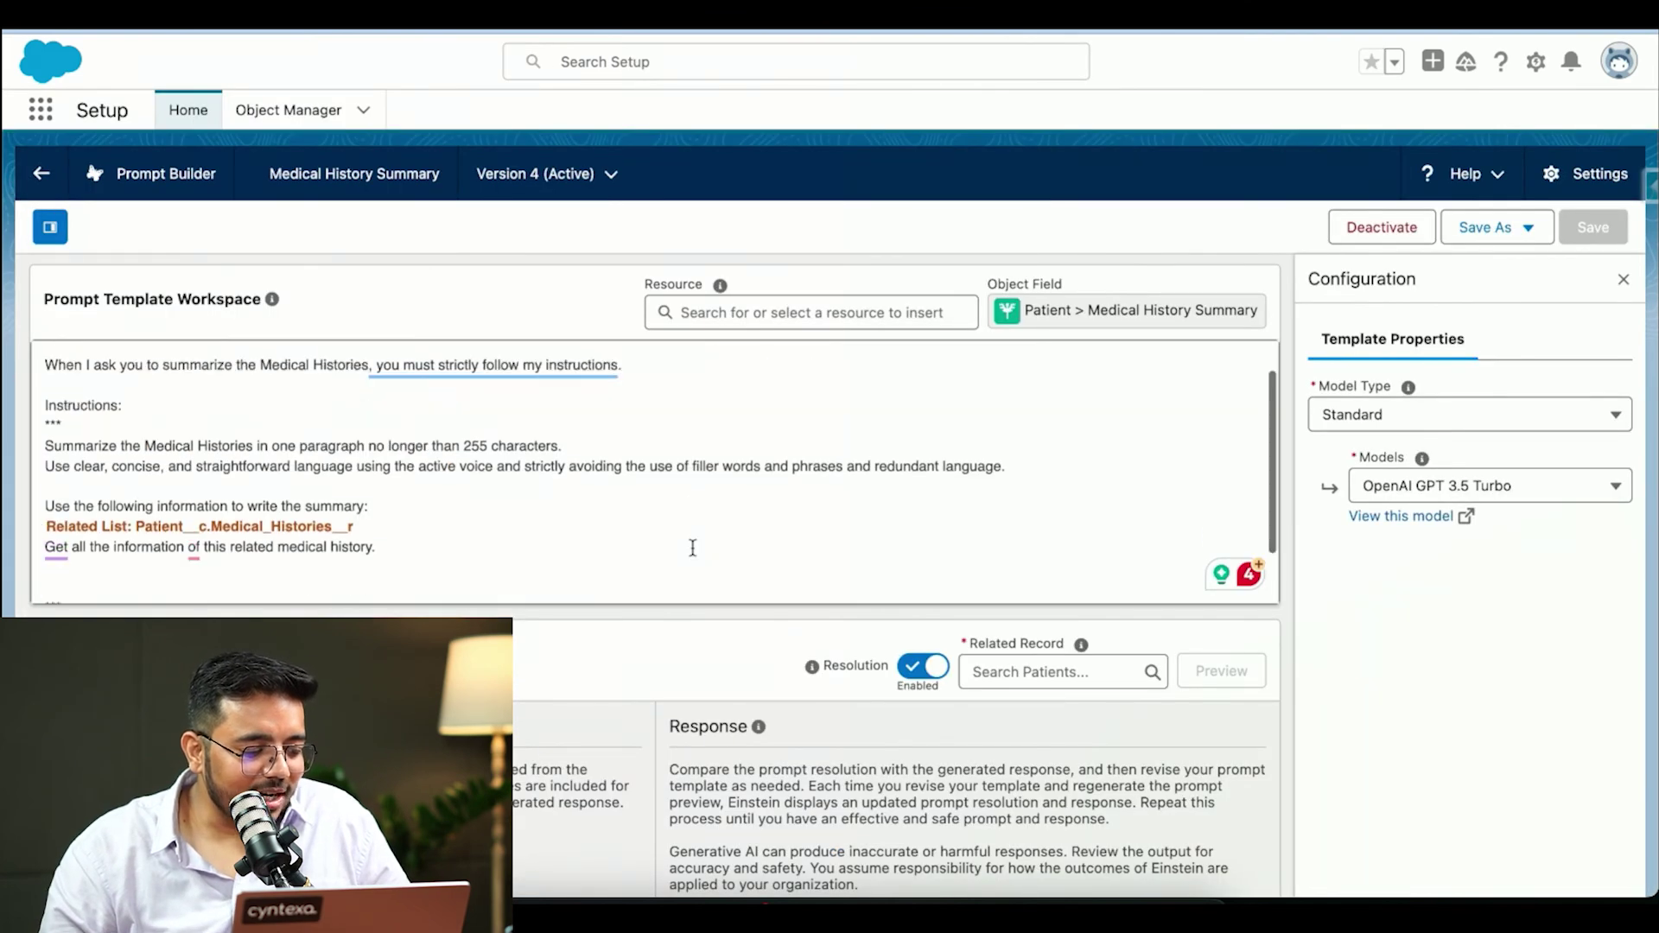
{"action": "scroll", "coordinate": [692, 548], "scroll_direction": "down", "scroll_amount": 1}
{"action": "scroll", "coordinate": [688, 547], "scroll_direction": "up", "scroll_amount": 2}
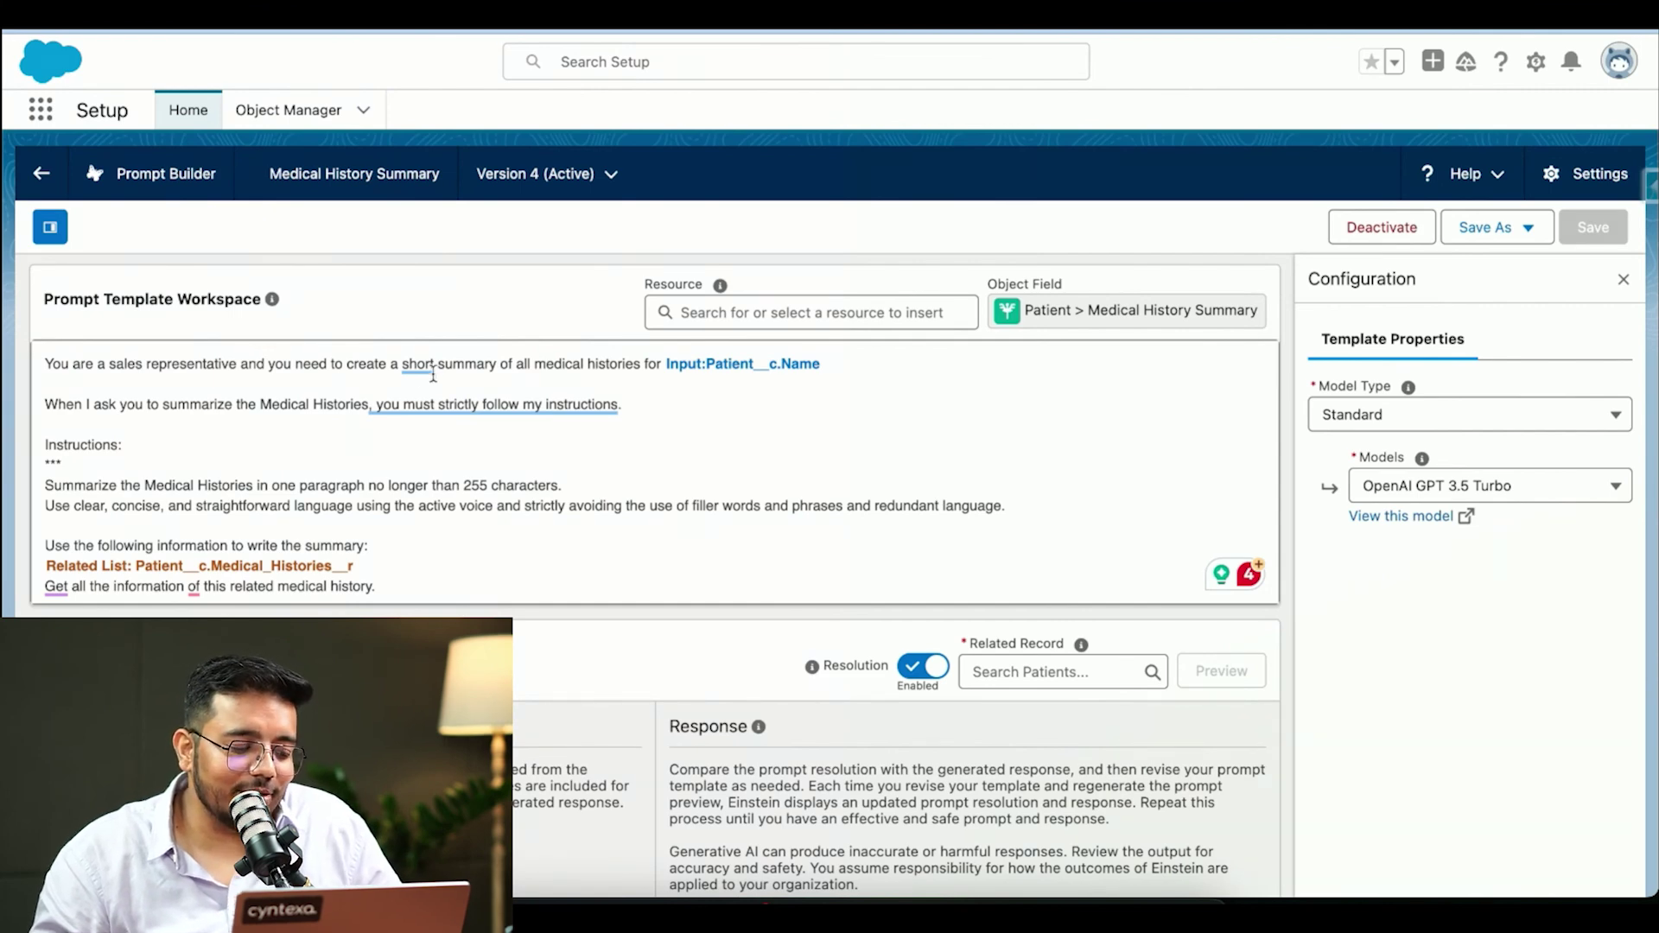
{"action": "scroll", "coordinate": [433, 380], "scroll_direction": "down", "scroll_amount": 2}
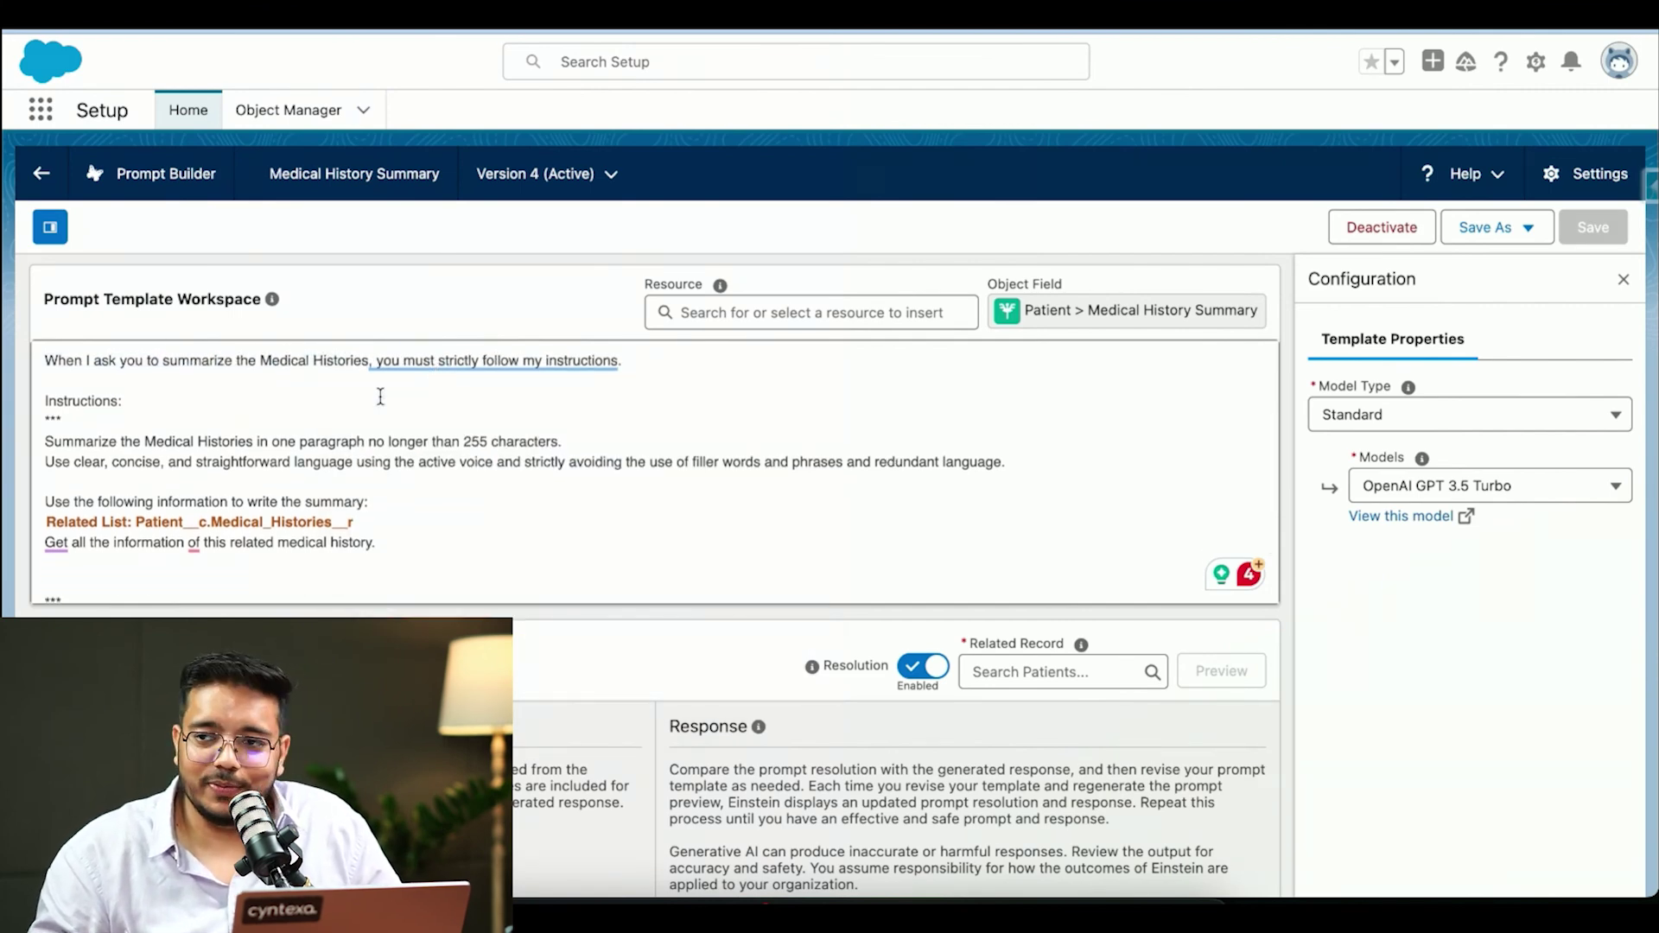
{"action": "left_click_drag", "start_coordinate": [74, 442], "coordinate": [378, 462]}
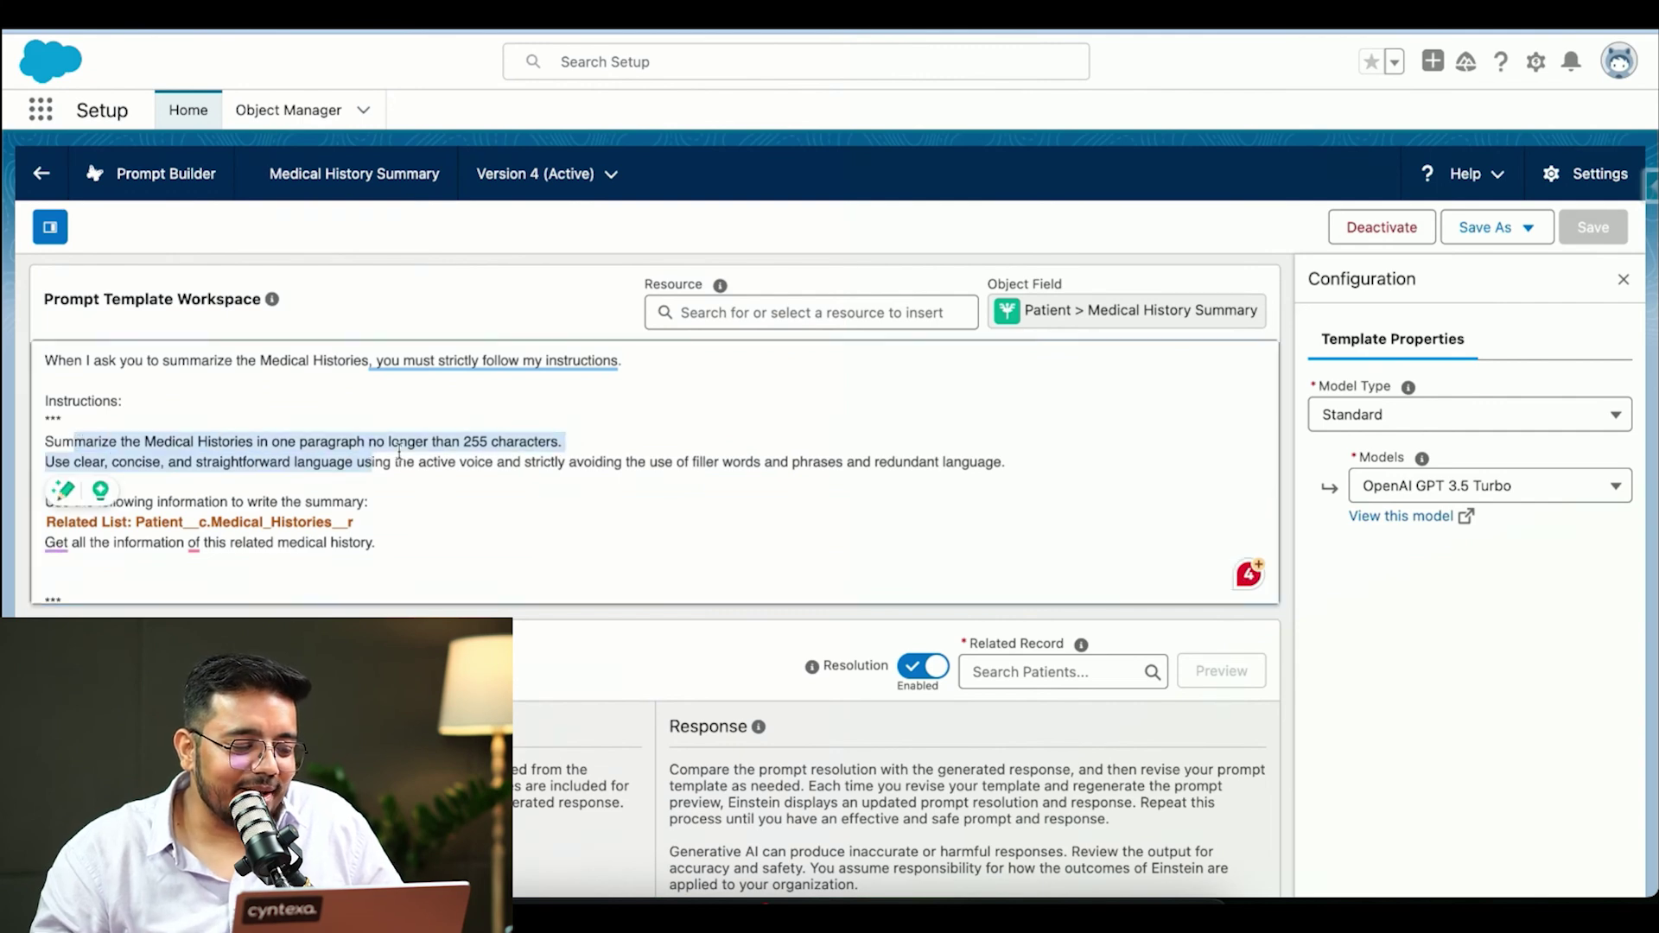
{"action": "left_click", "coordinate": [458, 442]}
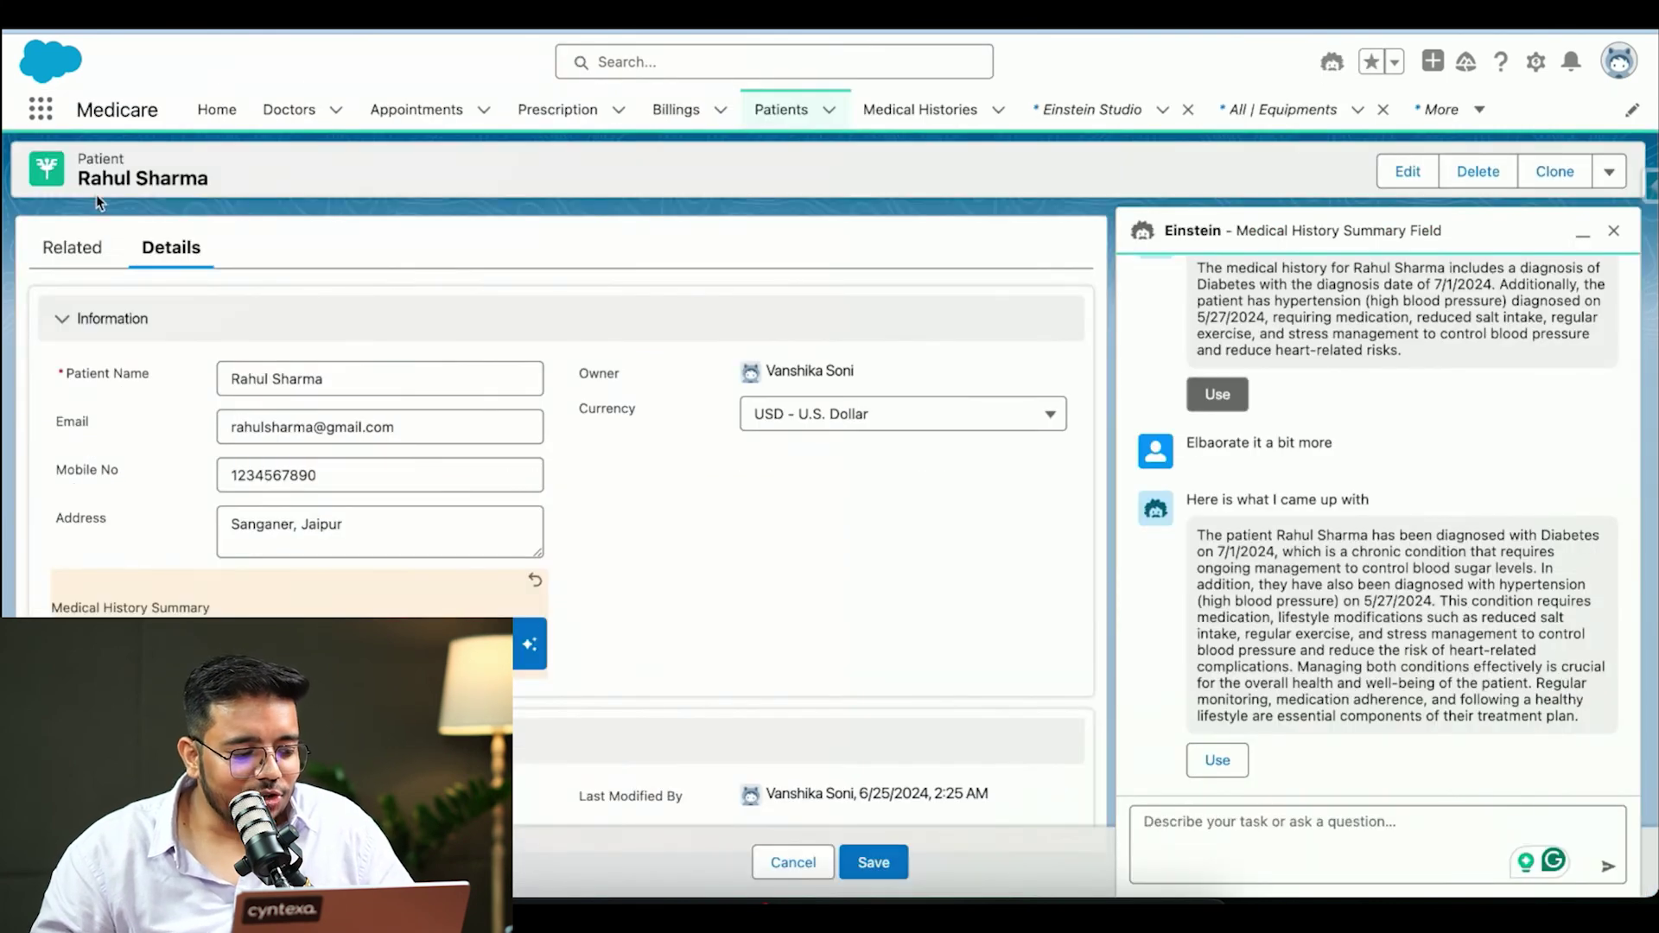
Step: Return to the Patients list, discarding the unsaved changes on the current record
{"action": "left_click", "coordinate": [74, 248]}
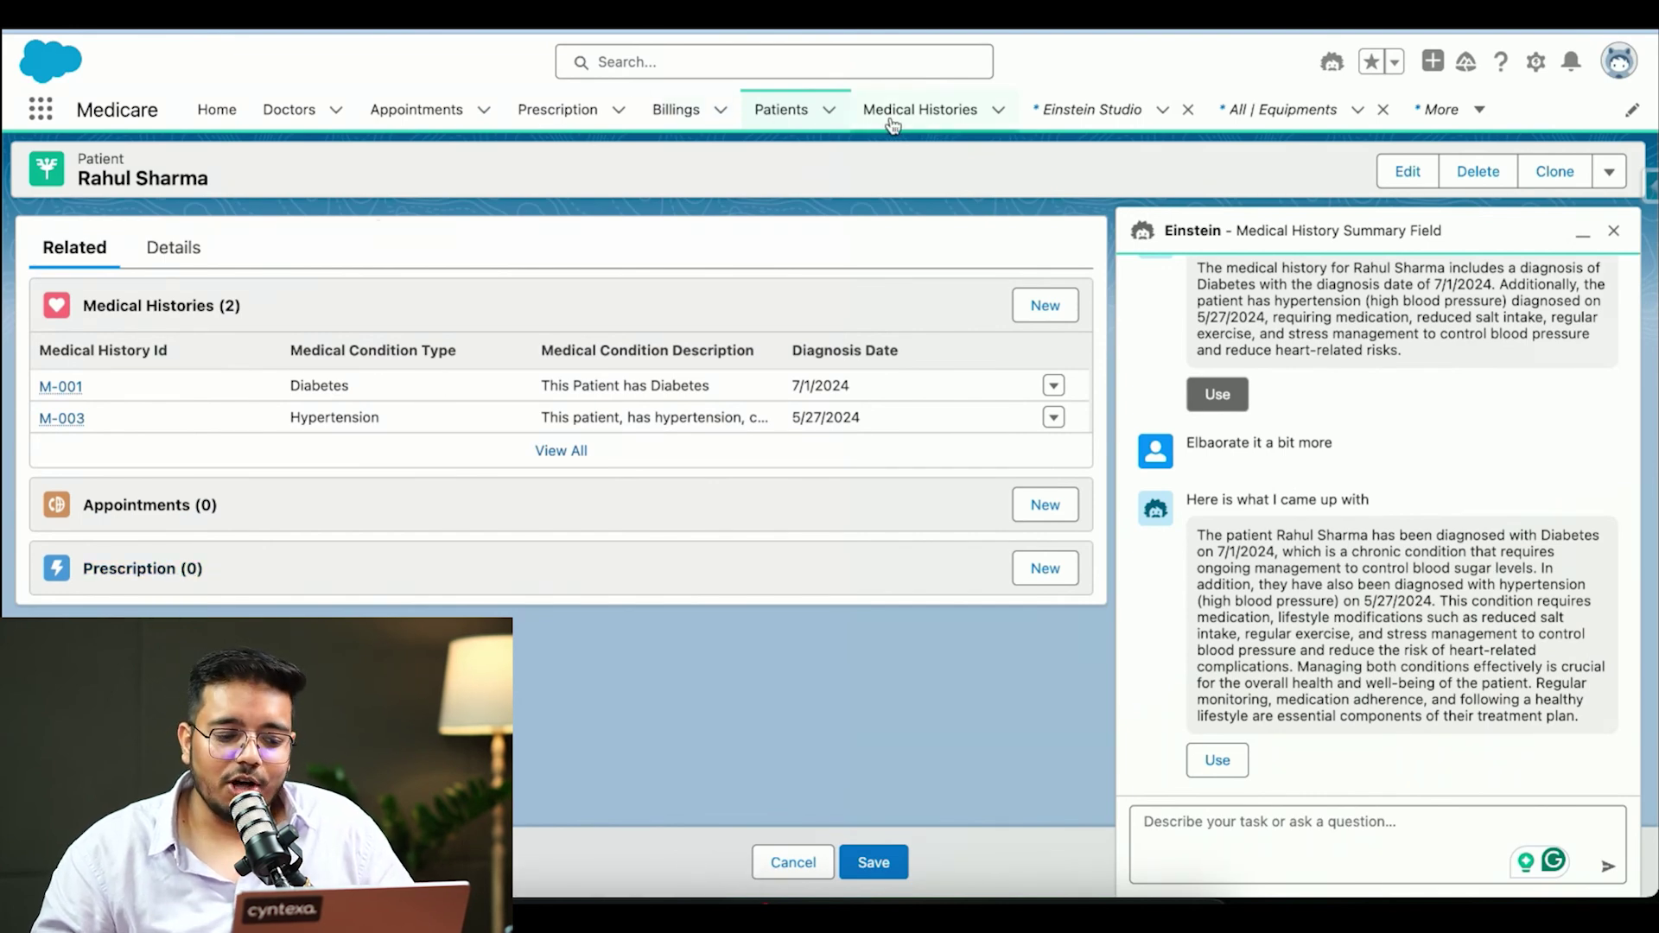
{"action": "left_click", "coordinate": [773, 113]}
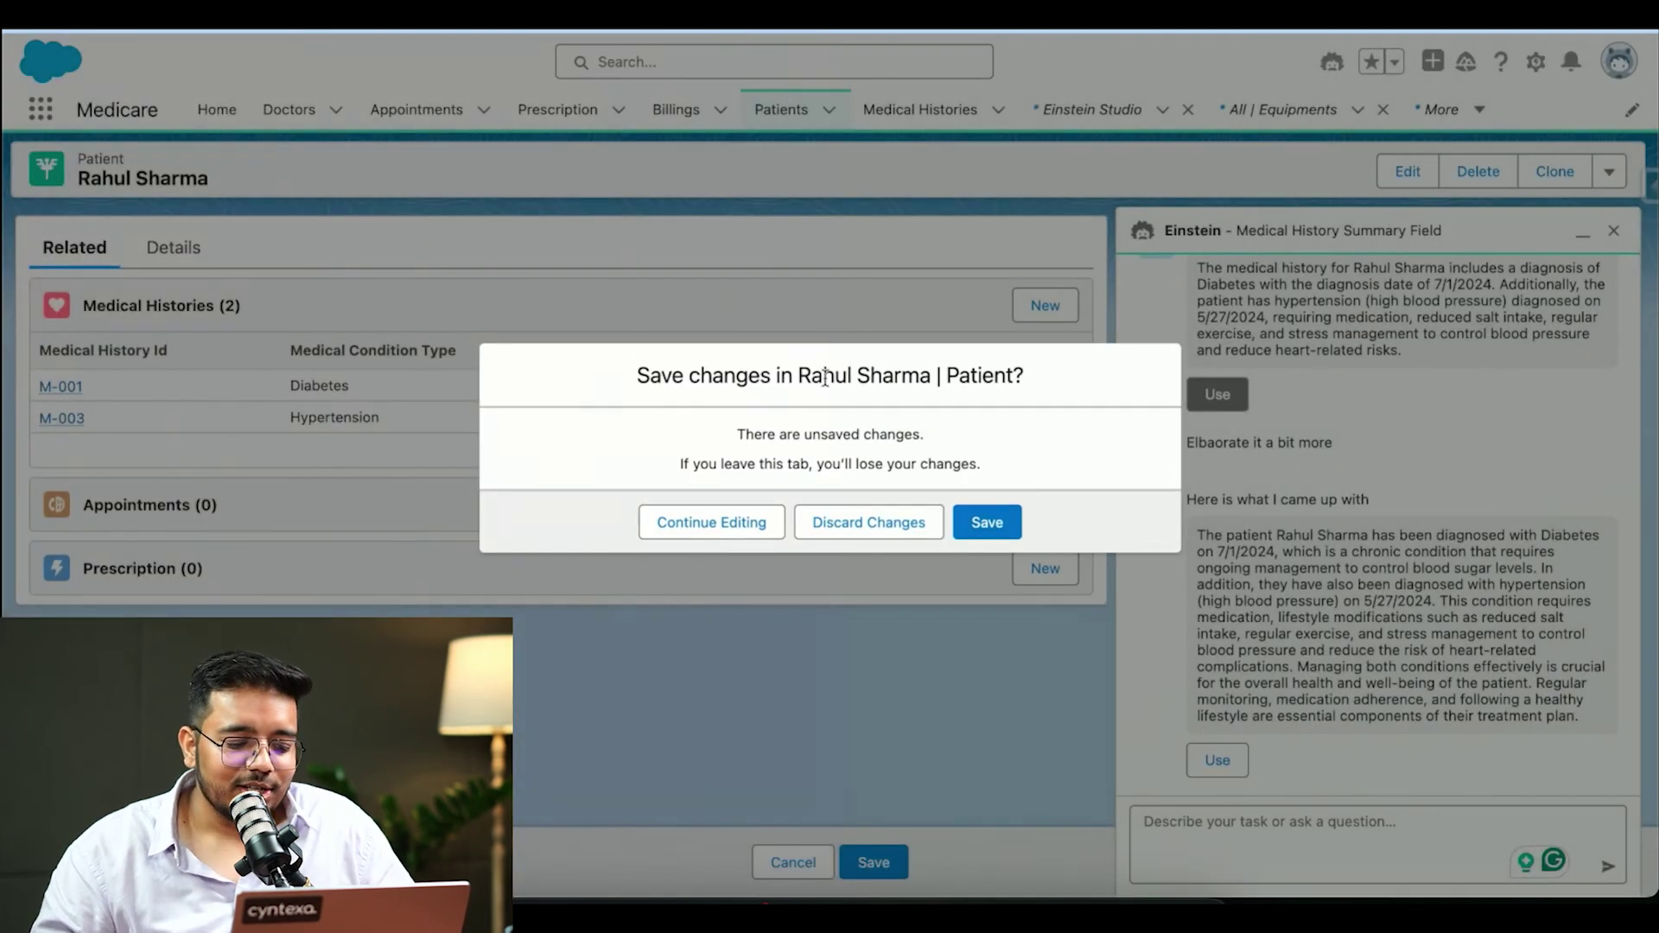
{"action": "left_click", "coordinate": [843, 523]}
Step: Open another patient's record and delete all text in its Medical History Summary field
{"action": "left_click", "coordinate": [178, 333]}
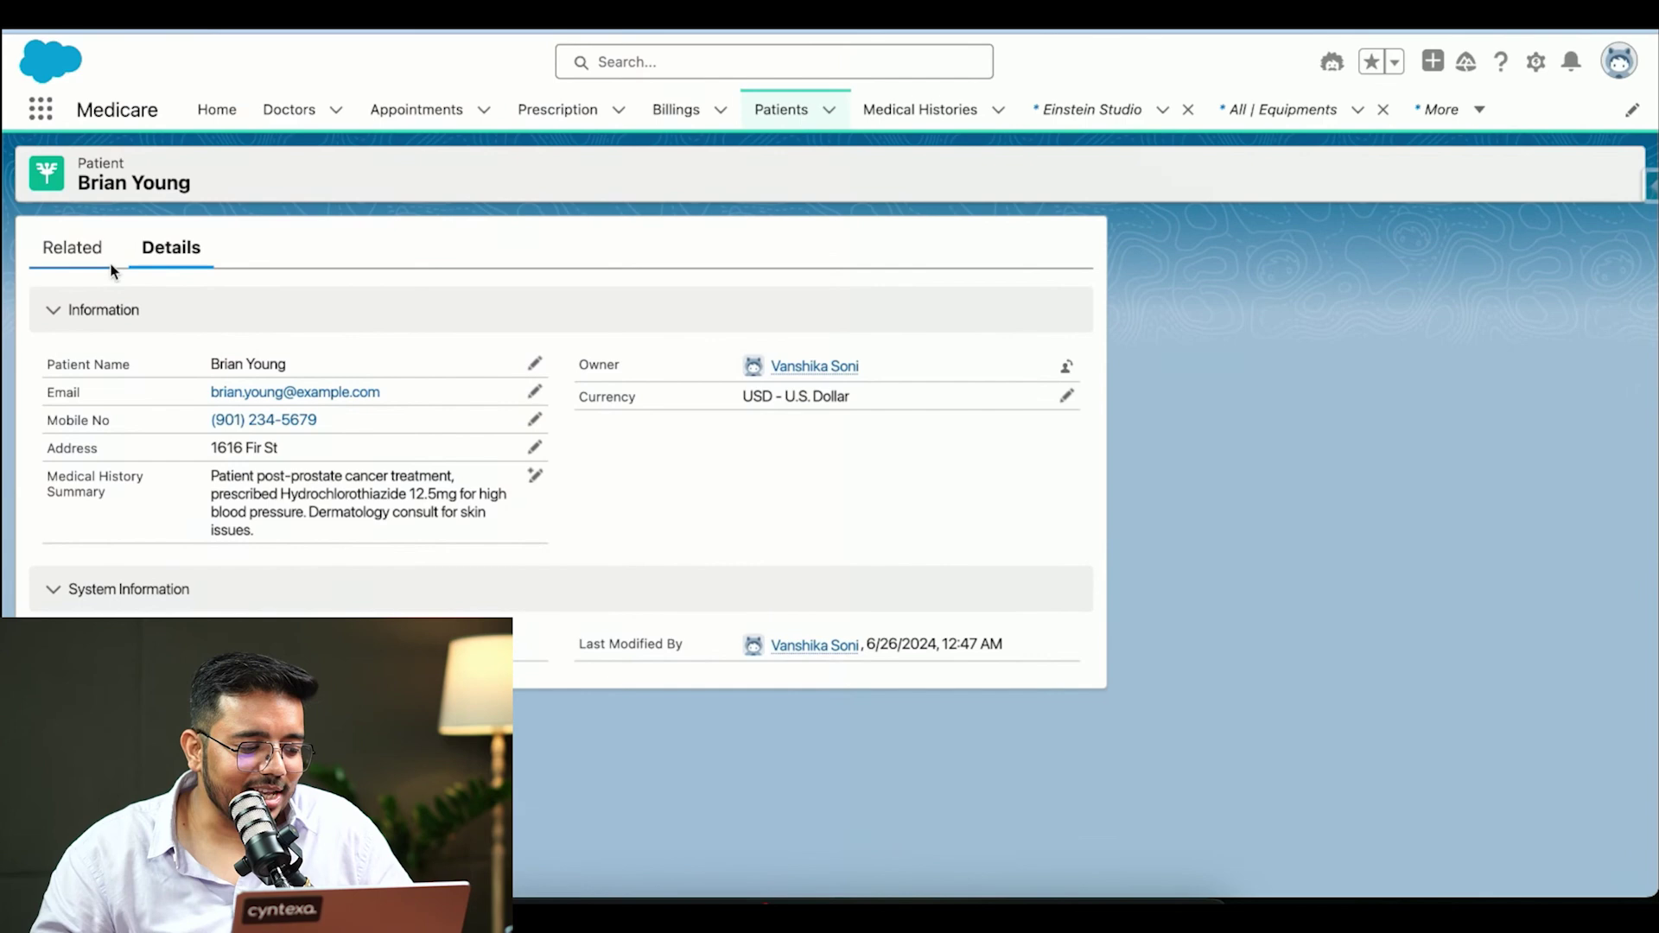
{"action": "left_click", "coordinate": [76, 251]}
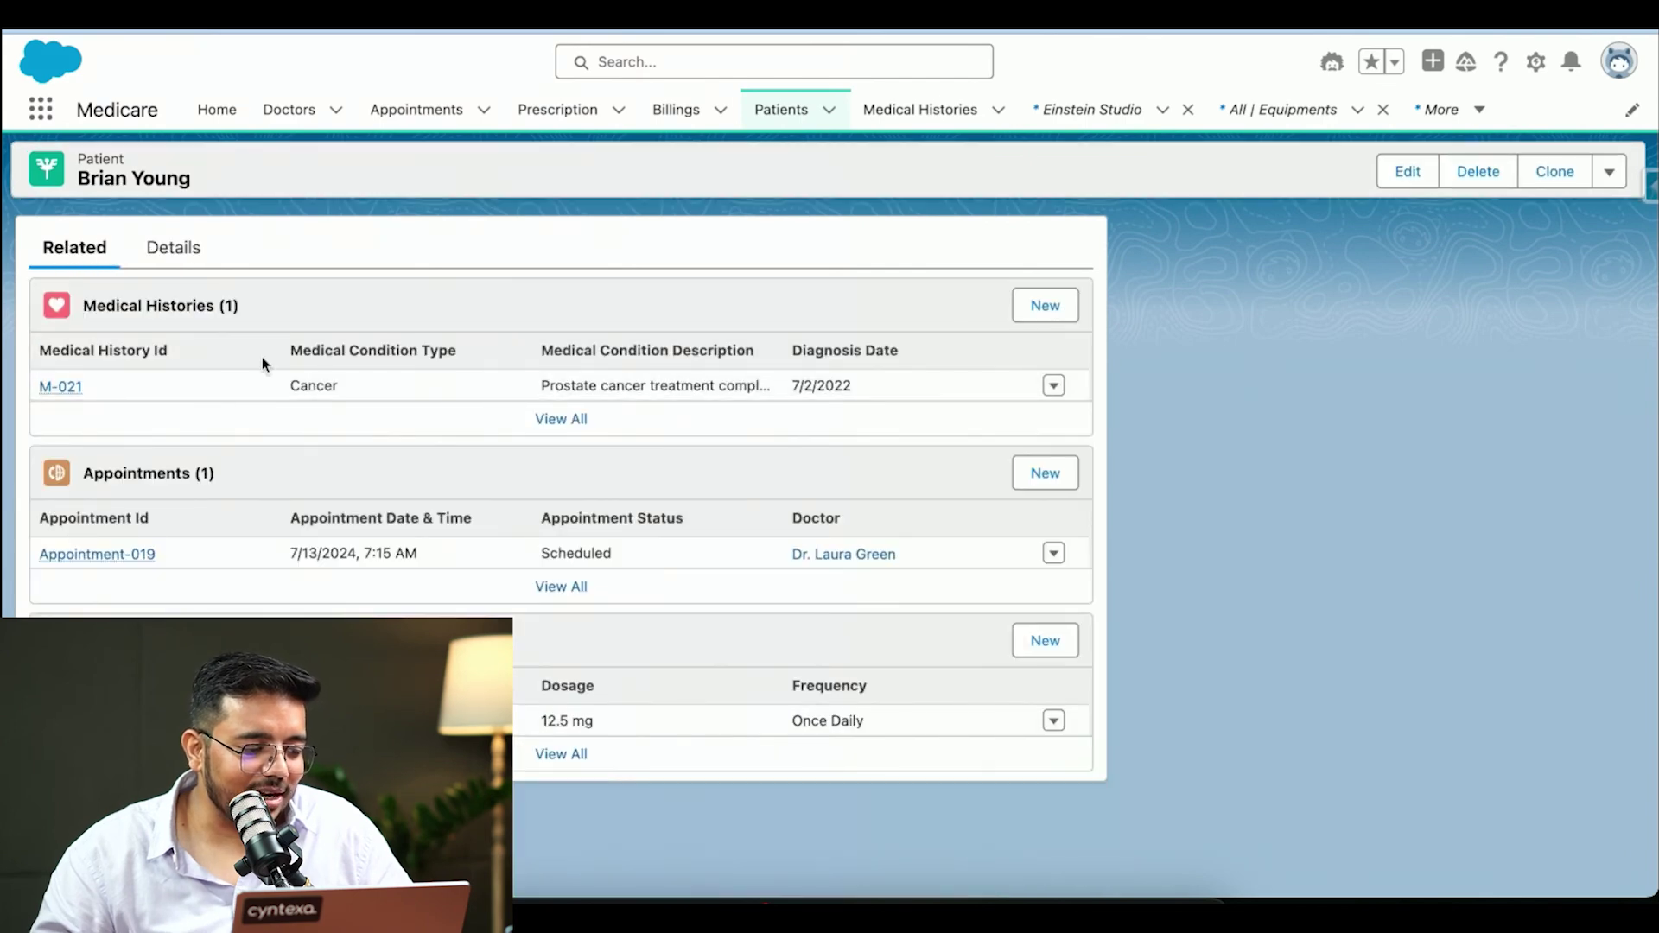
{"action": "left_click", "coordinate": [179, 251]}
{"action": "left_click", "coordinate": [535, 476]}
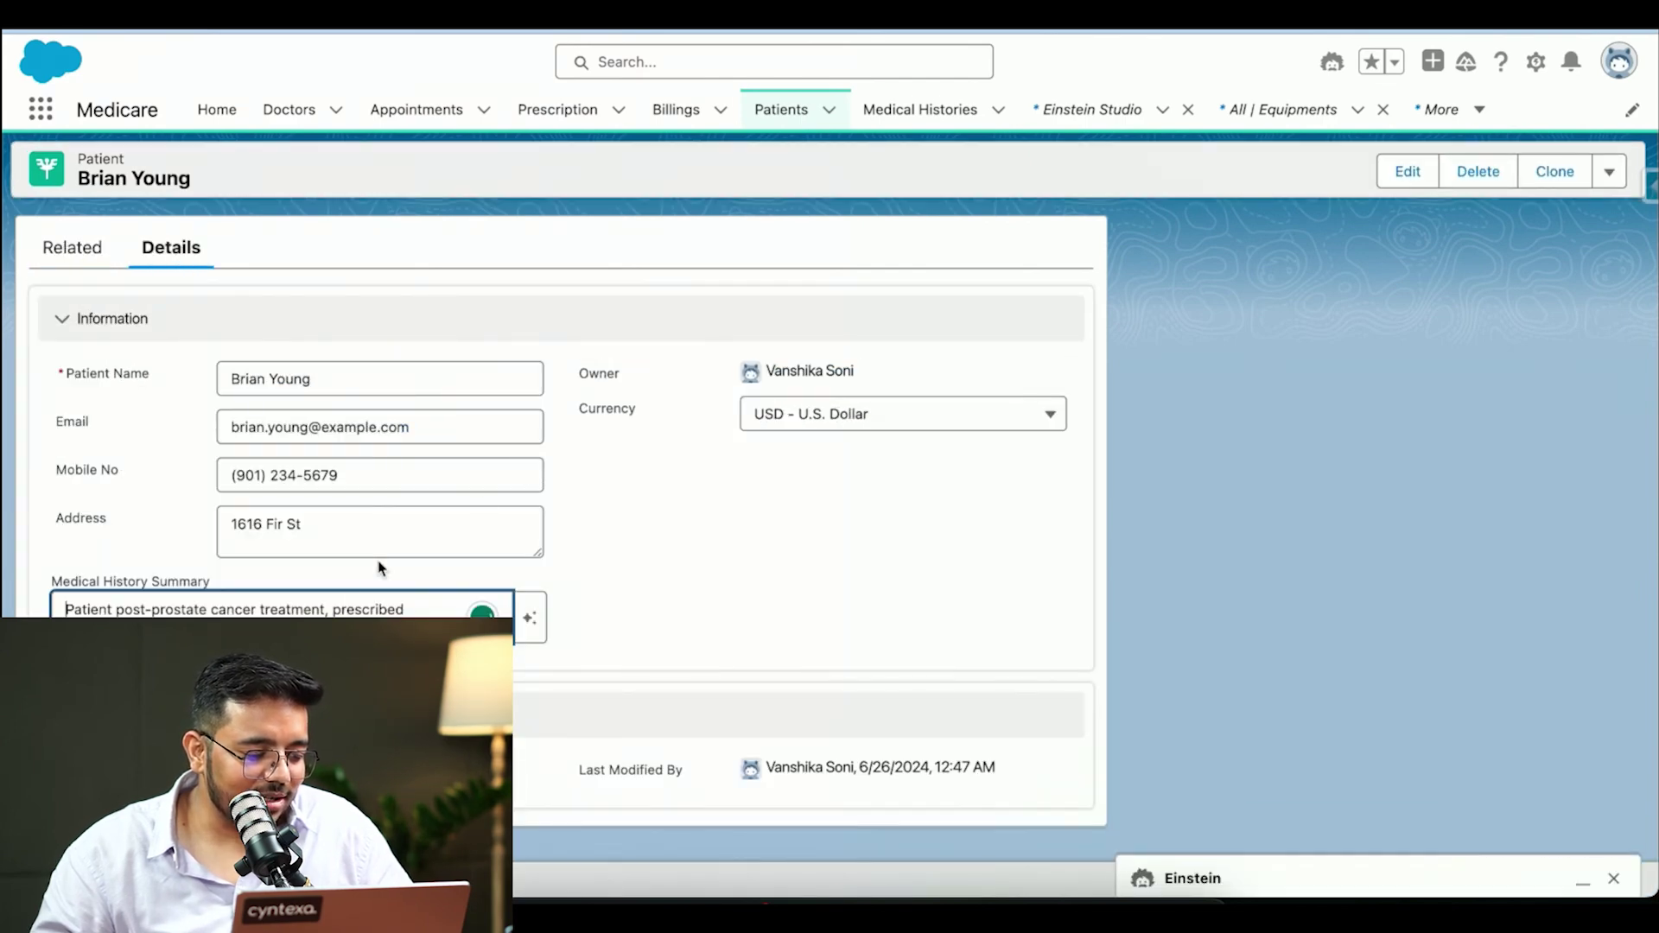
{"action": "key", "text": "ctrl+a"}
{"action": "key", "text": "BackSpace"}
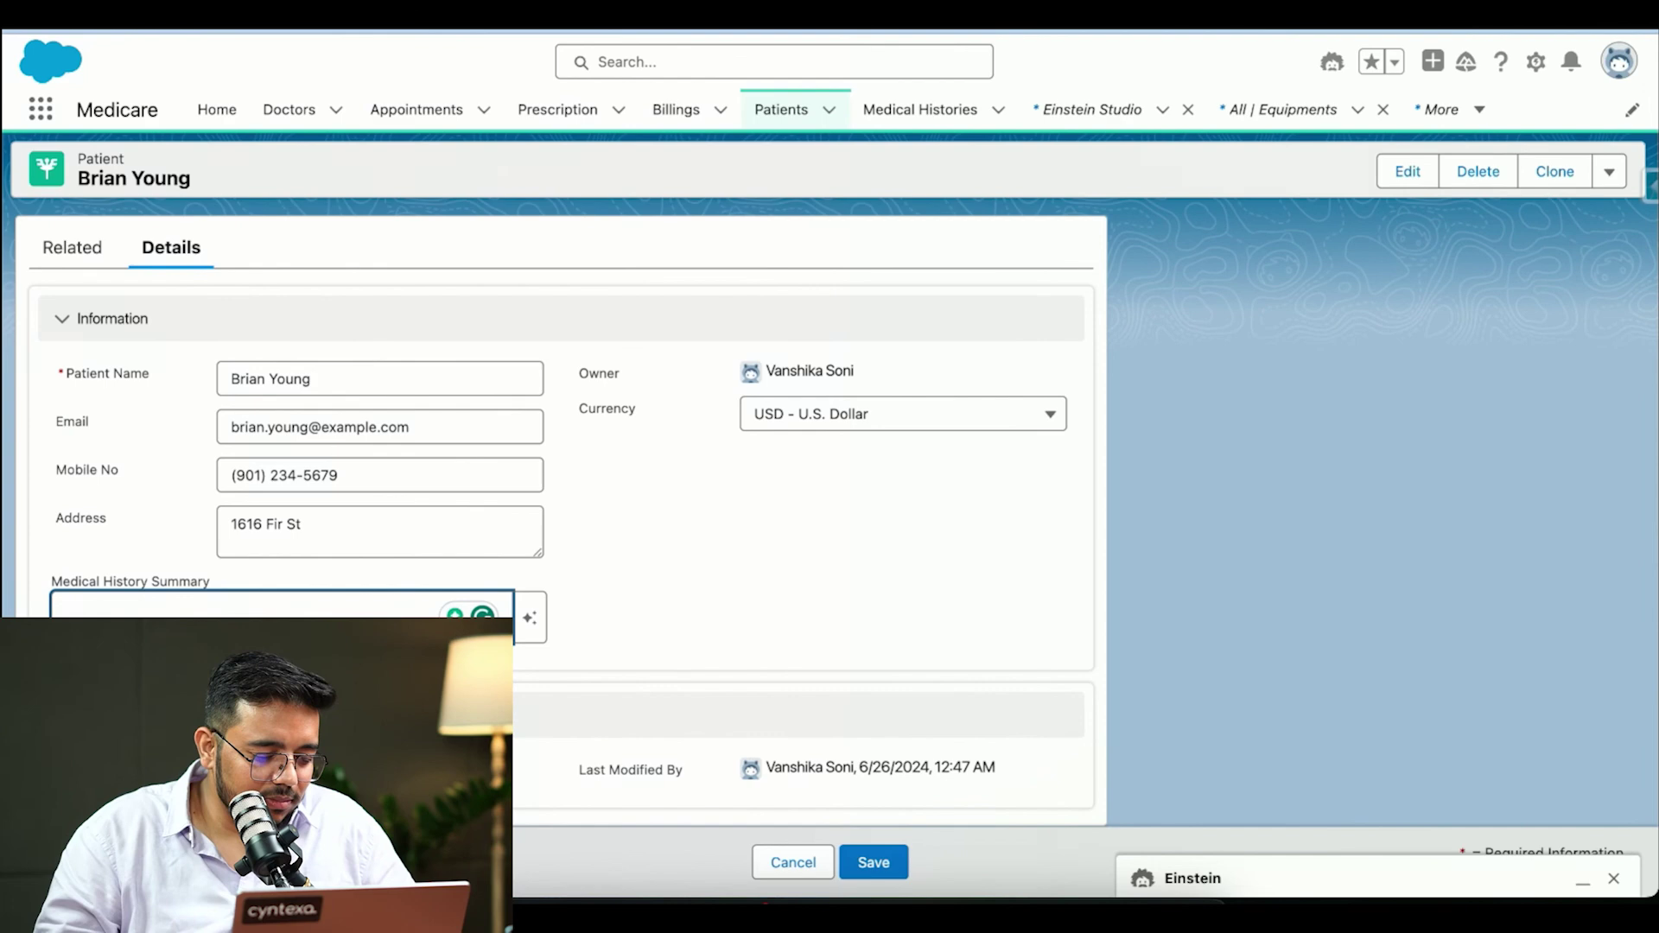
Step: Save the emptied record, then add ', Prescriptions and Appointments' after Histories in the summarize instruction
{"action": "left_click", "coordinate": [890, 857]}
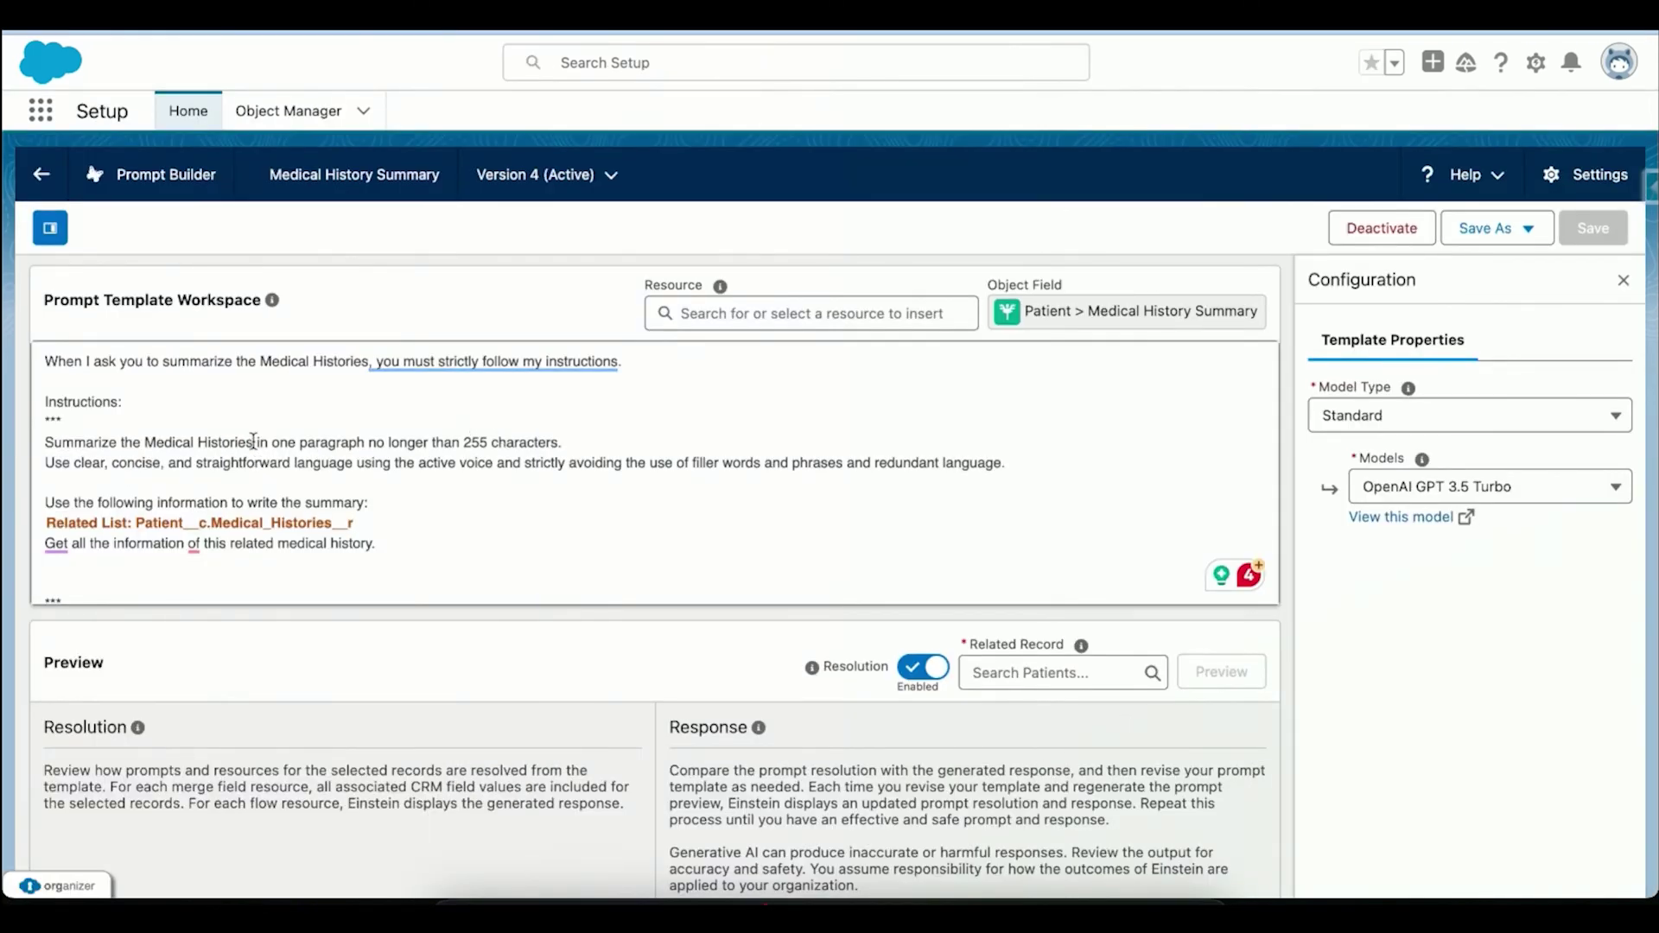
{"action": "left_click", "coordinate": [256, 443]}
{"action": "type", "text": ", Prescripot"}
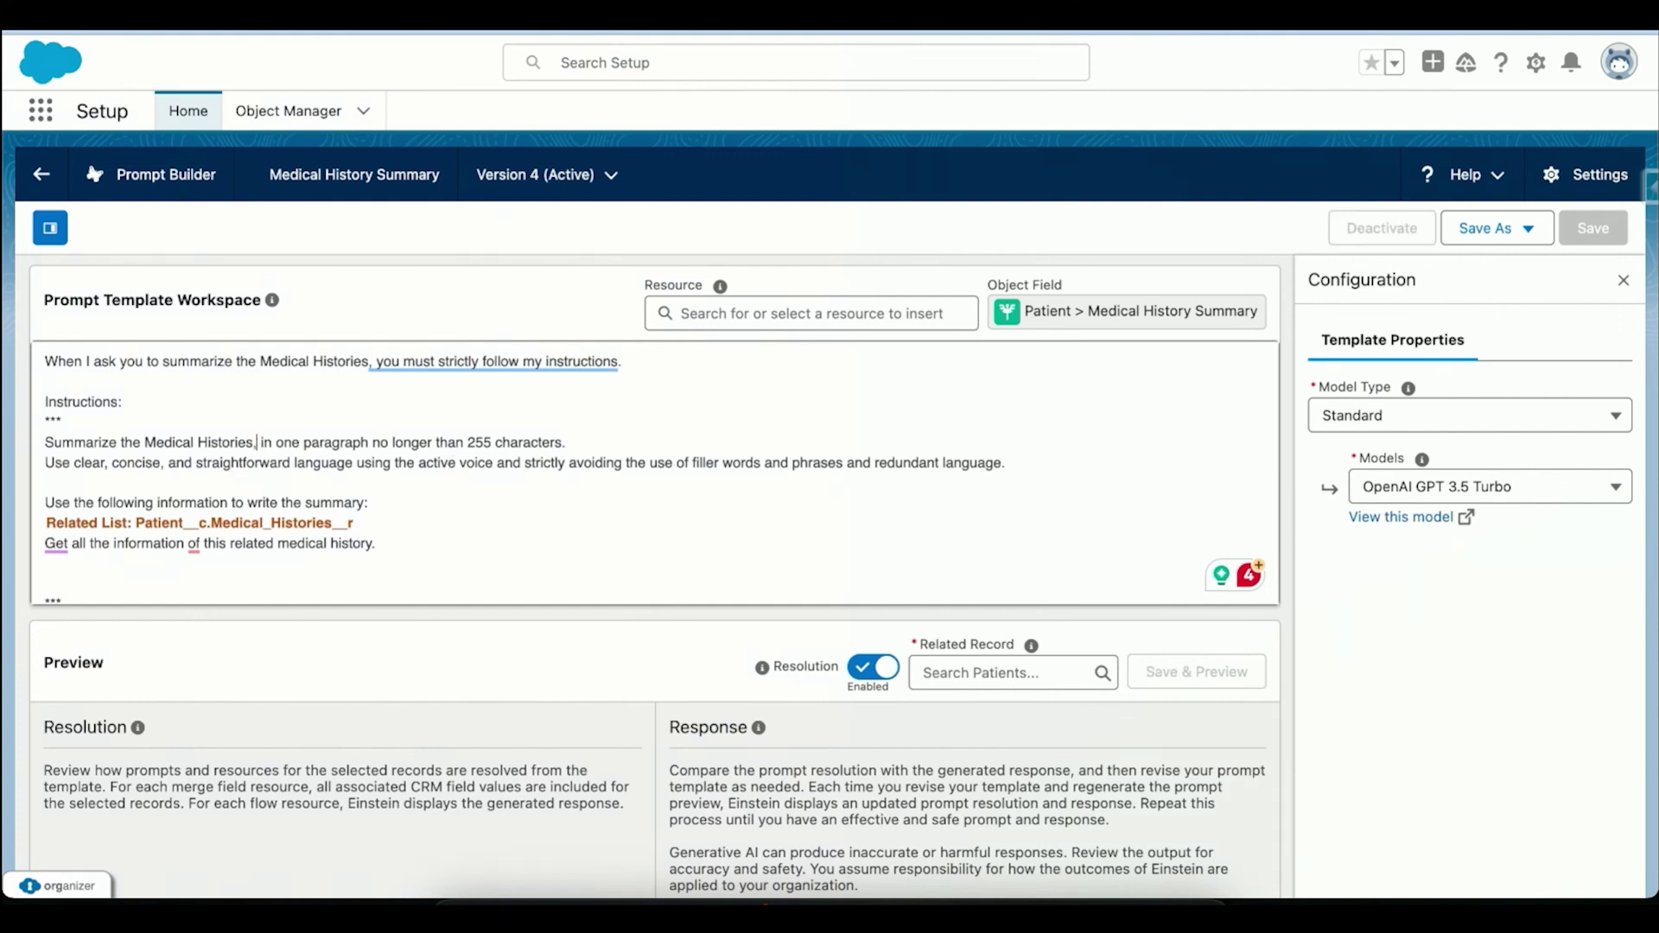
{"action": "key", "text": "BackSpace"}
{"action": "key", "text": "BackSpace"}
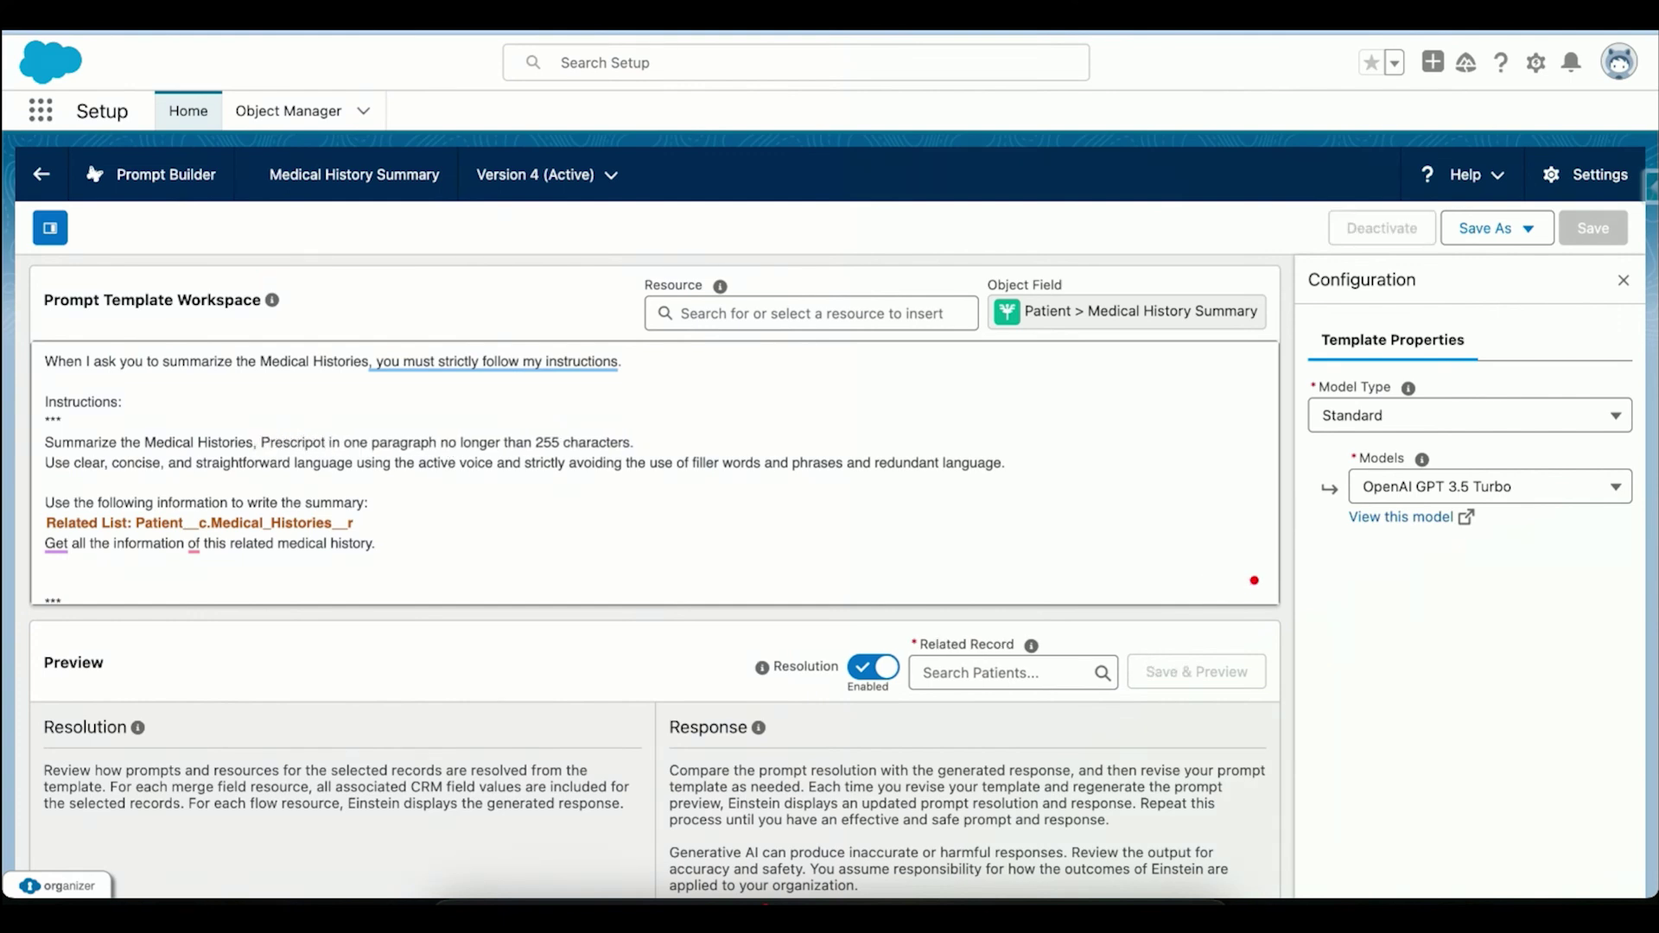
{"action": "type", "text": "ion and"}
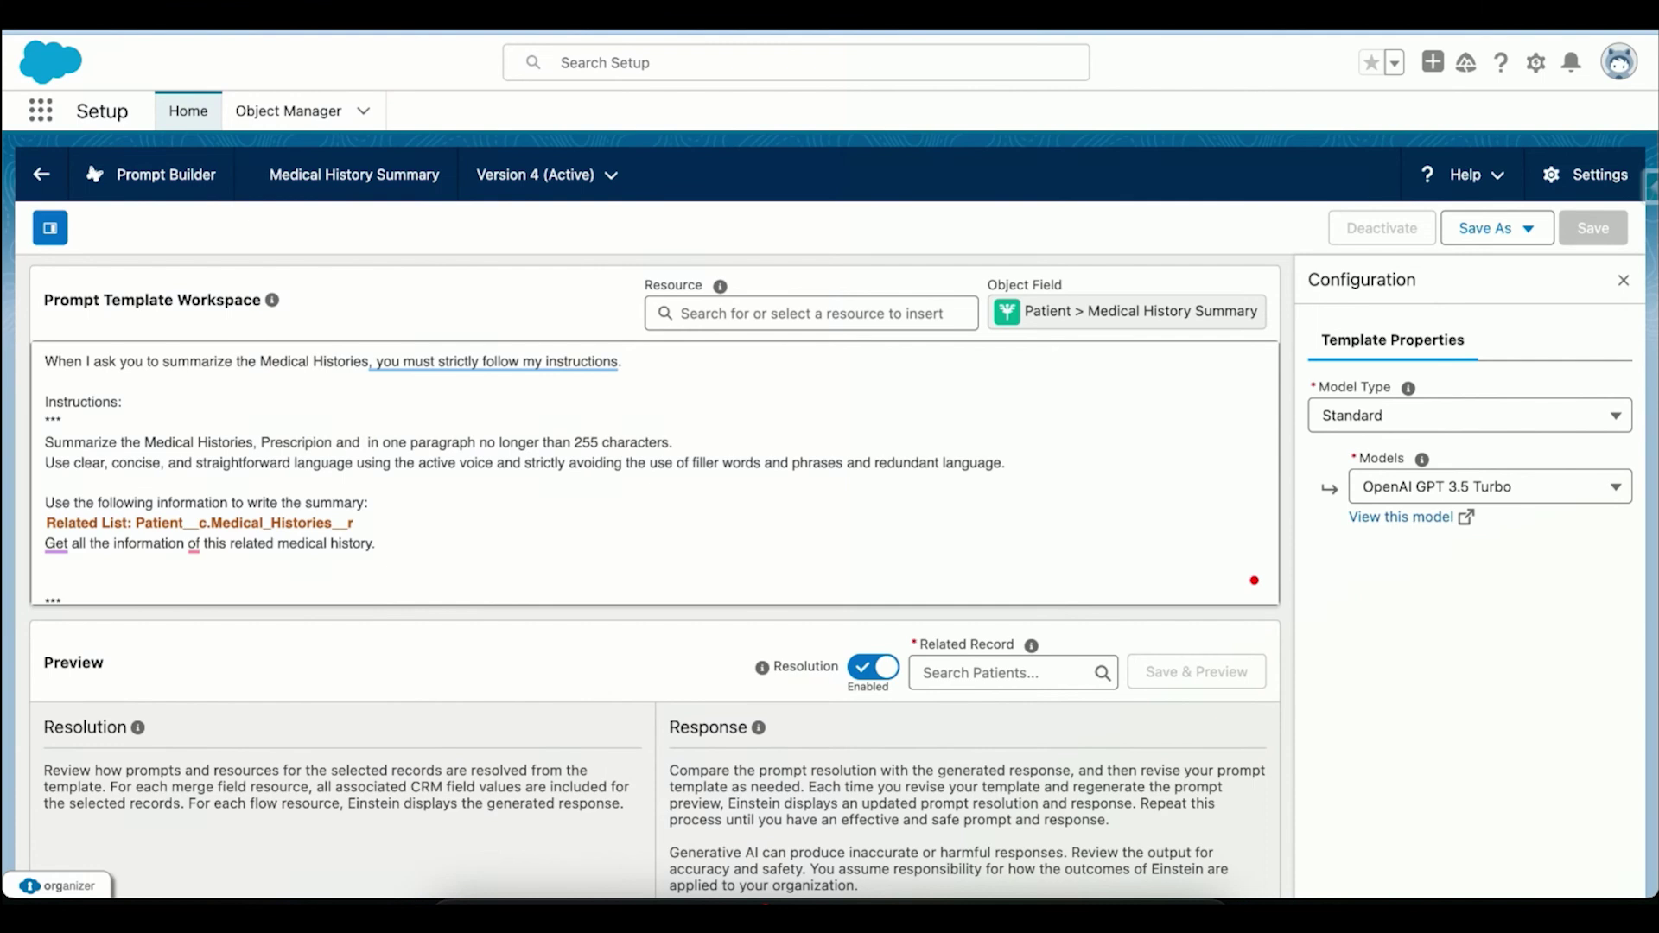
{"action": "type", "text": " Appointments"}
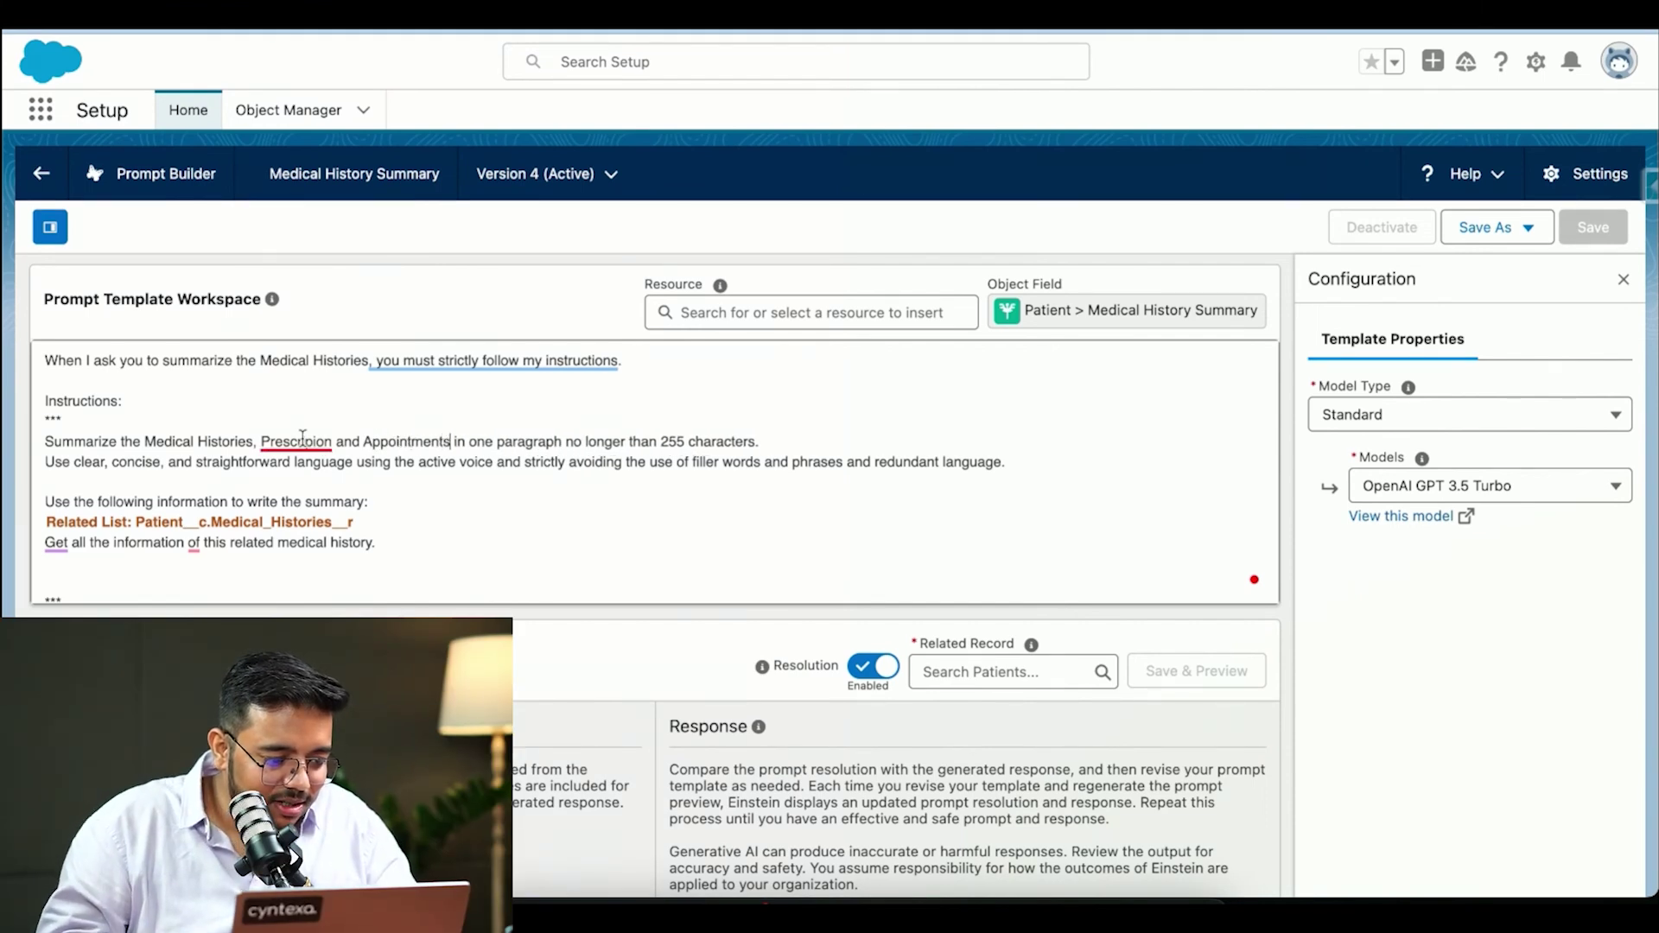
{"action": "right_click", "coordinate": [302, 437]}
{"action": "left_click", "coordinate": [315, 504]}
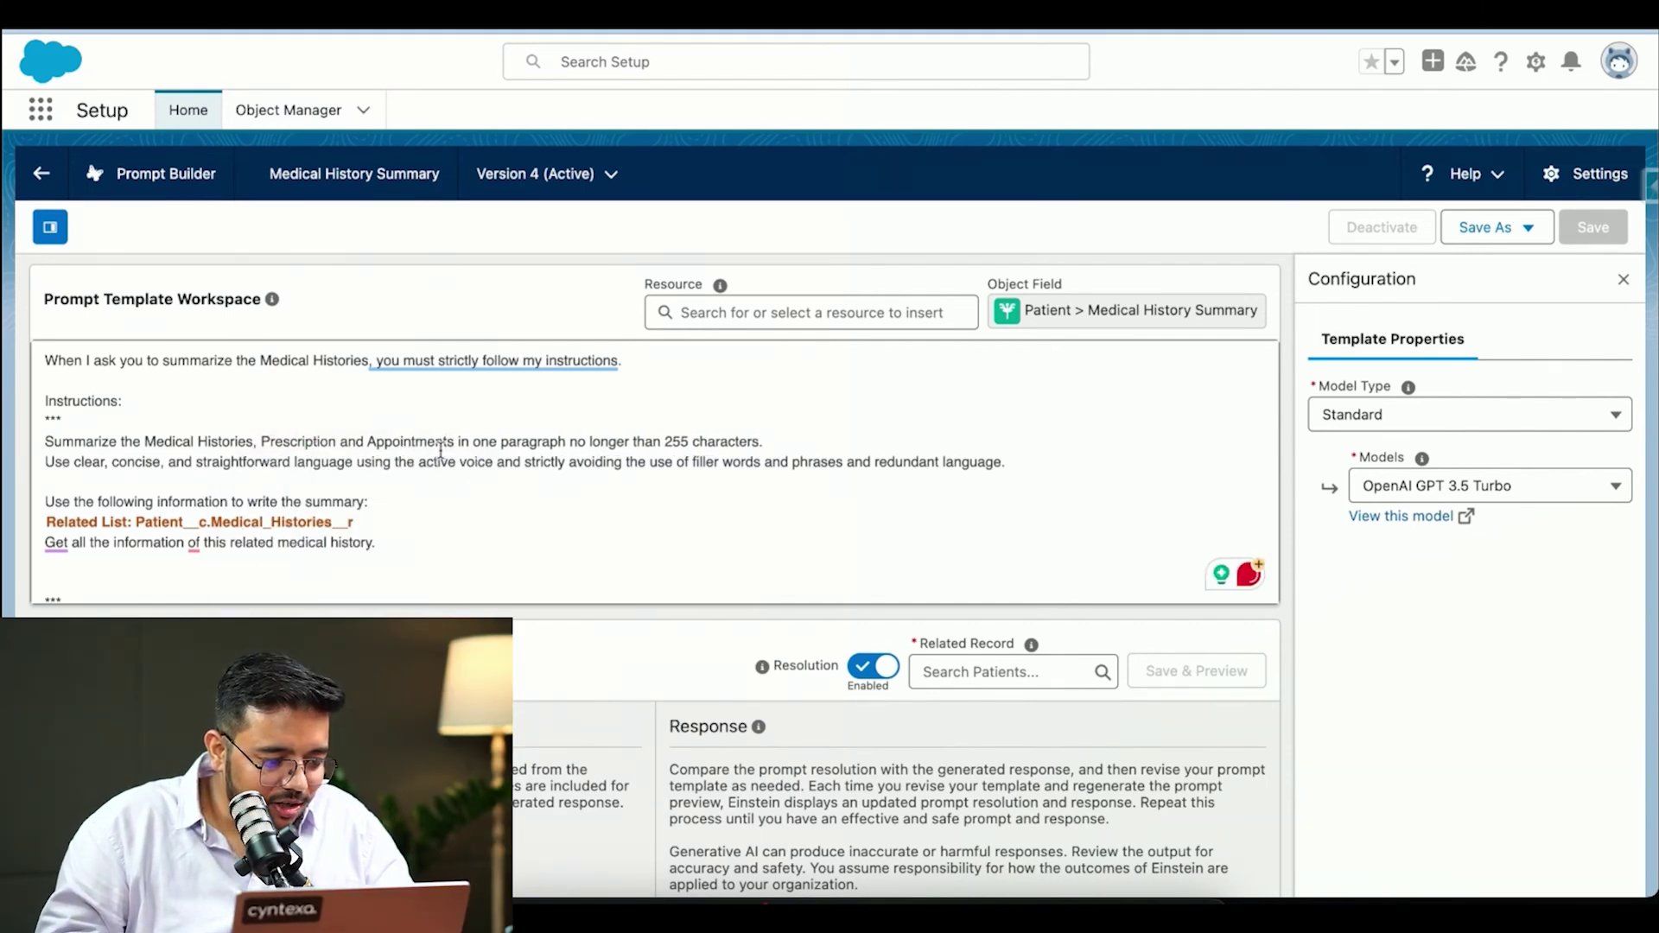
{"action": "left_click_drag", "start_coordinate": [455, 443], "coordinate": [253, 443]}
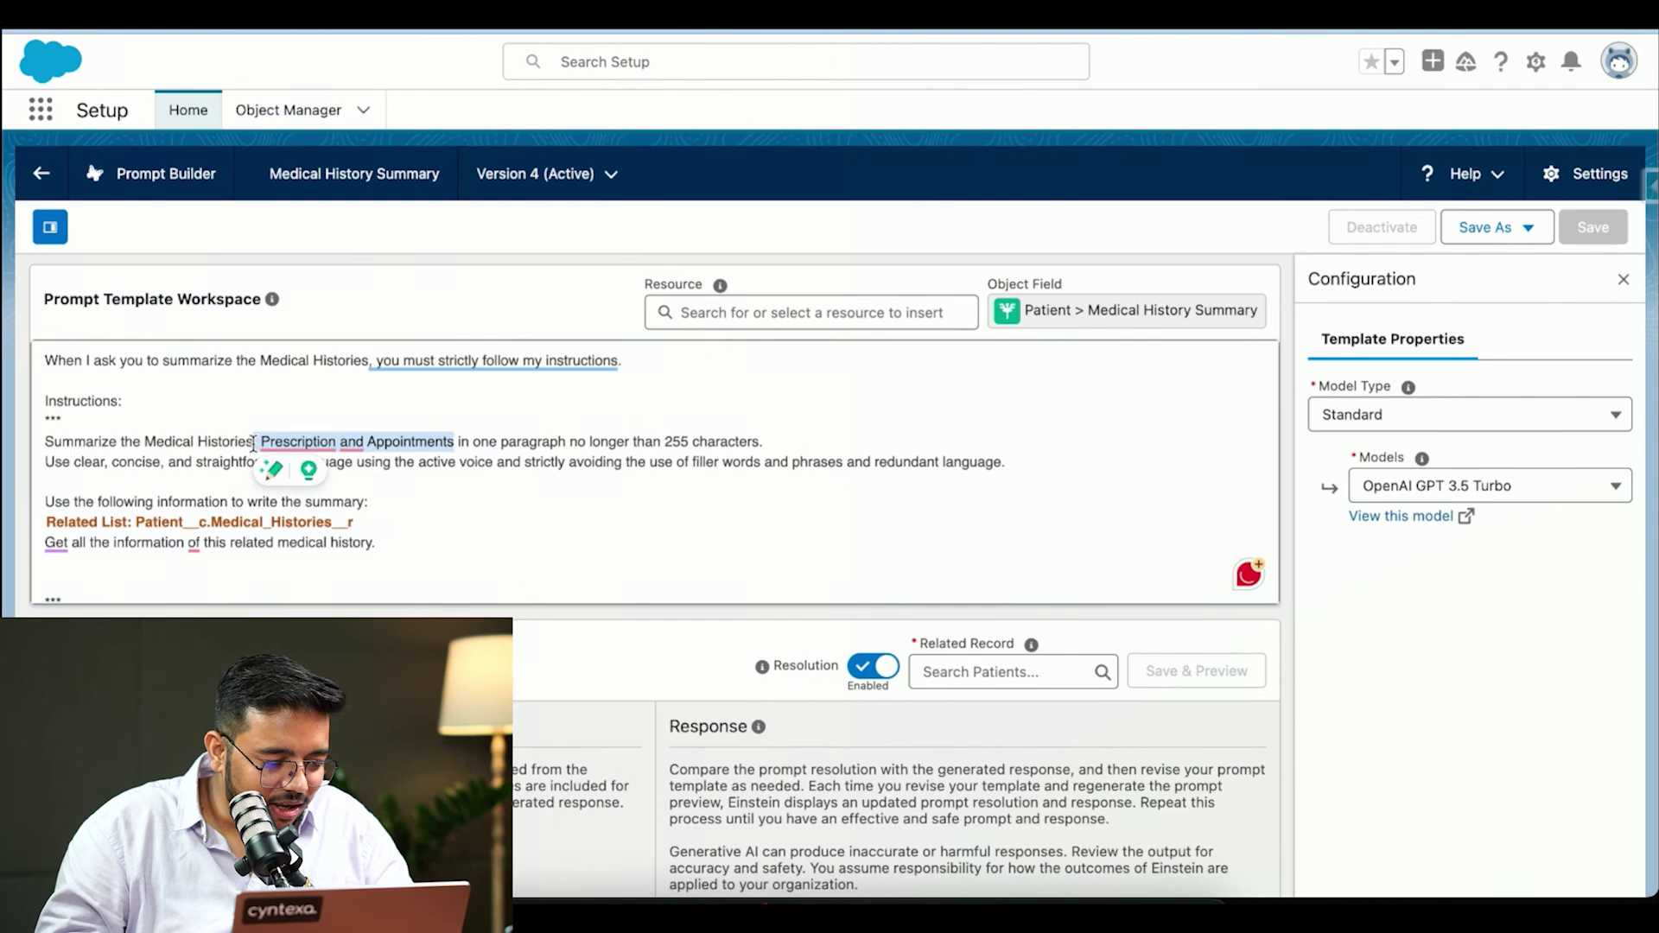
{"action": "left_click", "coordinate": [298, 441]}
{"action": "left_click", "coordinate": [314, 503]}
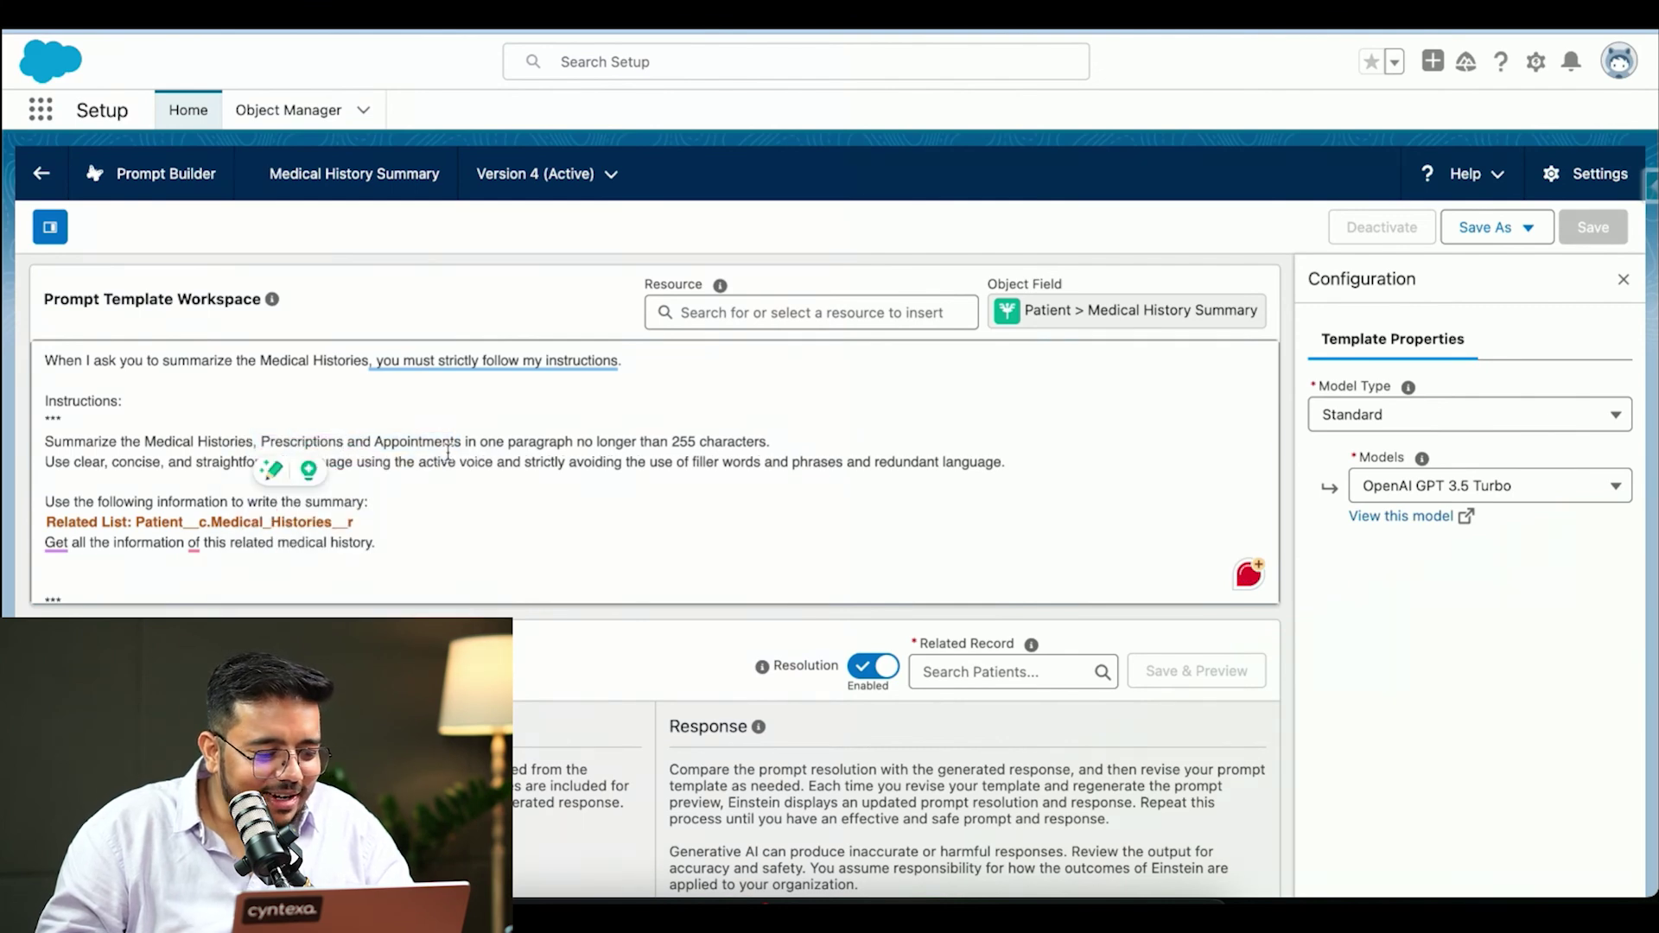
Step: Add 'Prescriptions and Appointments' after history on the information line, and a blank line below the related list
{"action": "left_click_drag", "start_coordinate": [462, 441], "coordinate": [264, 442]}
{"action": "key", "text": "ctrl+c"}
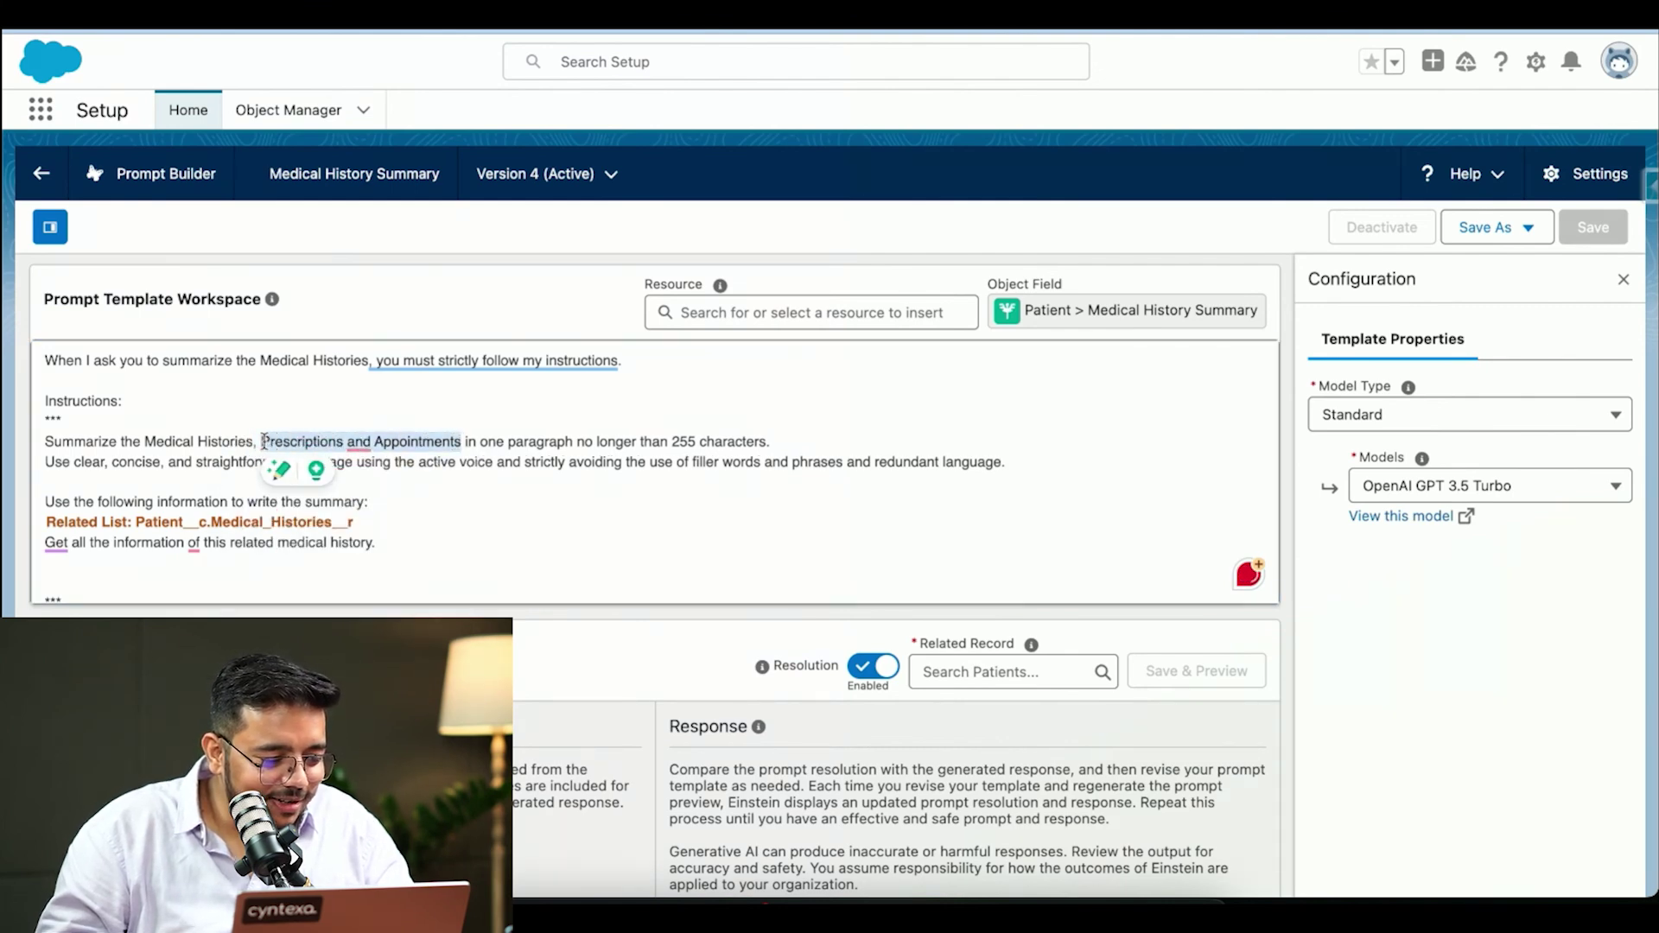
{"action": "left_click", "coordinate": [372, 546]}
{"action": "key", "text": "ctrl+v"}
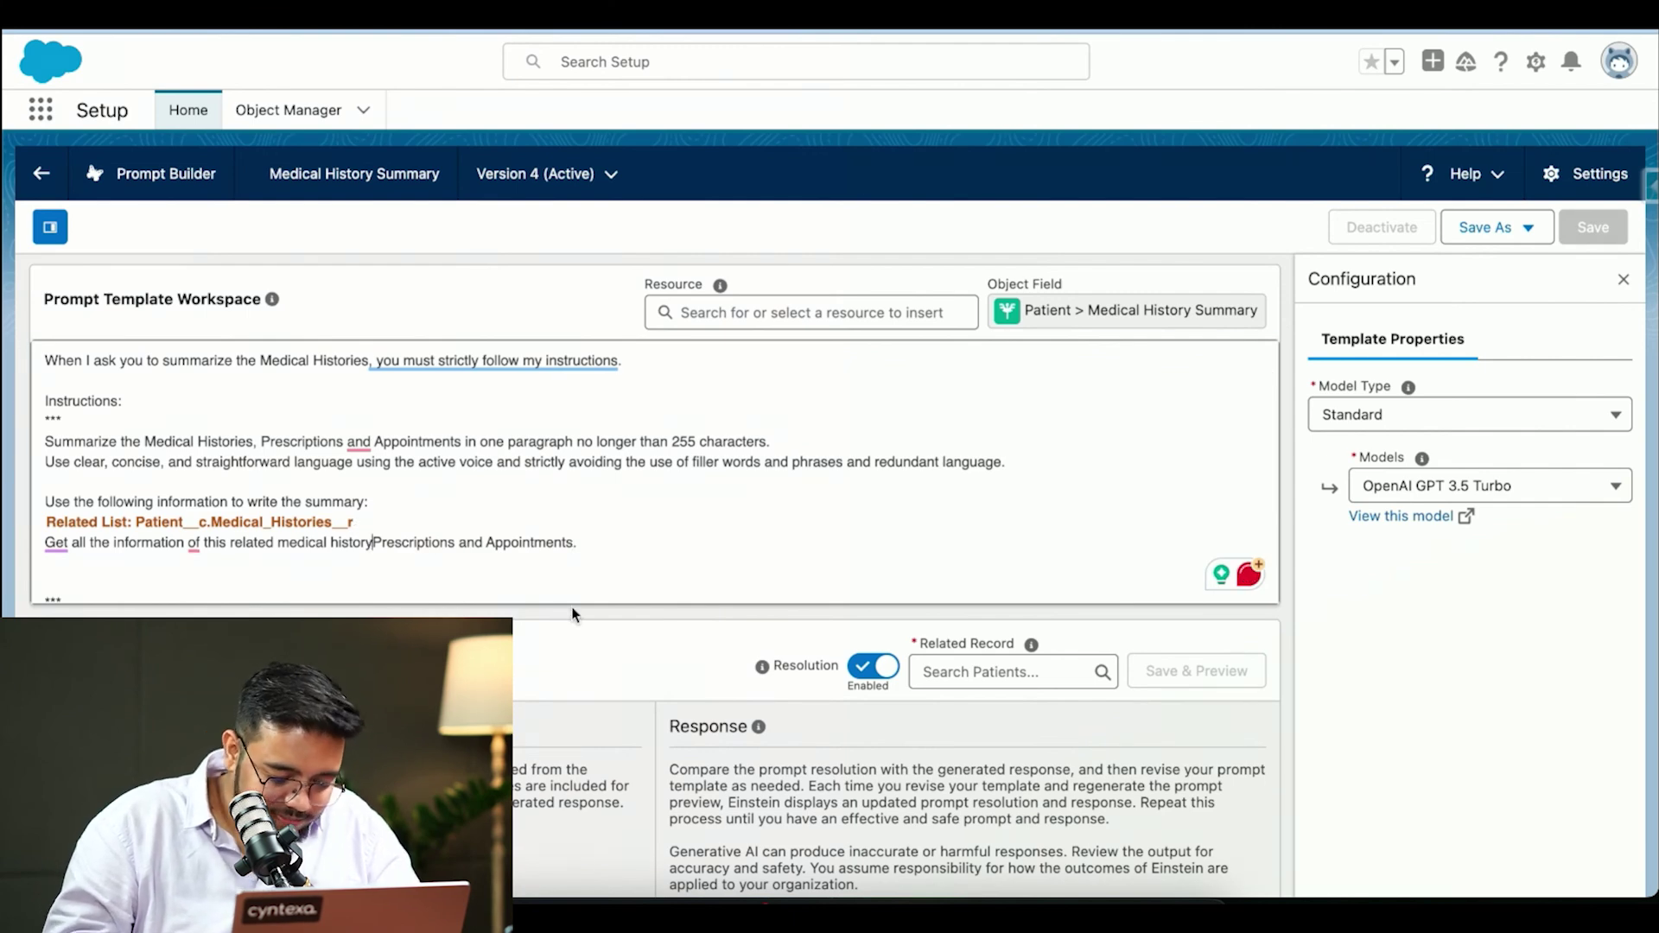
{"action": "type", "text": ","}
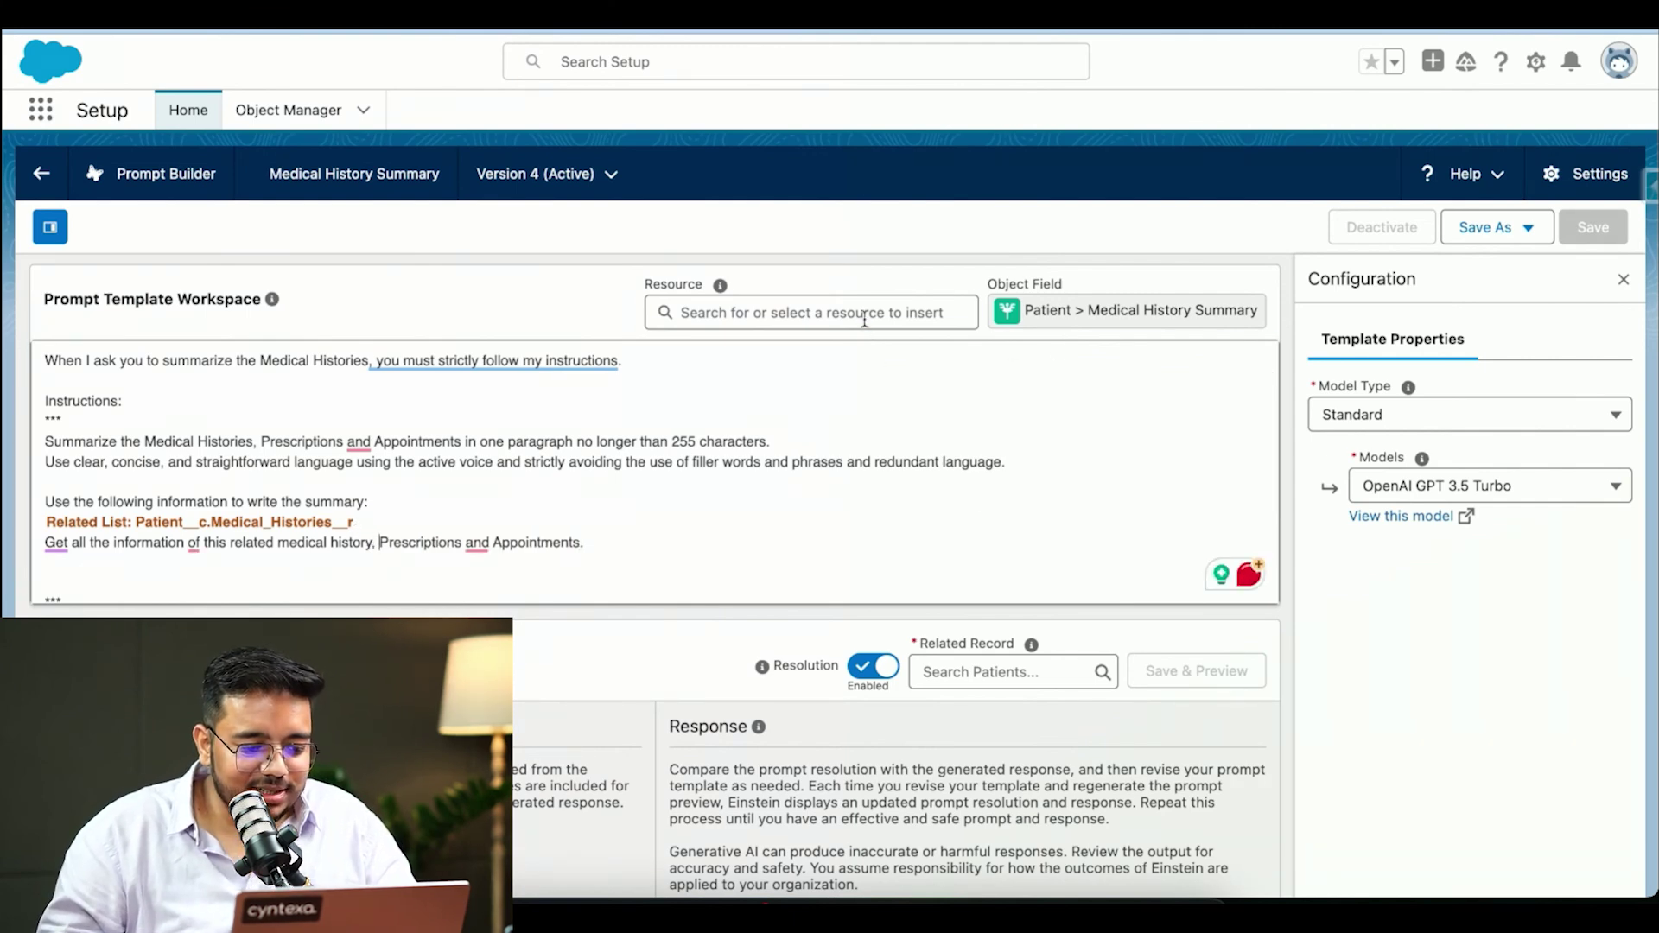
{"action": "left_click", "coordinate": [881, 313]}
{"action": "left_click", "coordinate": [413, 526]}
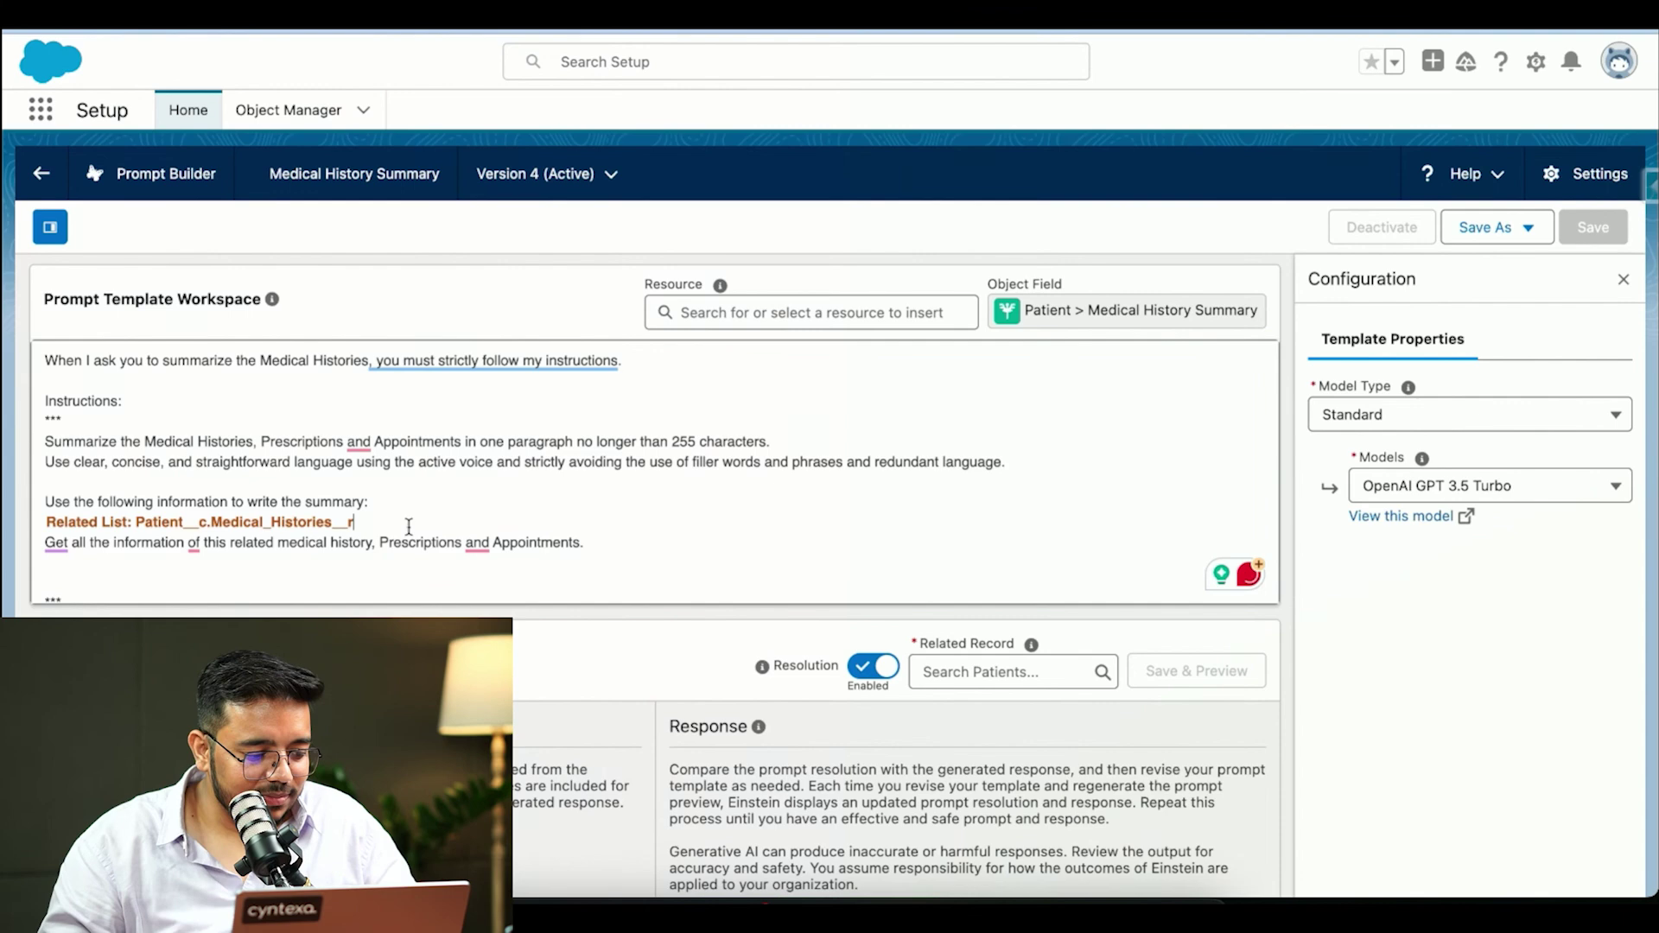
{"action": "key", "text": "Return"}
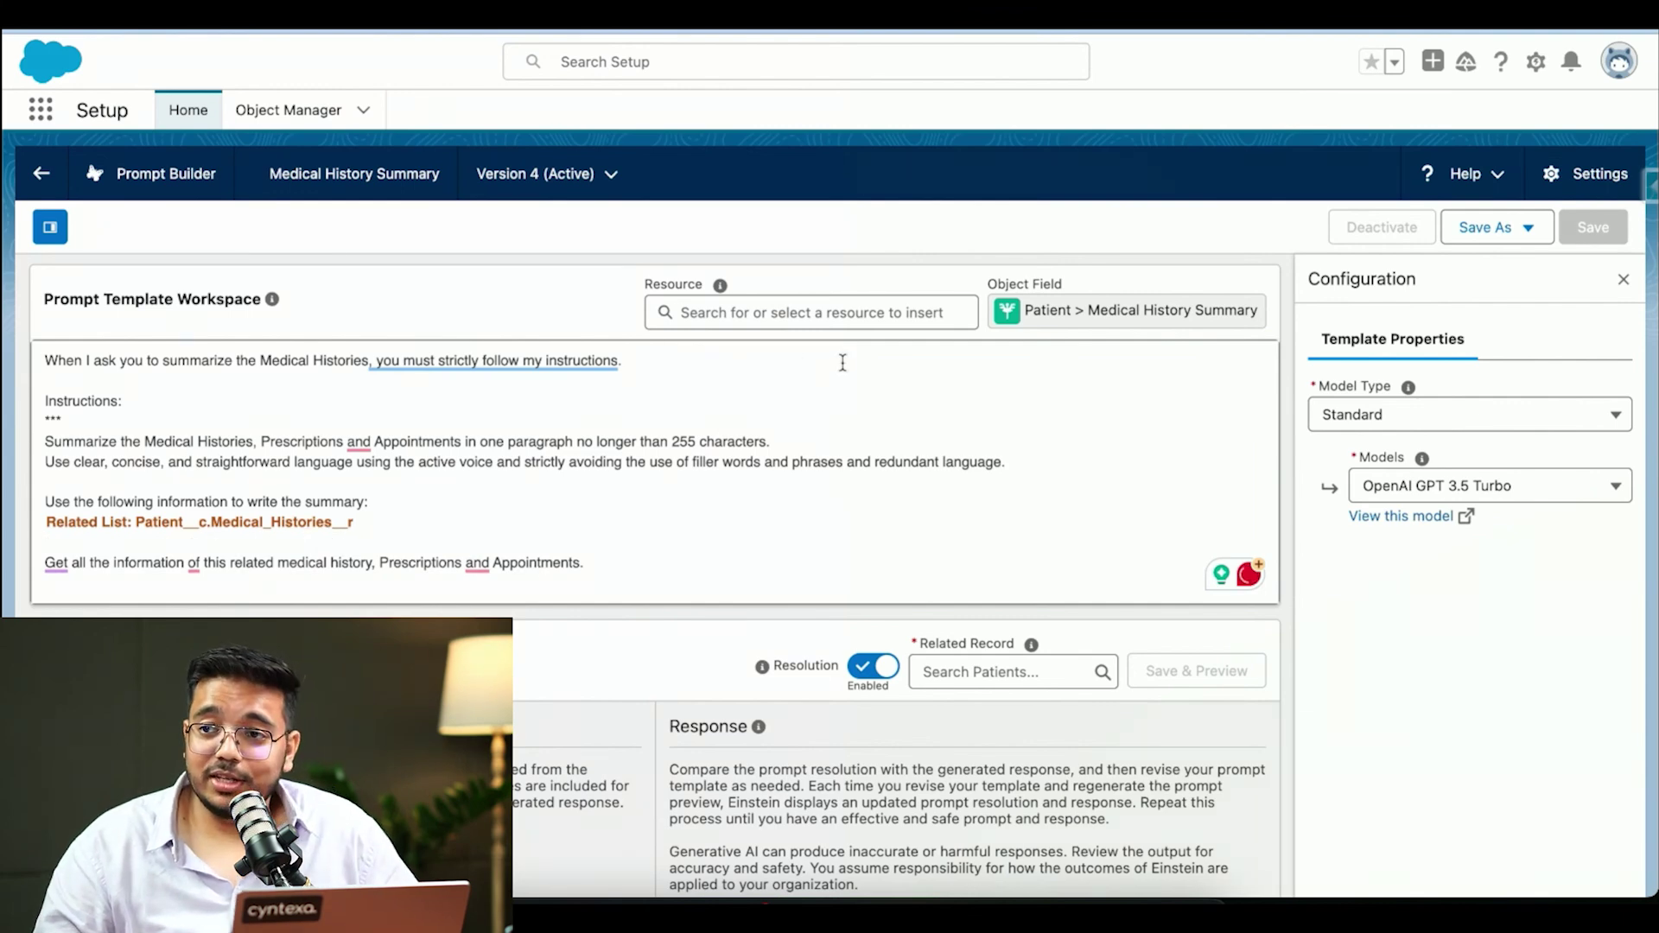
Step: Insert the Patient__c.Appointments__r related list merge field into the prompt
{"action": "left_click", "coordinate": [917, 312]}
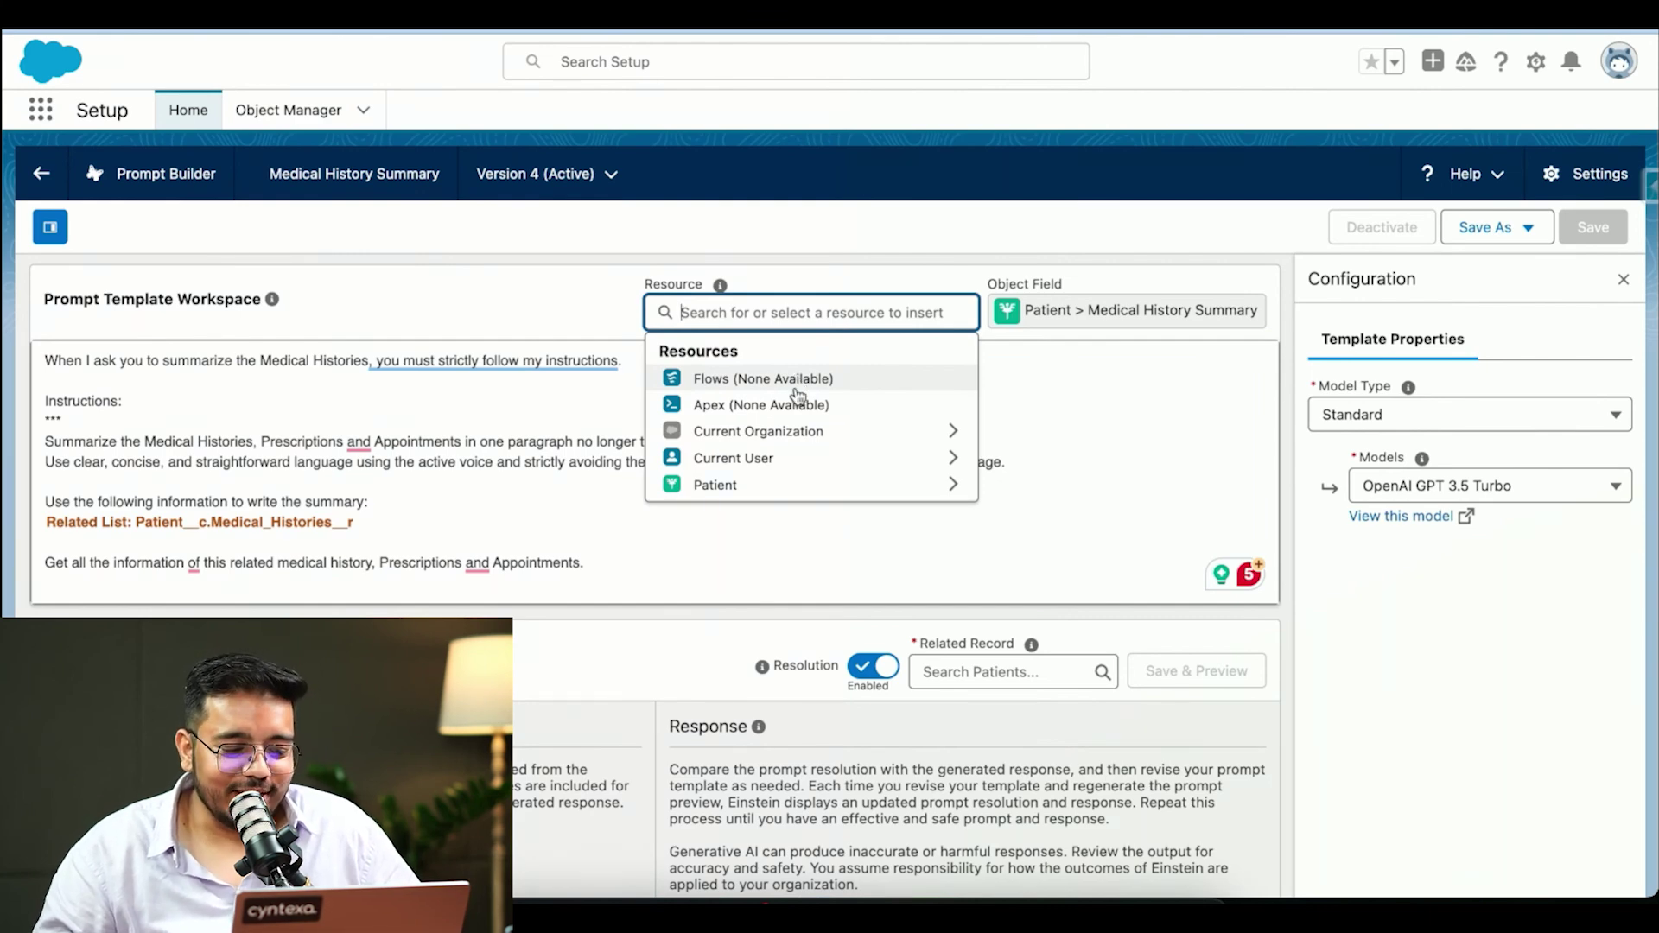
{"action": "left_click", "coordinate": [776, 484]}
{"action": "scroll", "coordinate": [775, 553], "scroll_direction": "down", "scroll_amount": 2}
{"action": "scroll", "coordinate": [775, 552], "scroll_direction": "down", "scroll_amount": 3}
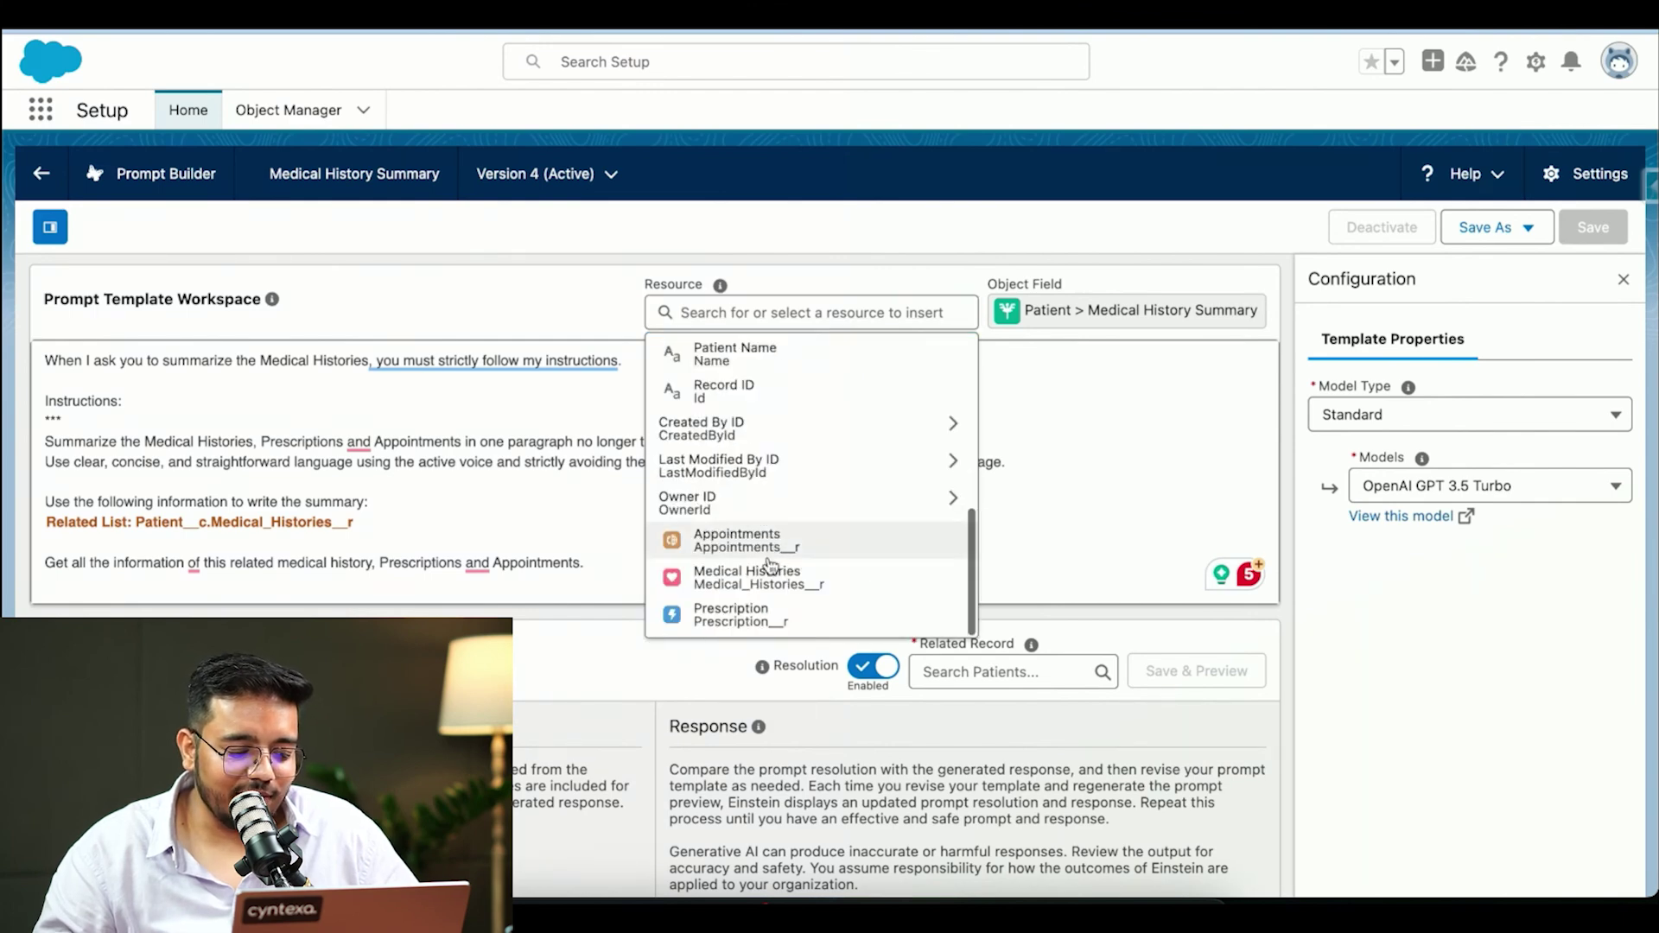
{"action": "left_click", "coordinate": [758, 544]}
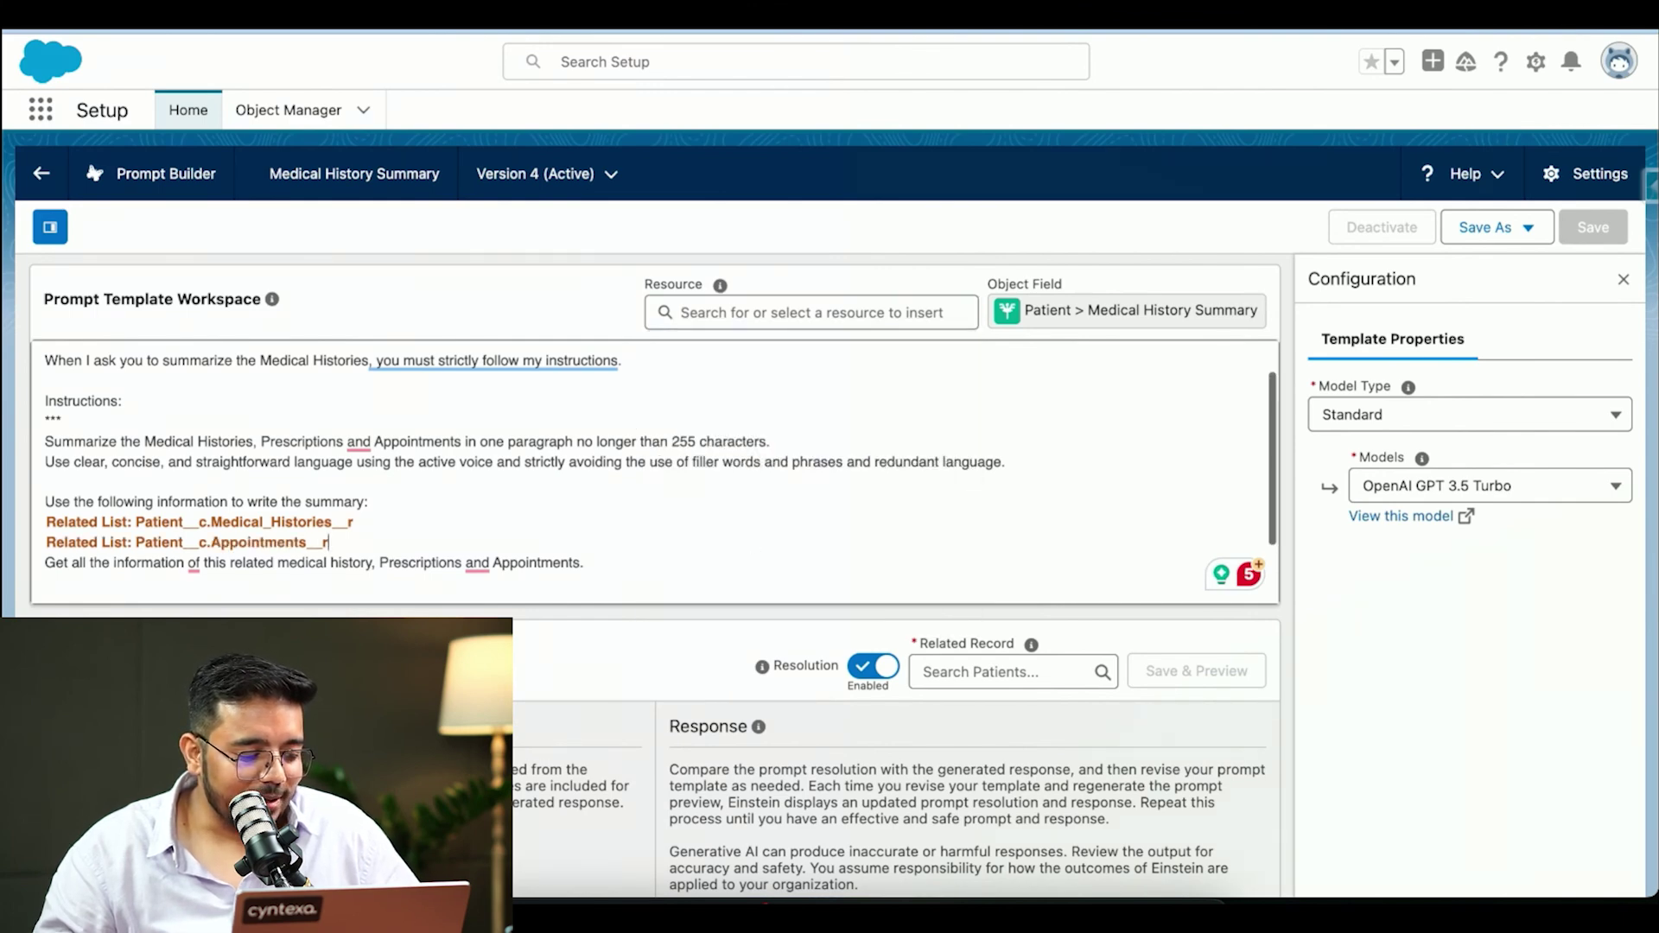
Step: Insert the Patient__c.Prescription__r related list merge field and keep OpenAI GPT 3.5 Turbo as the model
{"action": "left_click", "coordinate": [843, 312]}
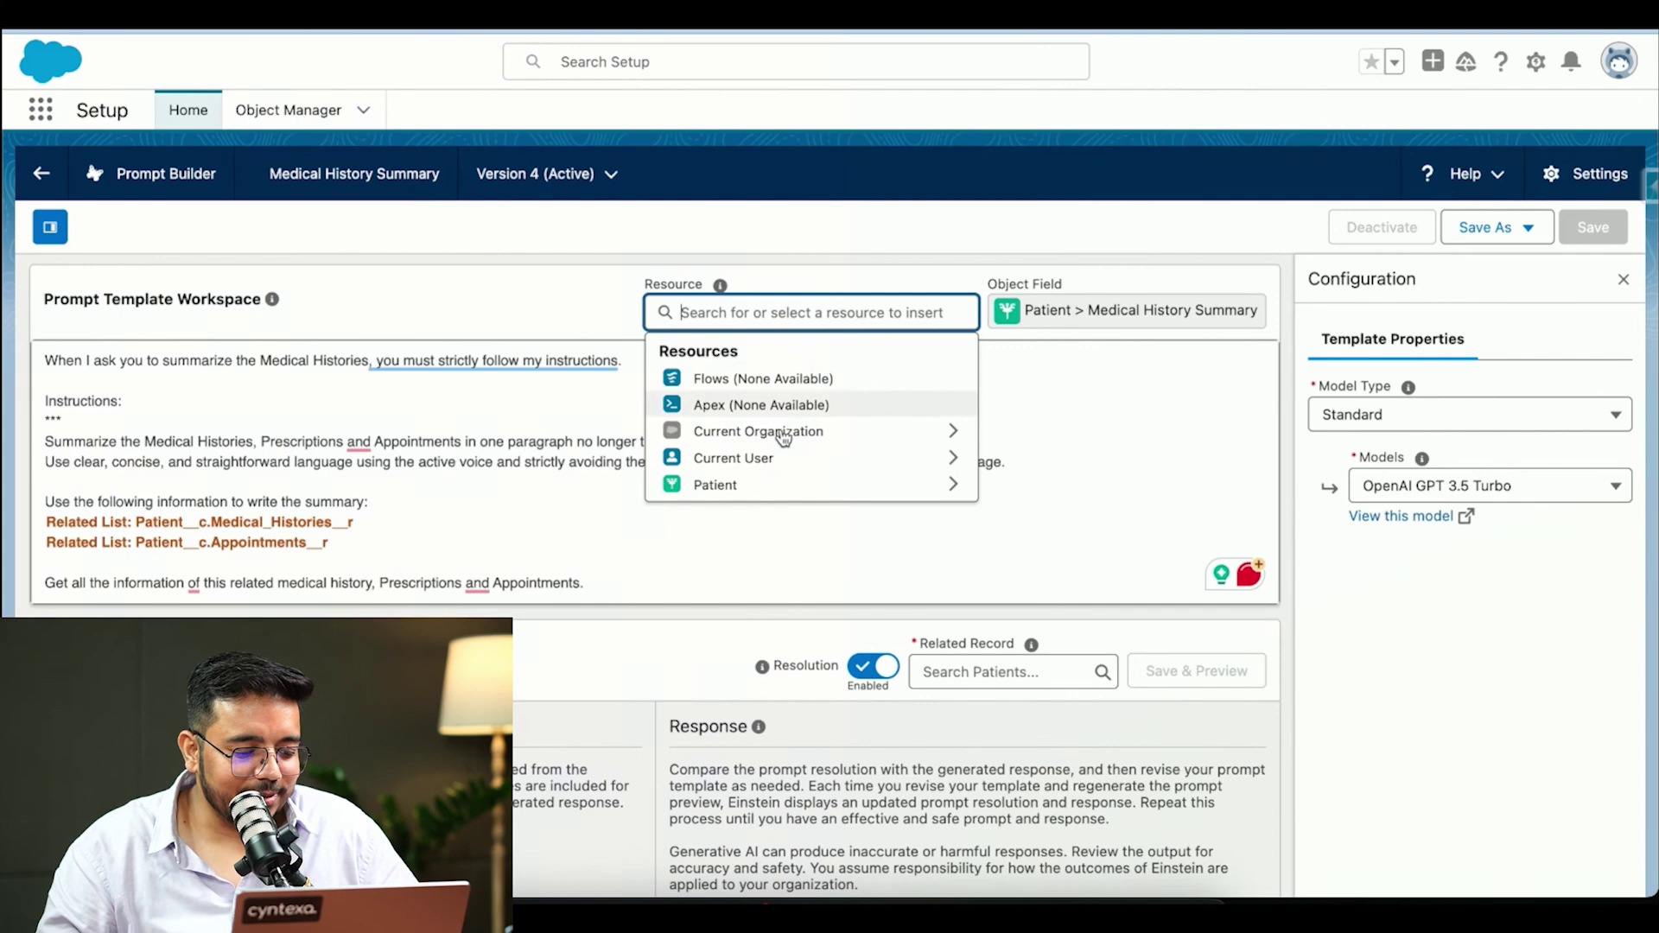
{"action": "left_click", "coordinate": [770, 485]}
{"action": "scroll", "coordinate": [748, 579], "scroll_direction": "down", "scroll_amount": 5}
{"action": "left_click", "coordinate": [735, 616]}
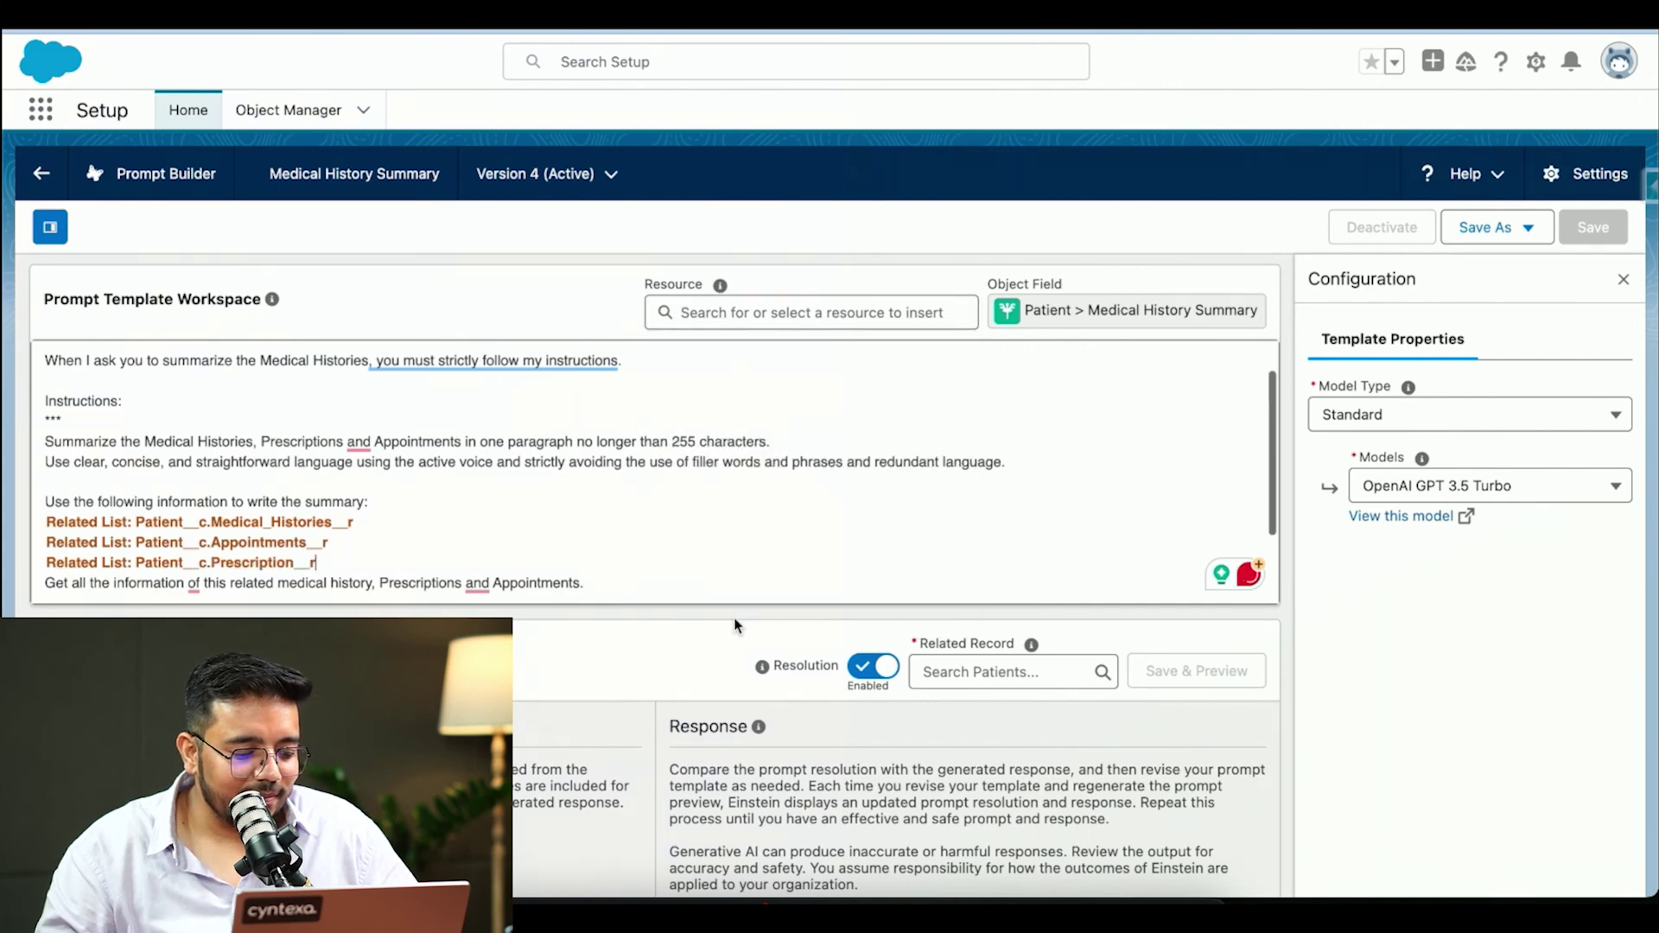
{"action": "left_click", "coordinate": [1518, 483]}
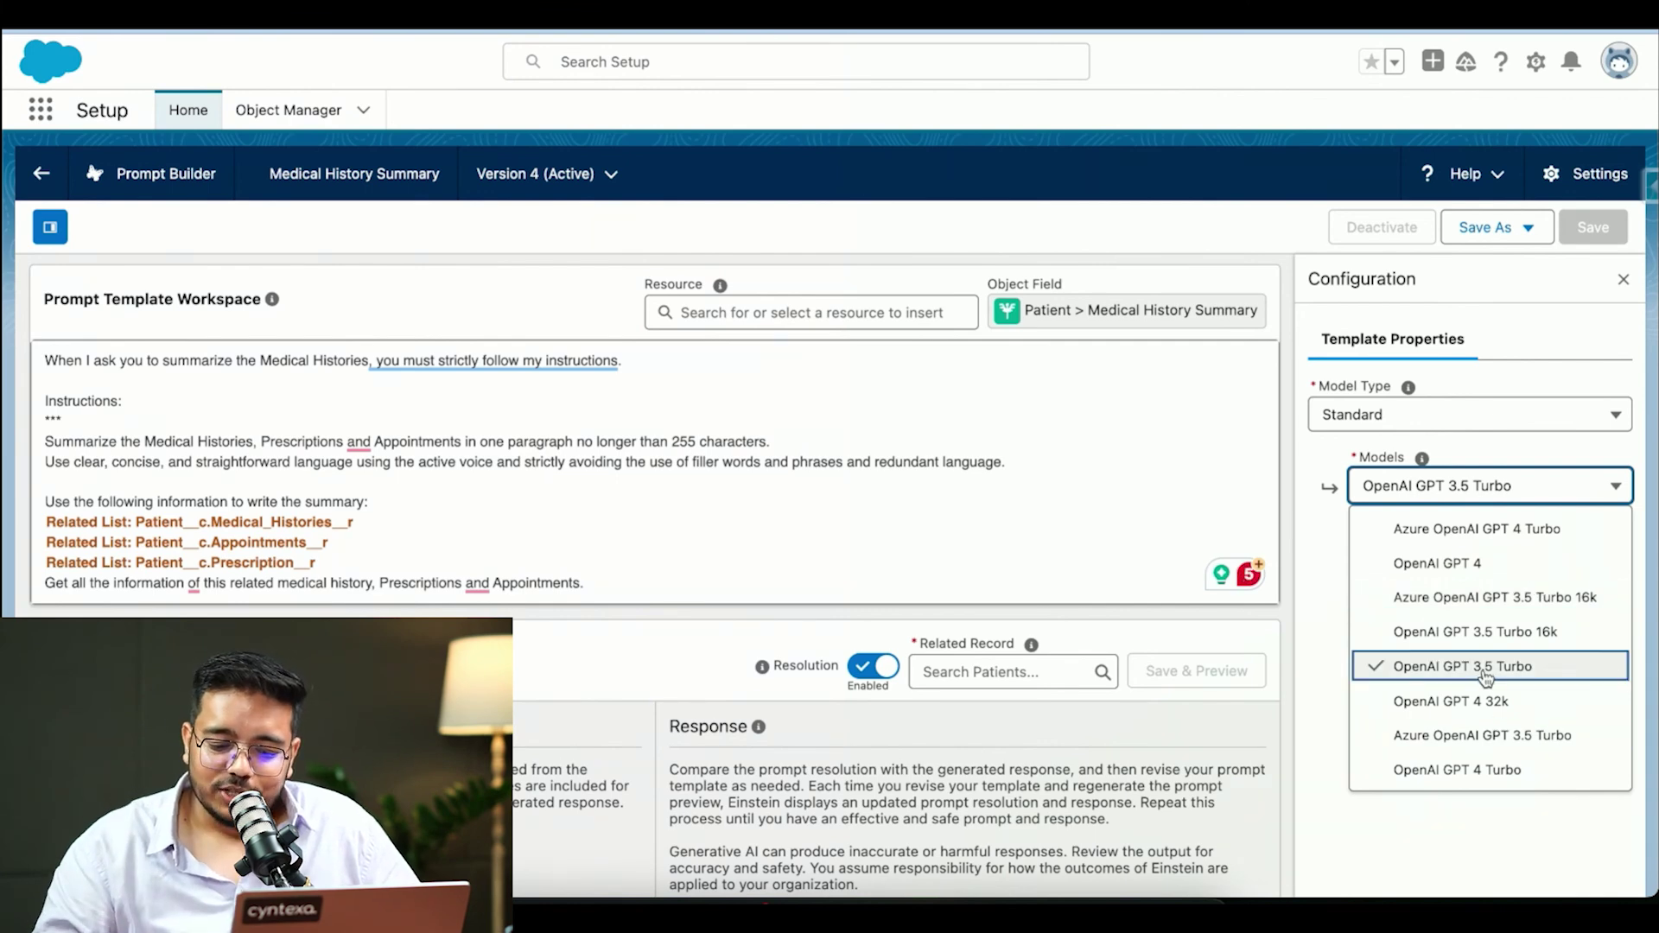
{"action": "left_click", "coordinate": [1322, 560]}
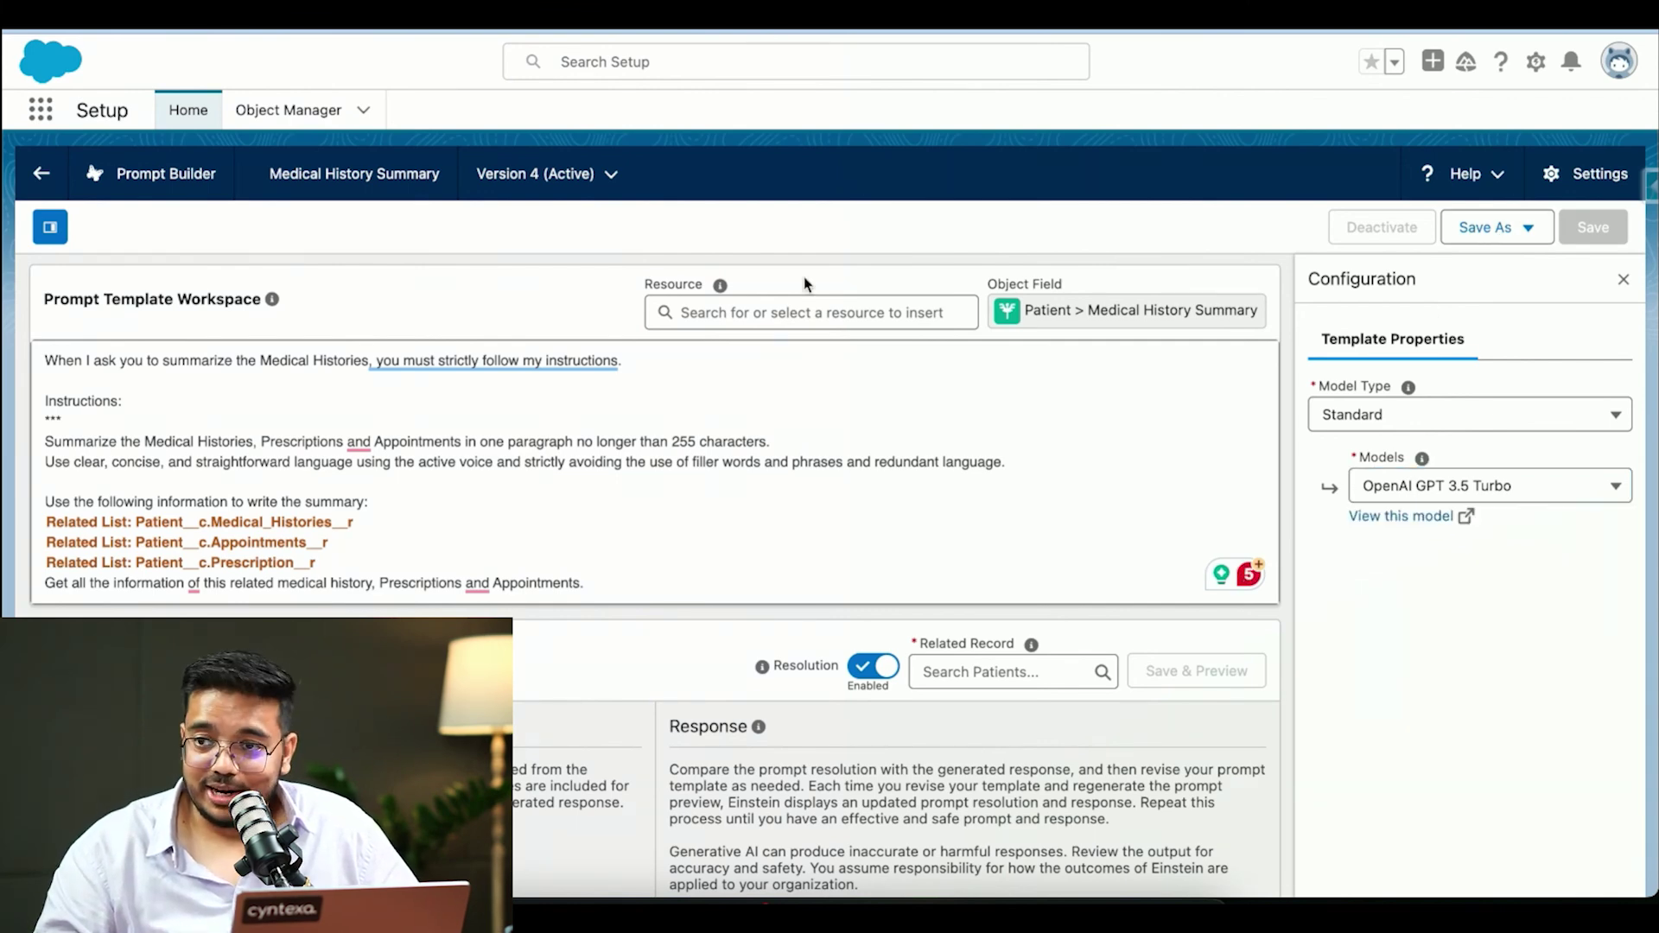
Step: Load template Version 5 (OpenAI GPT 4 Turbo), discarding unsaved edits, and activate it
{"action": "left_click", "coordinate": [596, 181]}
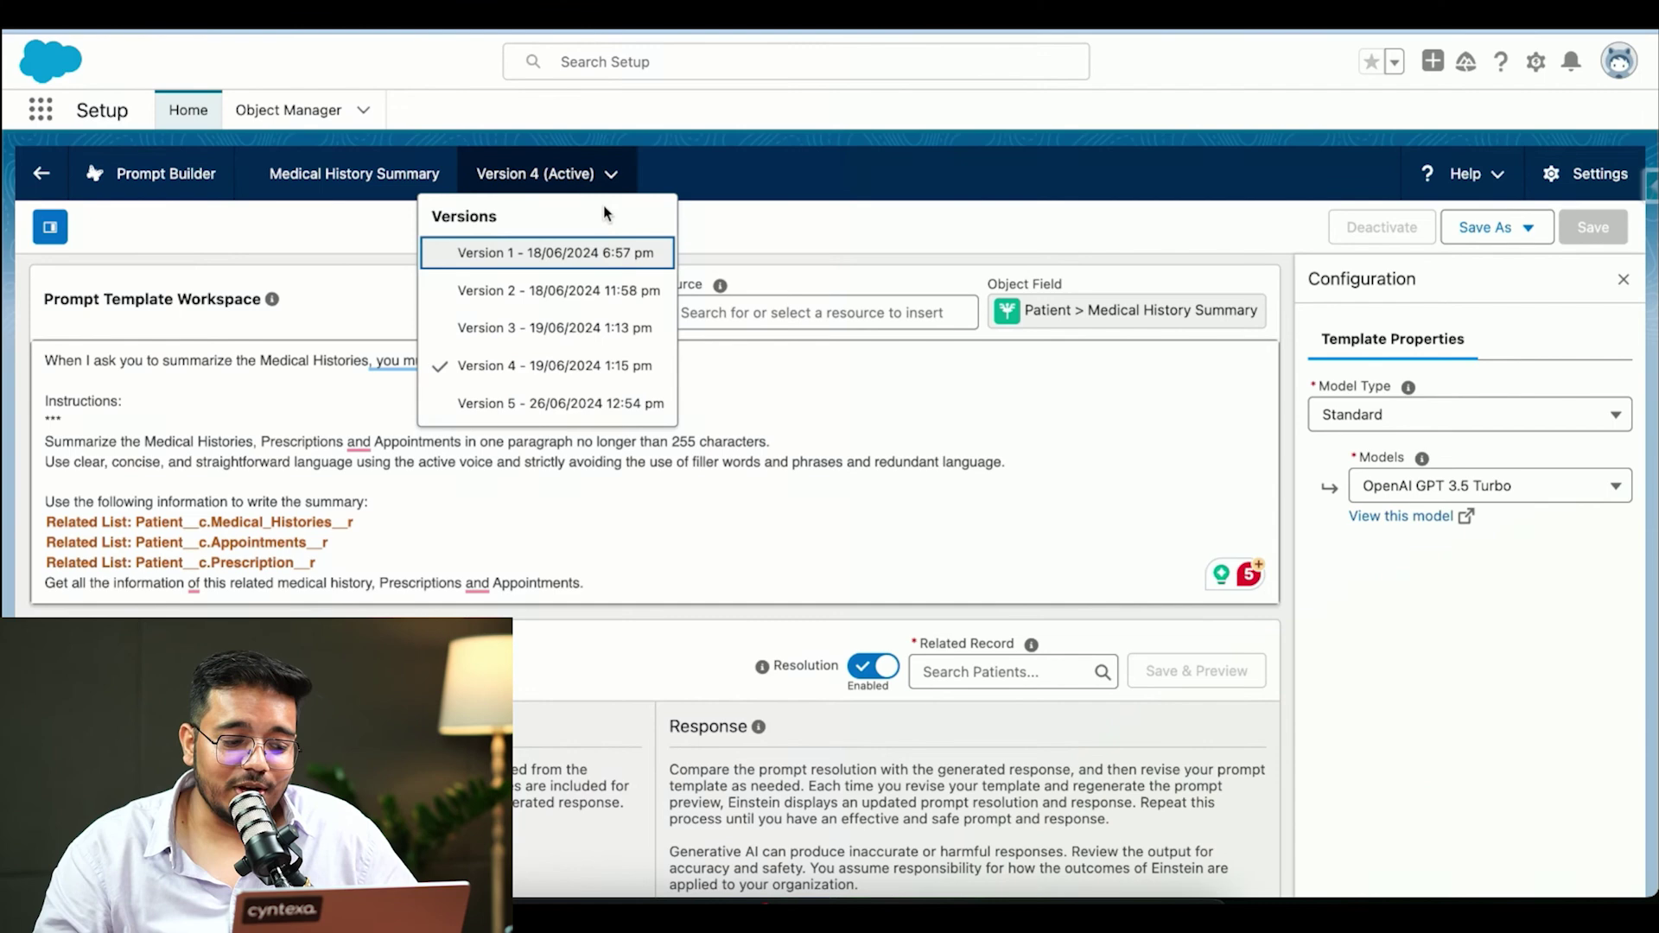
{"action": "left_click", "coordinate": [542, 403]}
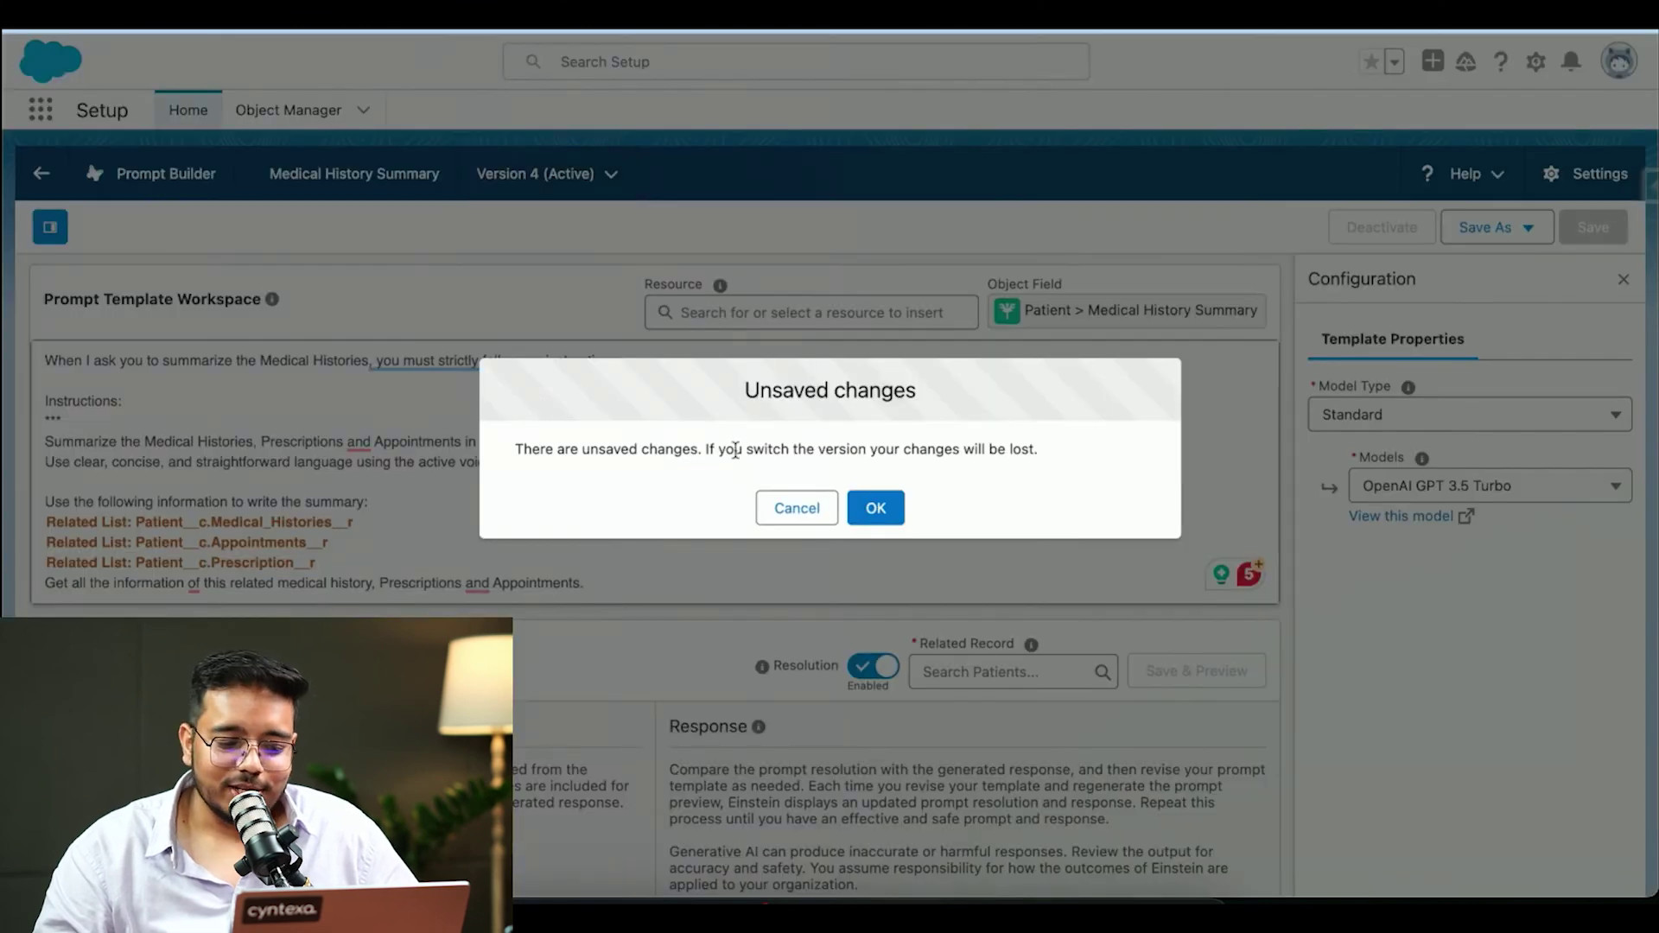
{"action": "left_click", "coordinate": [886, 510]}
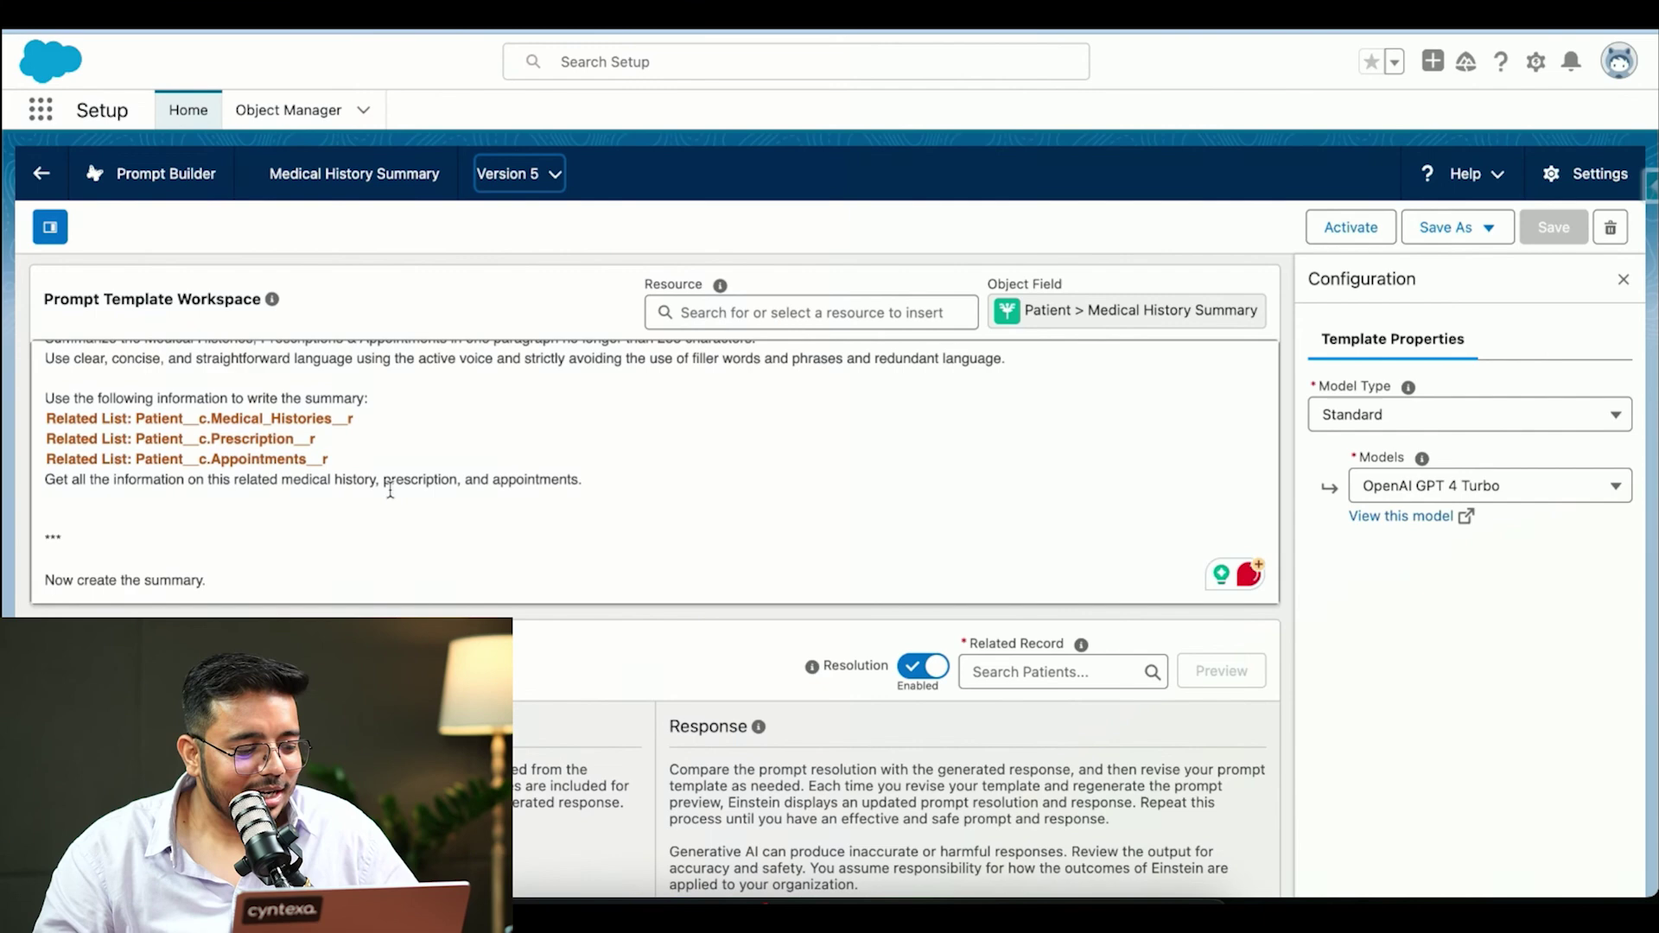
{"action": "scroll", "coordinate": [391, 490], "scroll_direction": "up", "scroll_amount": 3}
{"action": "scroll", "coordinate": [391, 490], "scroll_direction": "down", "scroll_amount": 3}
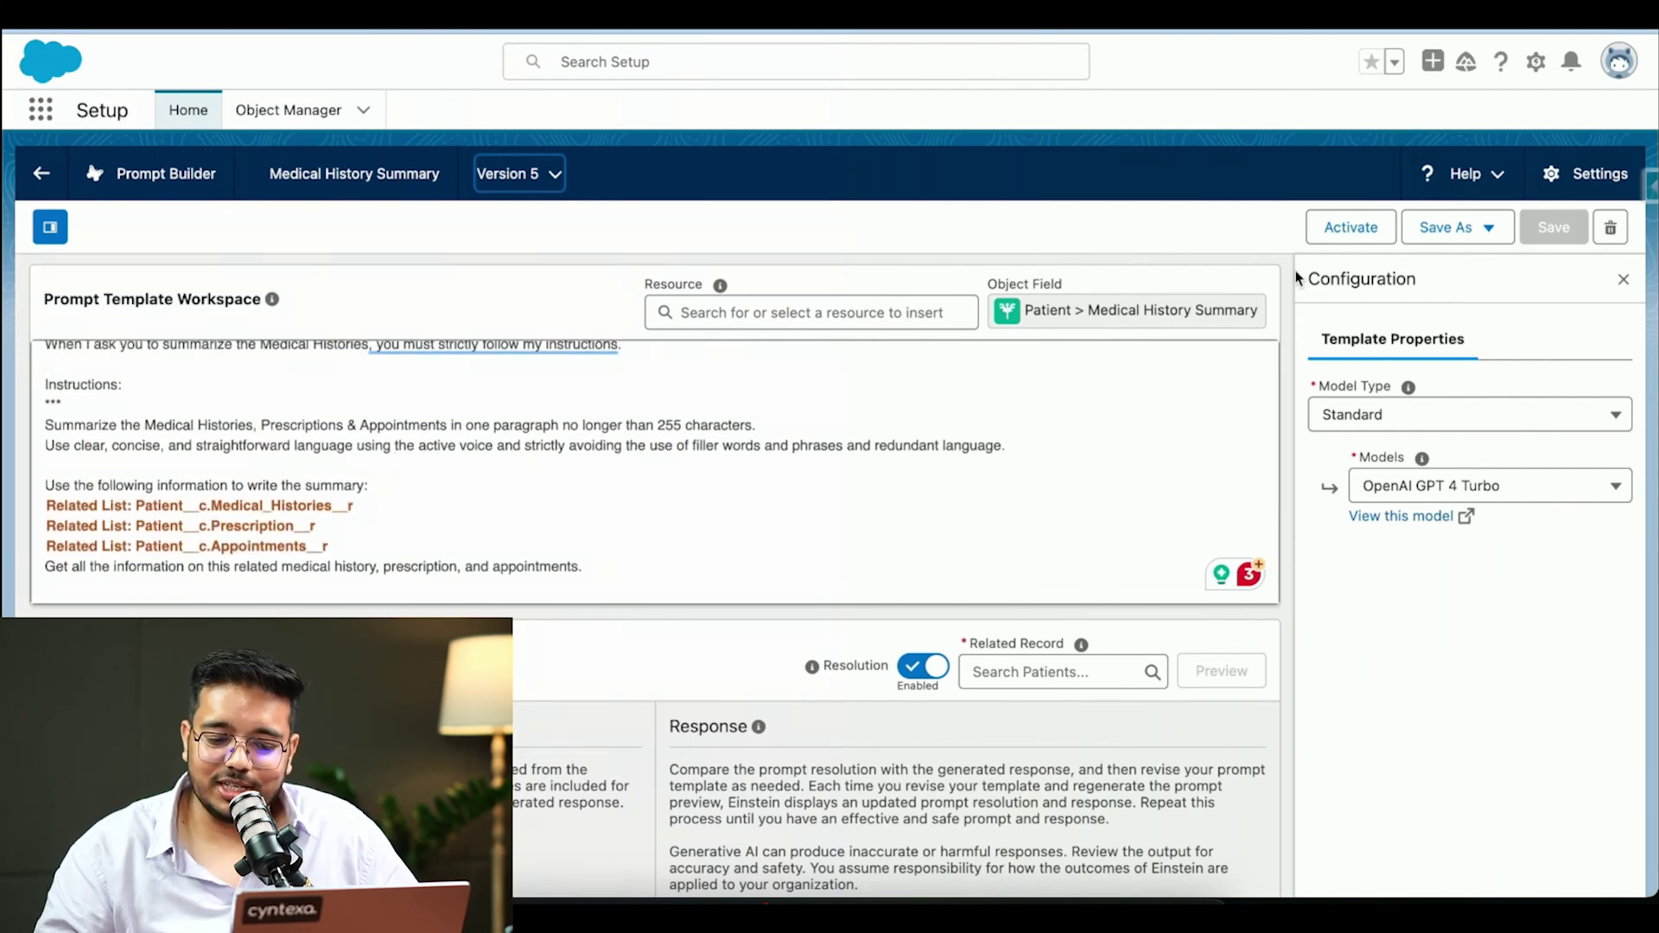
{"action": "left_click", "coordinate": [1363, 227]}
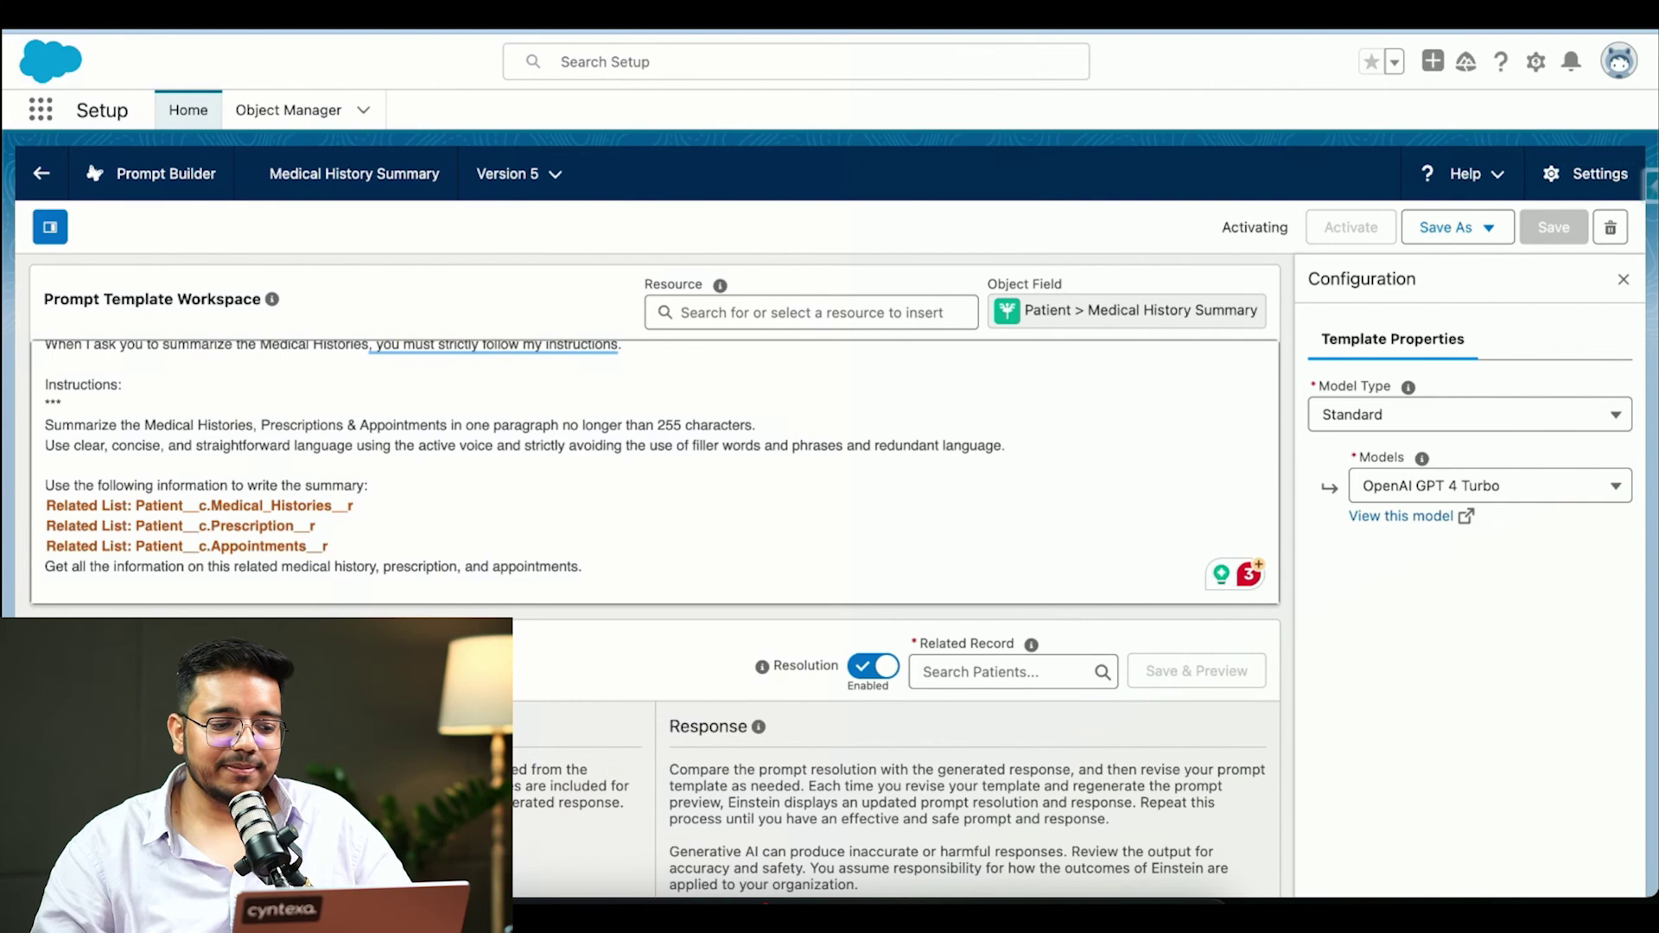
Step: On the patient record, have Einstein draft the Medical History Summary
{"action": "left_click", "coordinate": [404, 13]}
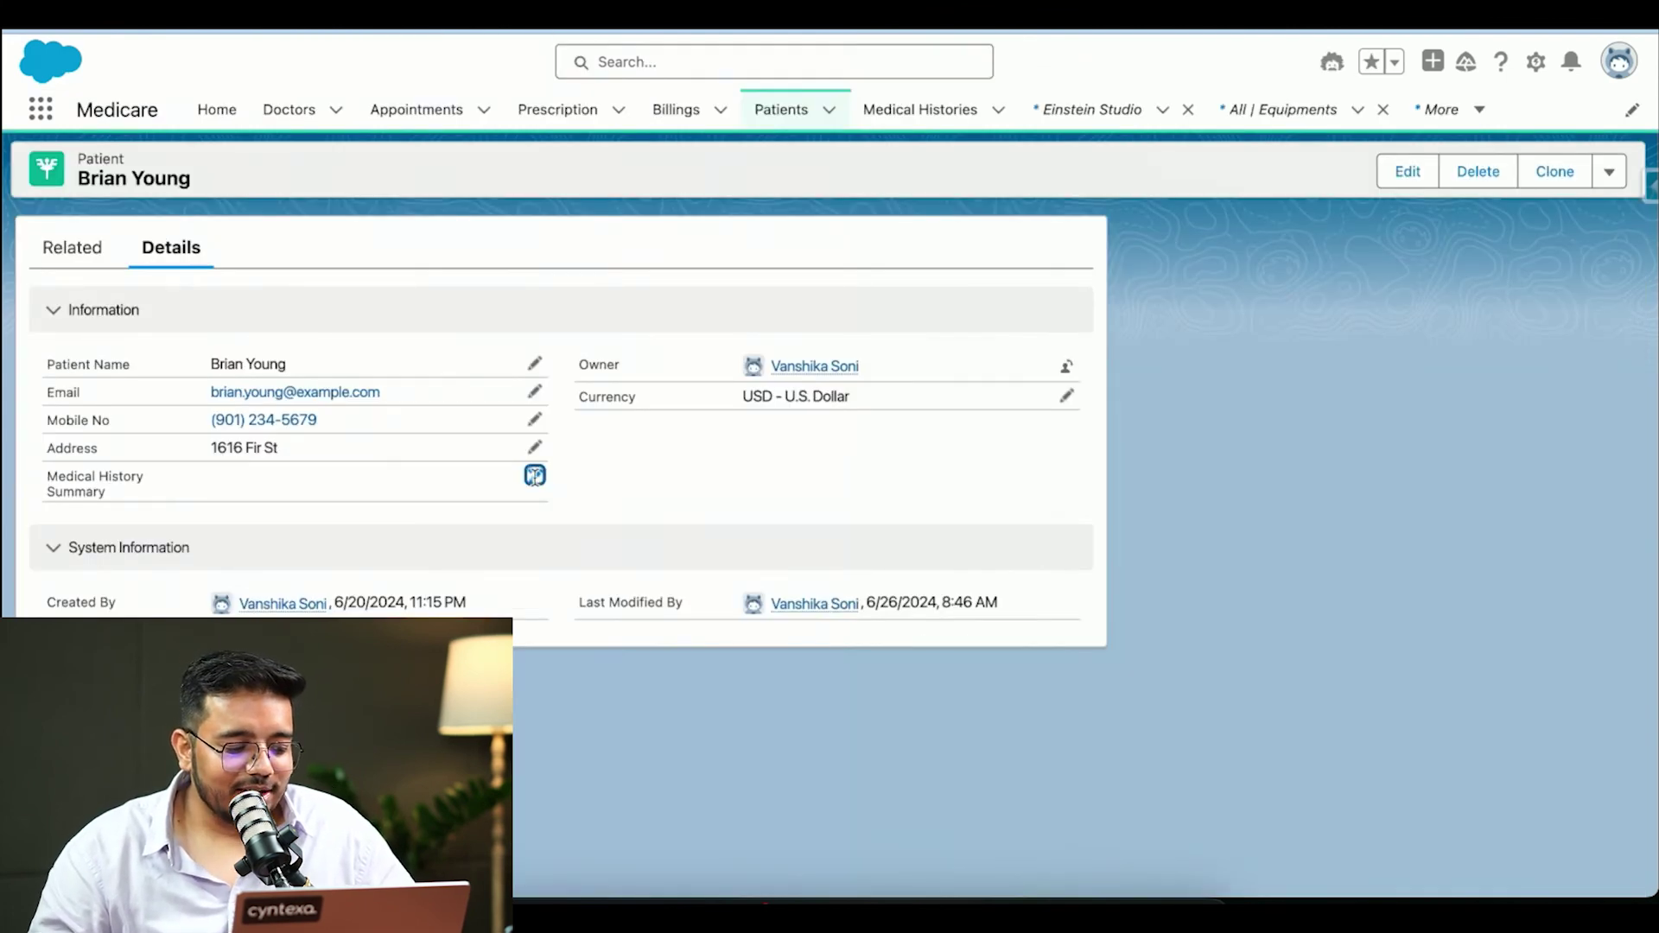
{"action": "left_click", "coordinate": [535, 476]}
{"action": "left_click", "coordinate": [530, 618]}
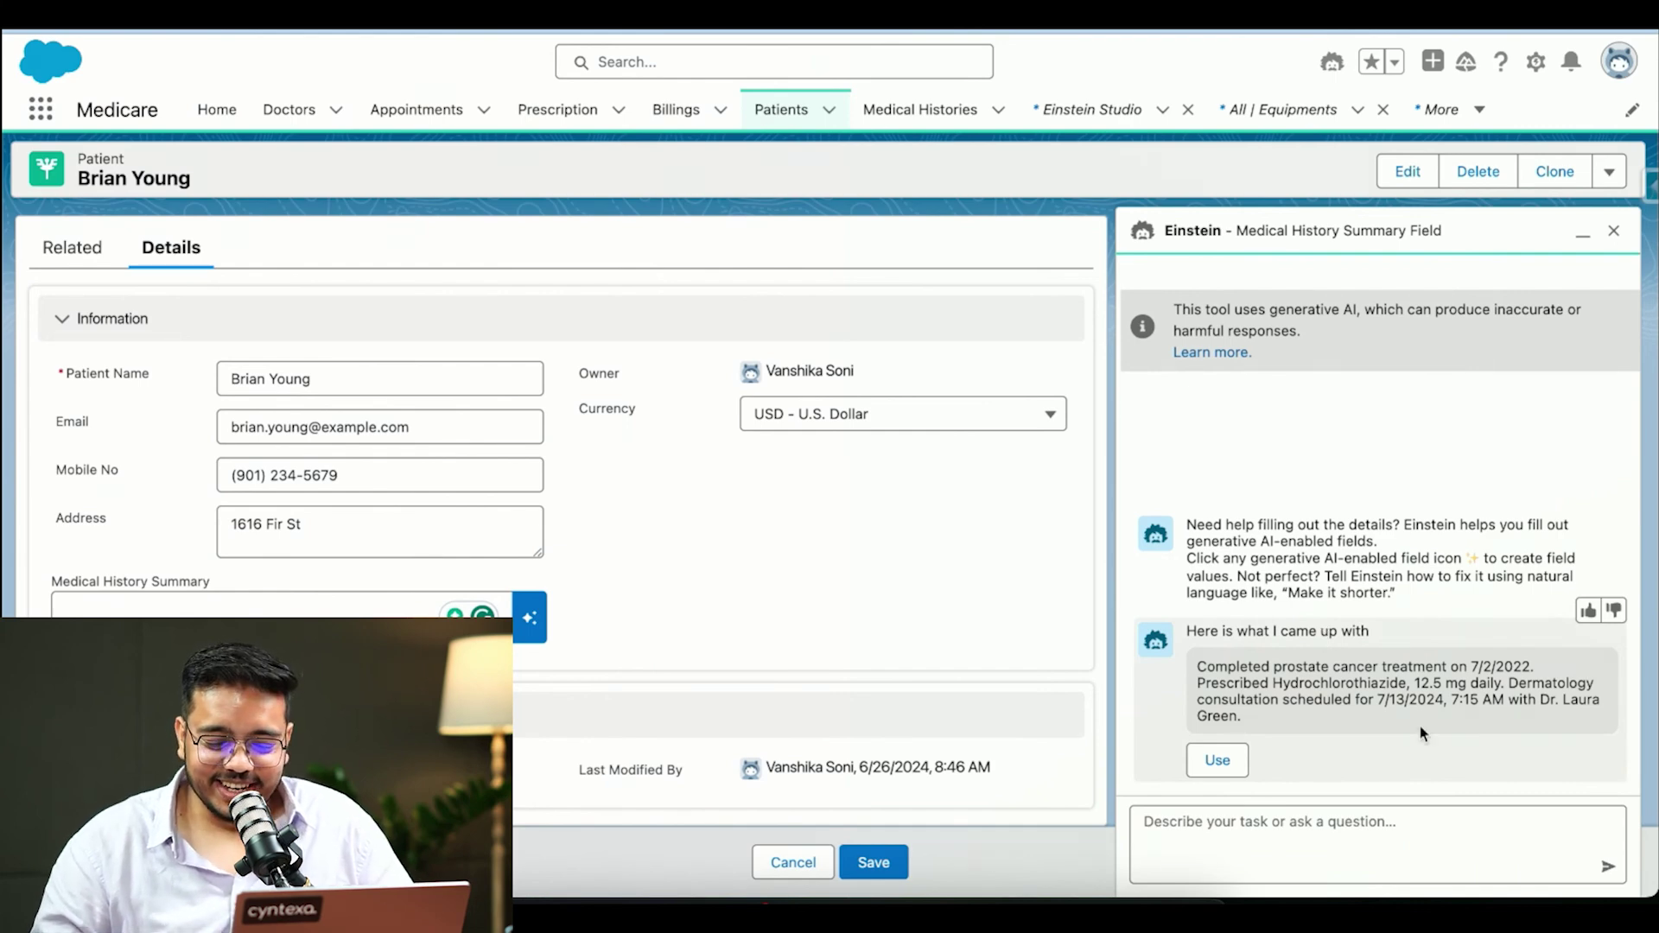
Step: Ask Einstein to elaborate the summary with more details
{"action": "left_click", "coordinate": [1433, 833]}
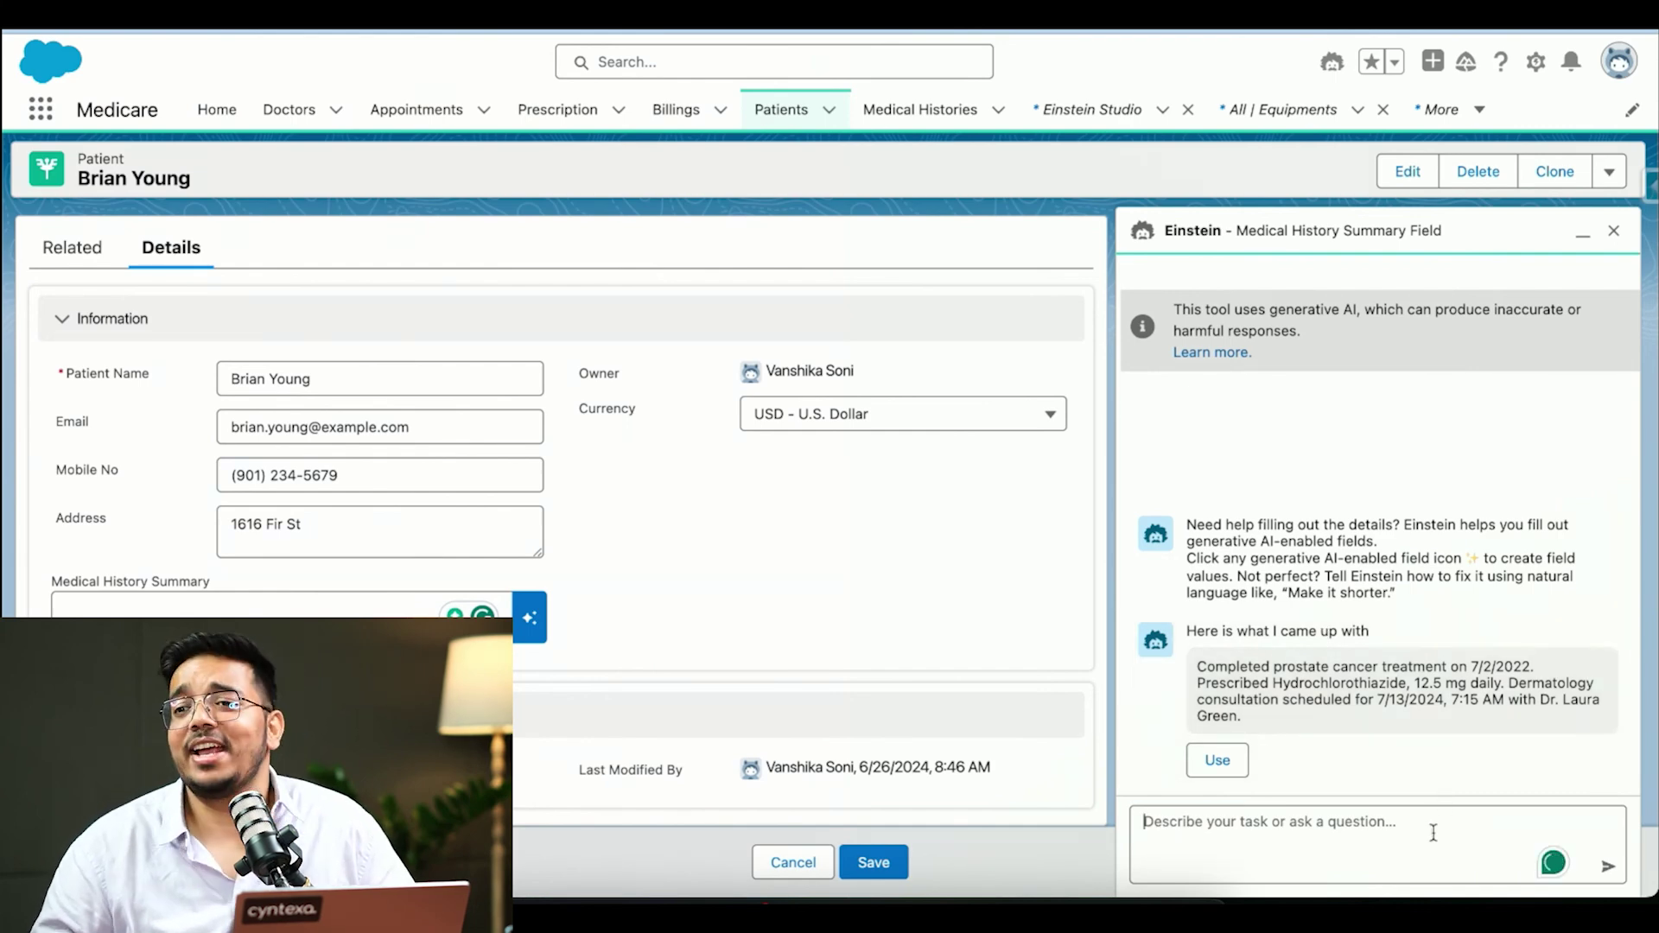
{"action": "type", "text": "El"}
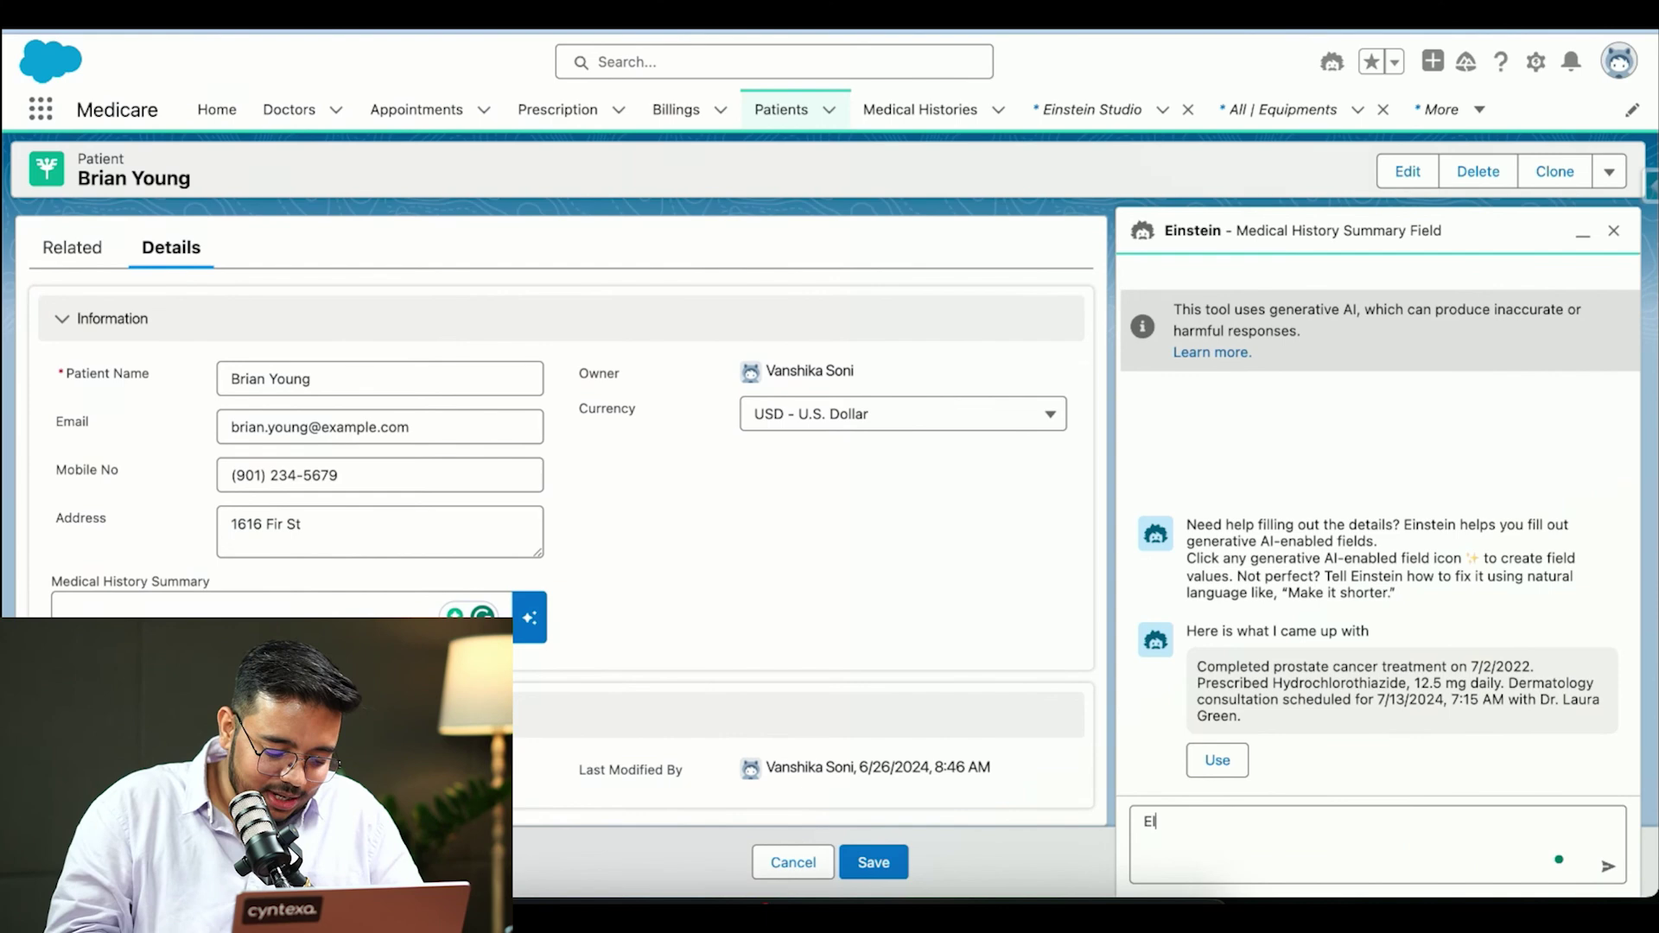
{"action": "type", "text": "abotrat"}
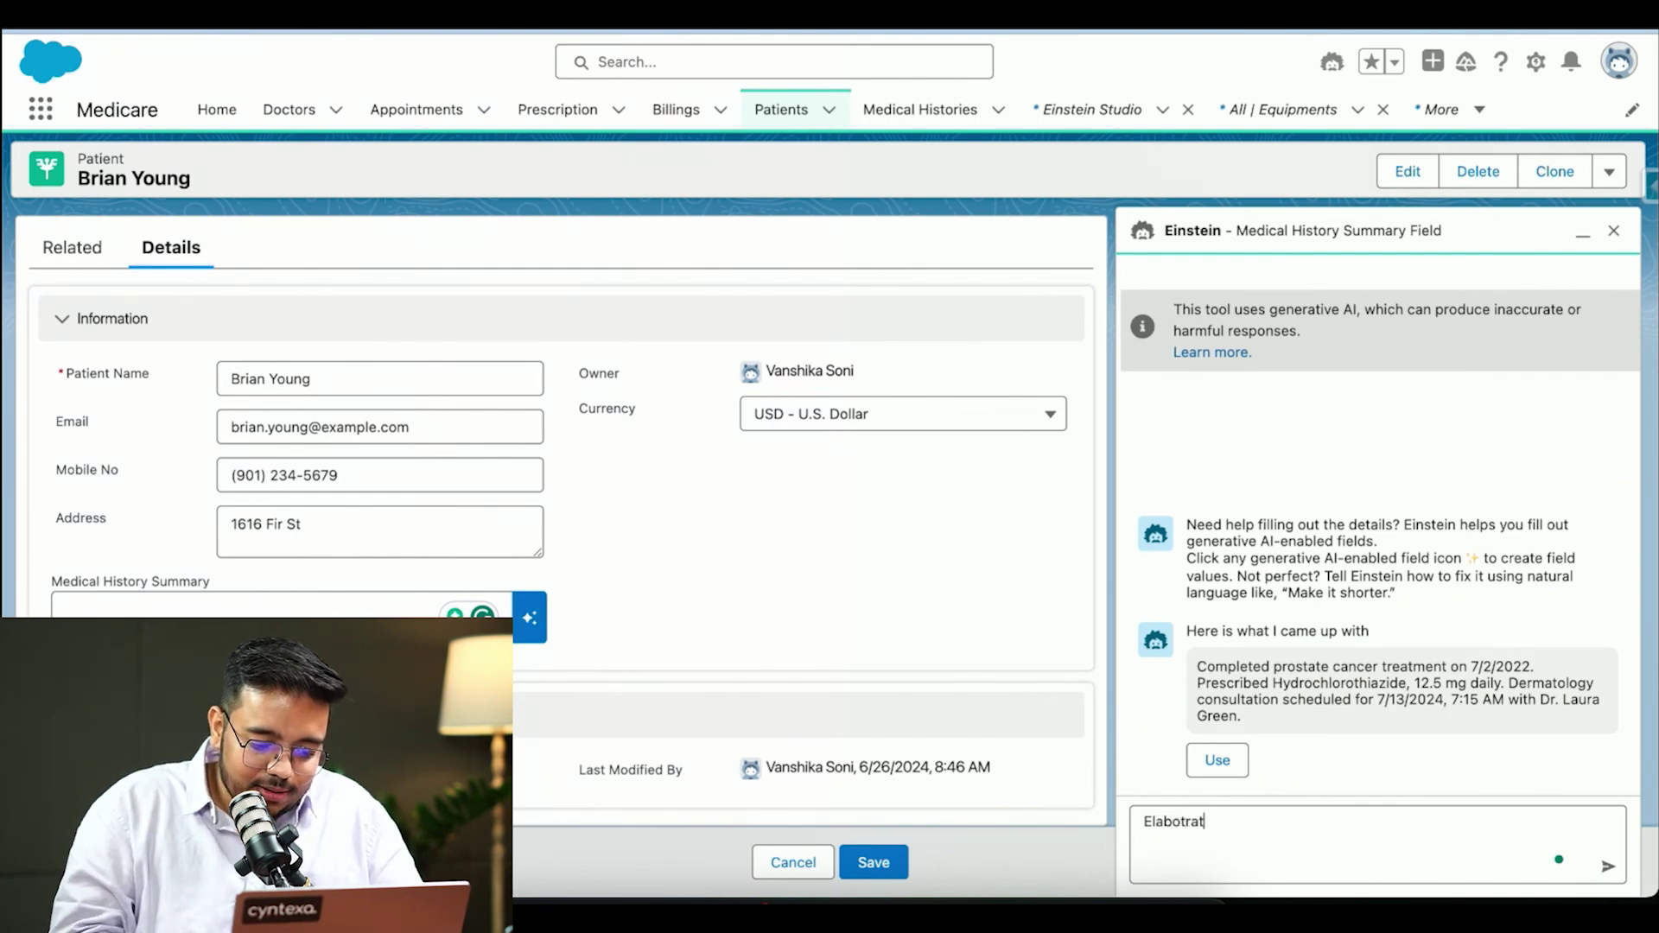
{"action": "key", "text": "BackSpace"}
{"action": "key", "text": "BackSpace"}
{"action": "key", "text": "BackSpace"}
{"action": "key", "text": "BackSpace"}
{"action": "type", "text": "rate it with "}
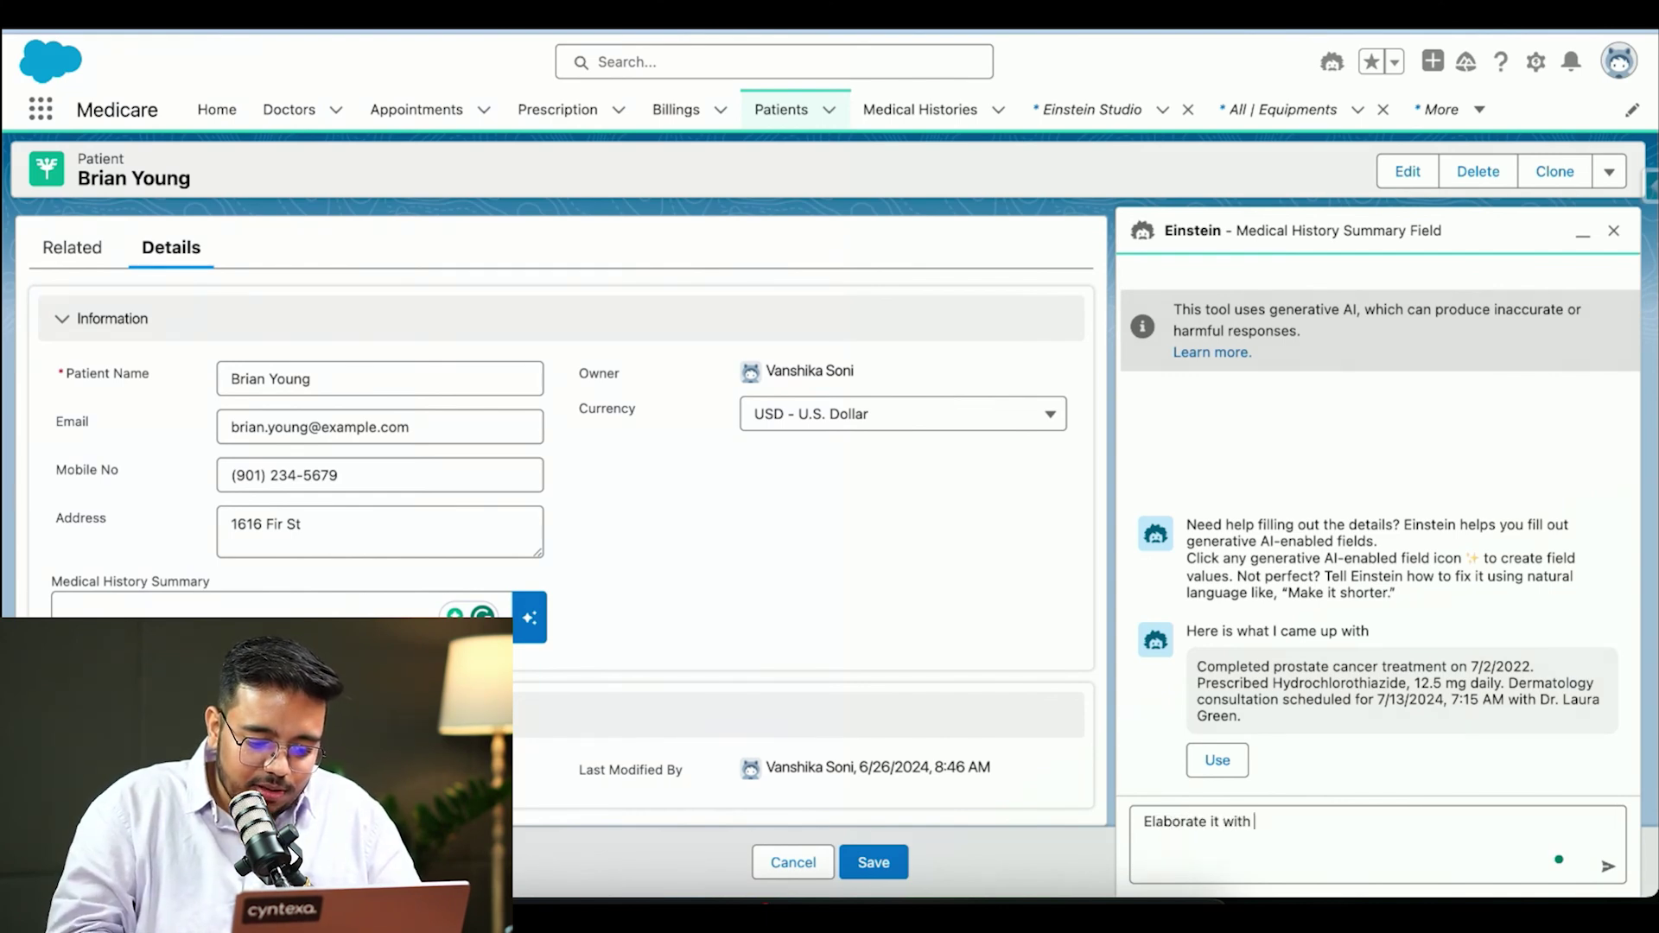
{"action": "type", "text": "more deta"}
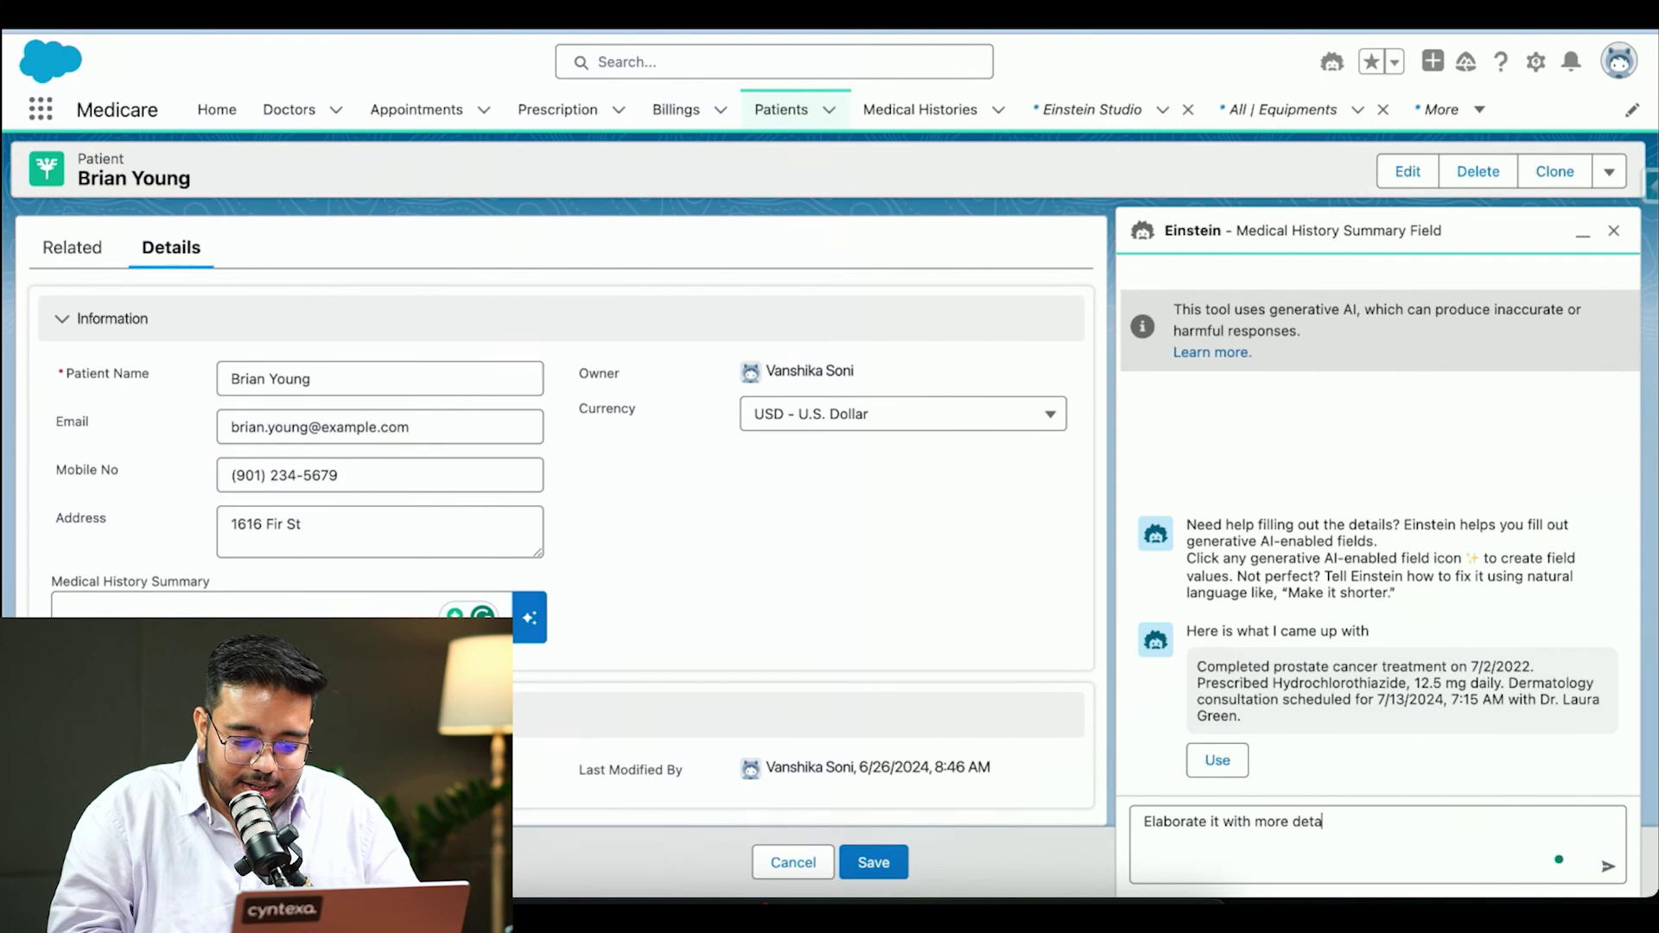
{"action": "type", "text": "ils"}
{"action": "key", "text": "Return"}
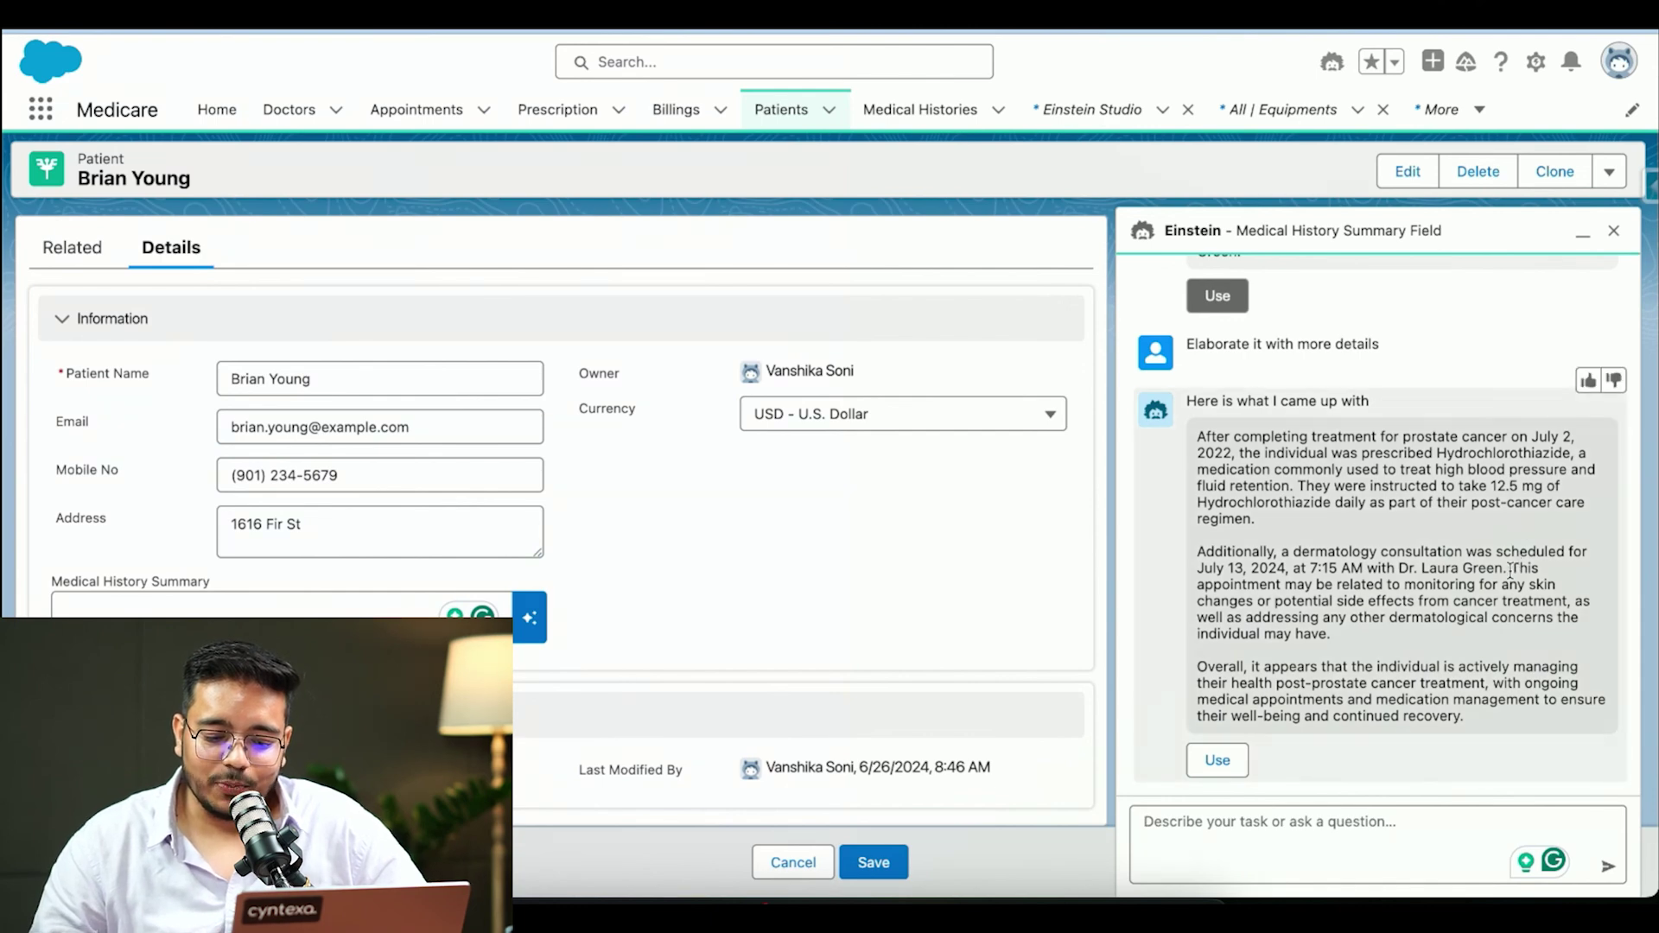
Step: Highlight the sentence on the July 13, 2024 dermatology appointment's purpose in Einstein's reply
{"action": "left_click_drag", "start_coordinate": [1509, 568], "coordinate": [1368, 644]}
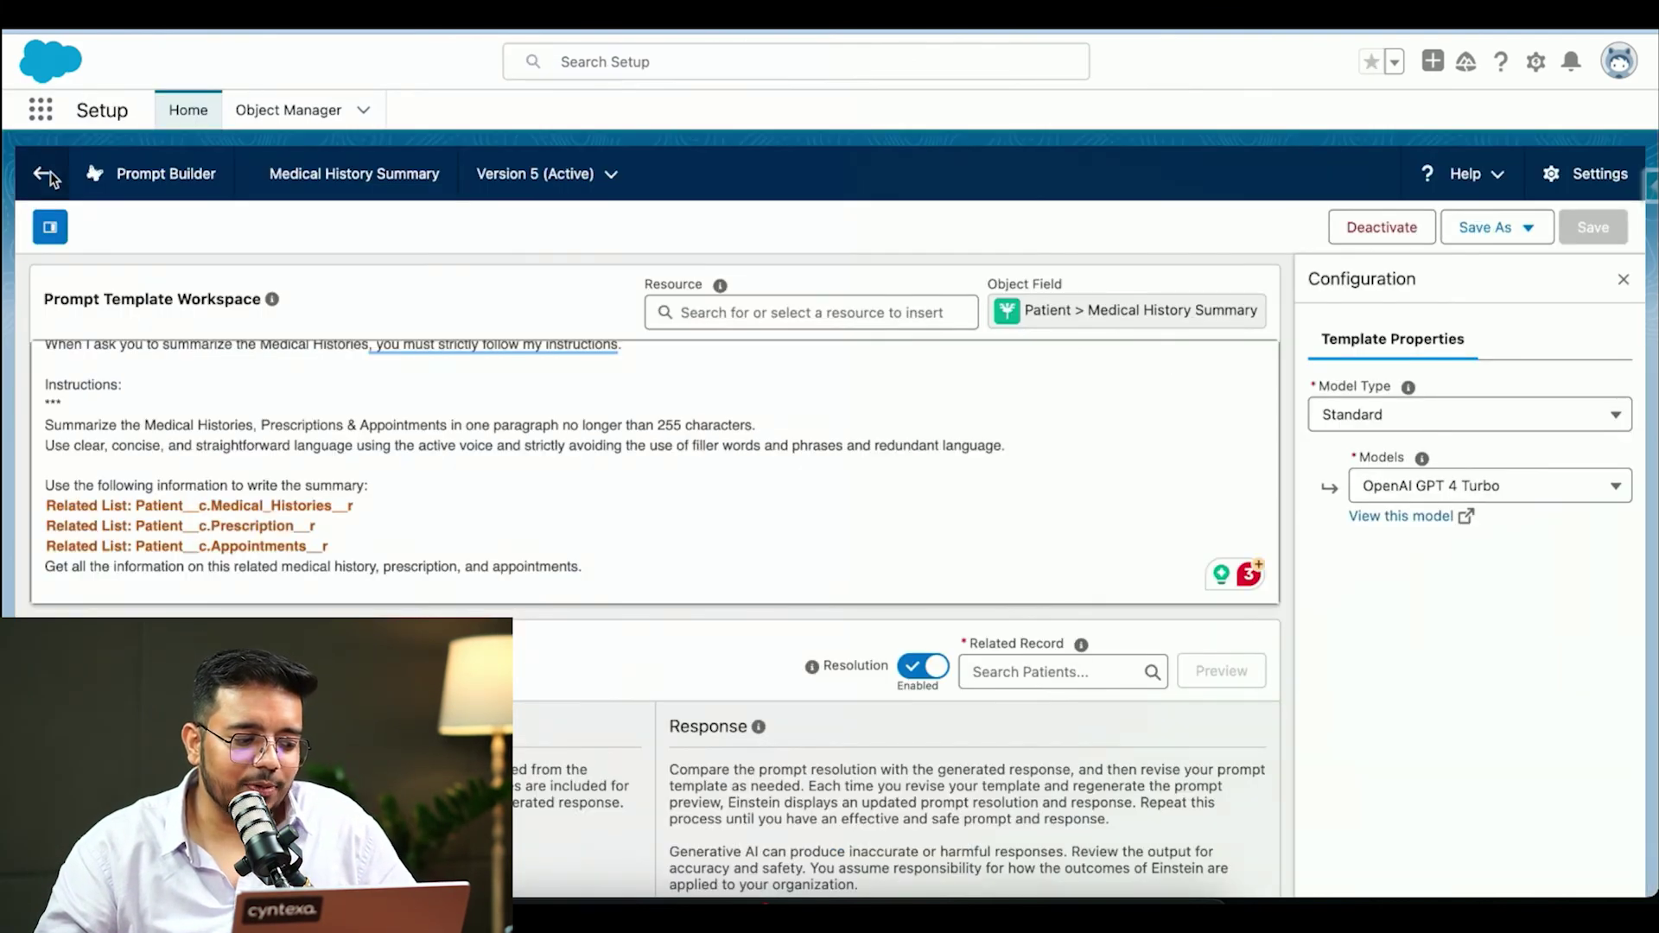
Step: Back in Prompt Builder, create a new Flex prompt template and view its source name field
{"action": "left_click", "coordinate": [43, 174]}
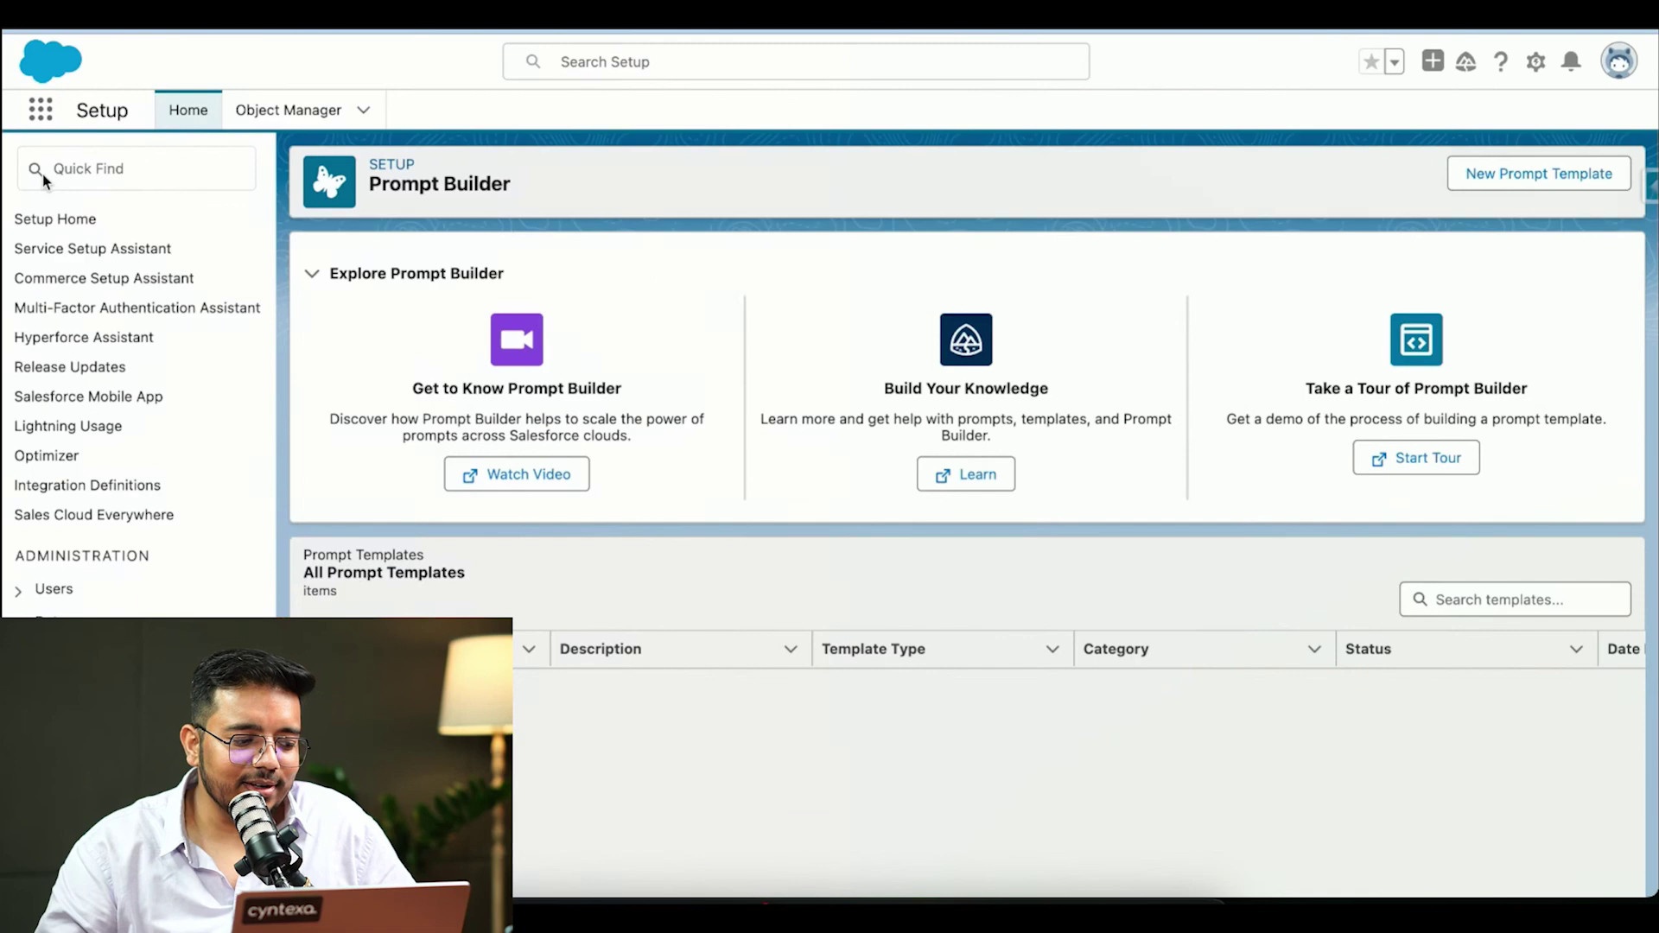
{"action": "left_click", "coordinate": [1583, 173]}
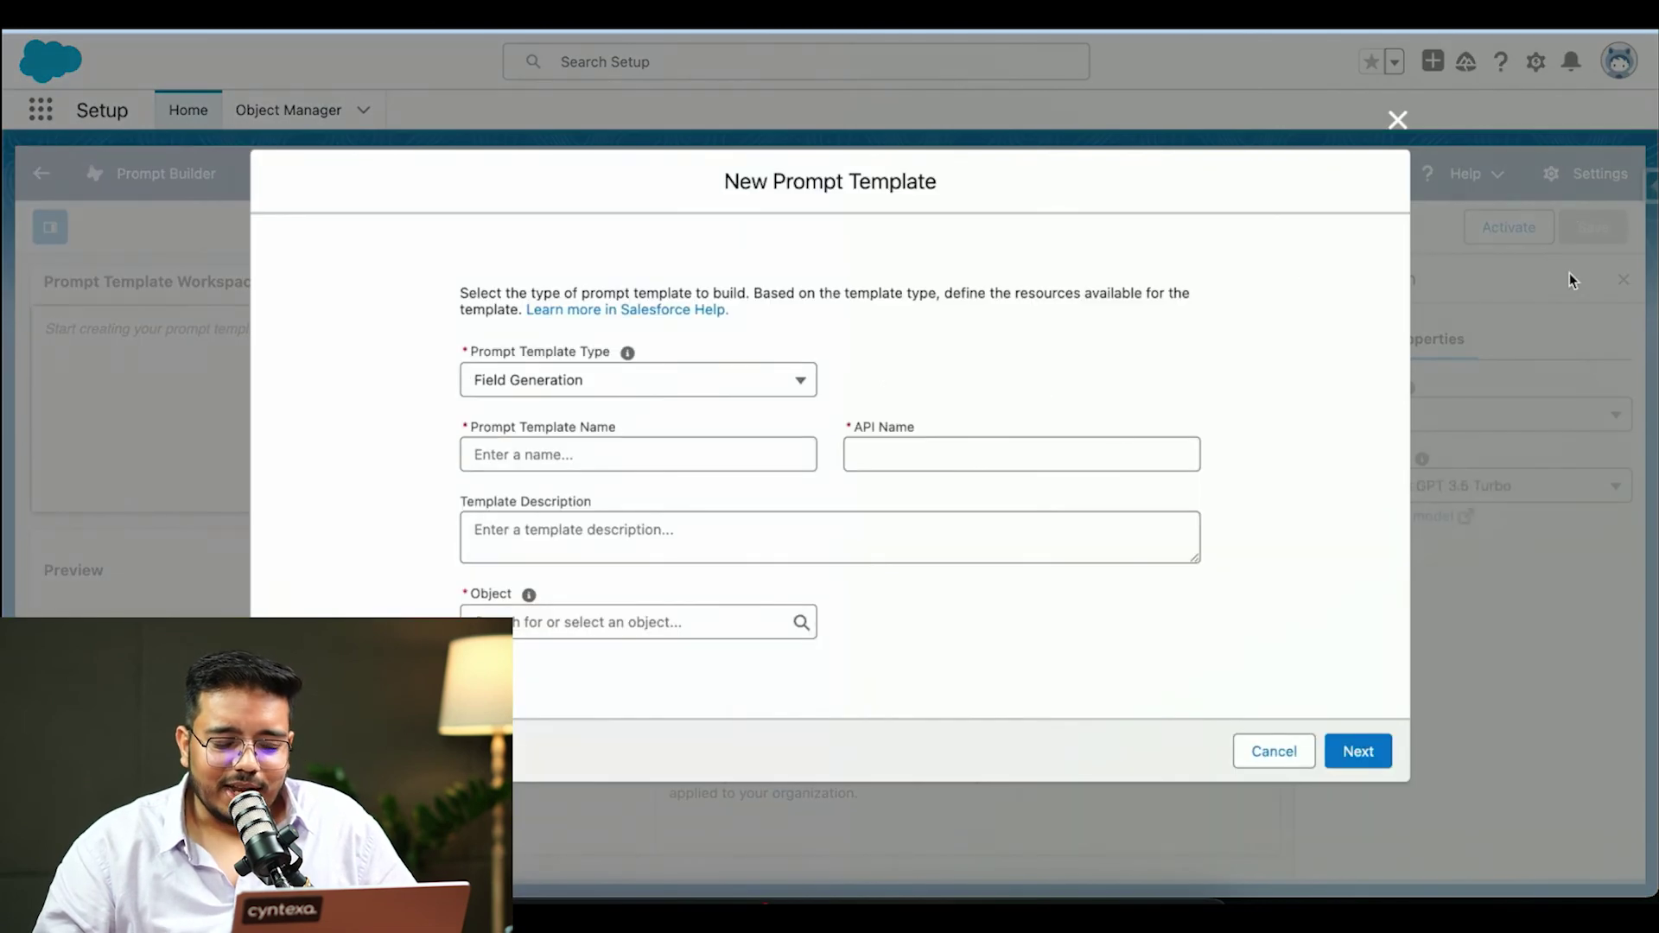
{"action": "left_click", "coordinate": [707, 379]}
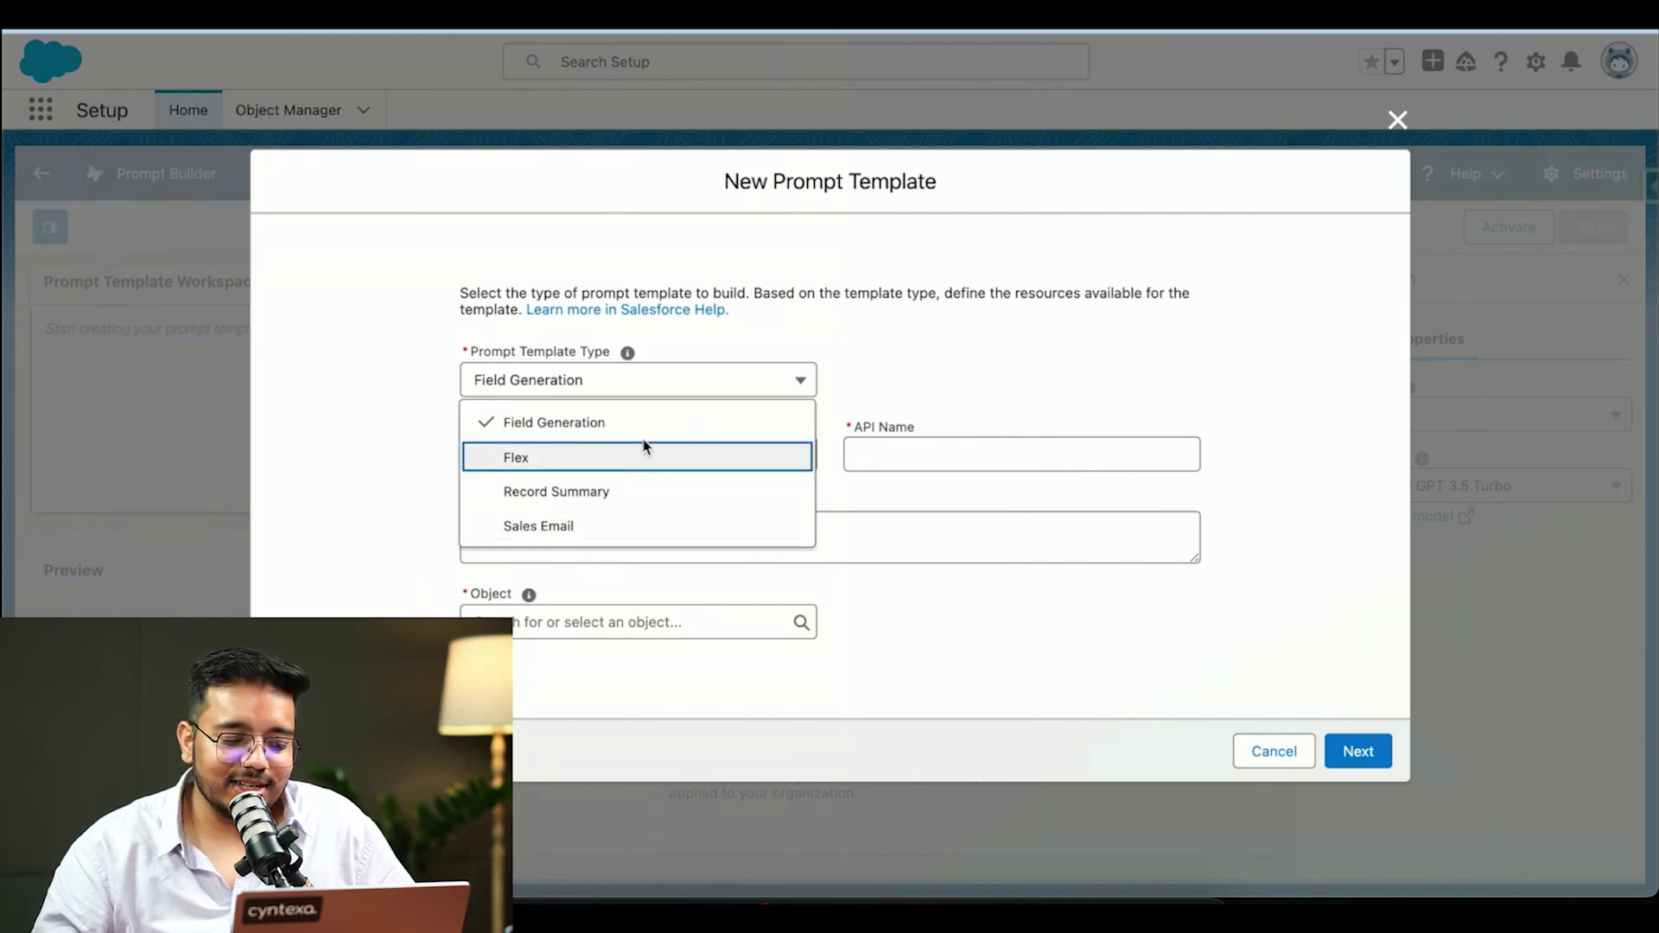
{"action": "key", "text": "Return"}
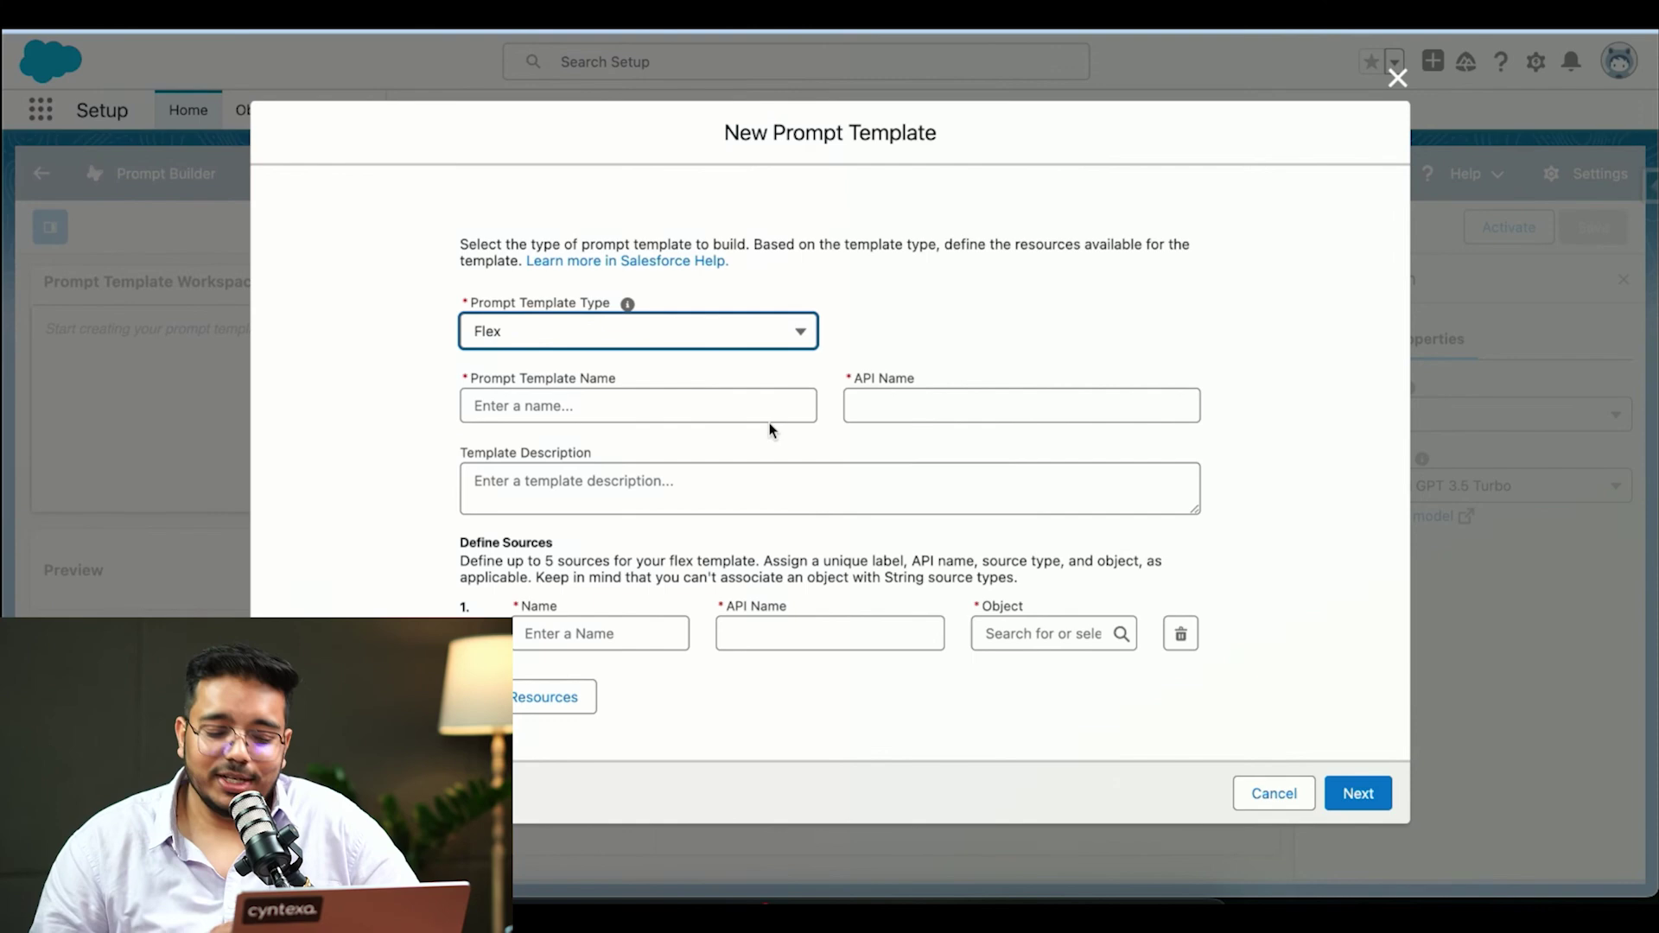
{"action": "left_click", "coordinate": [576, 634]}
{"action": "left_click", "coordinate": [904, 668]}
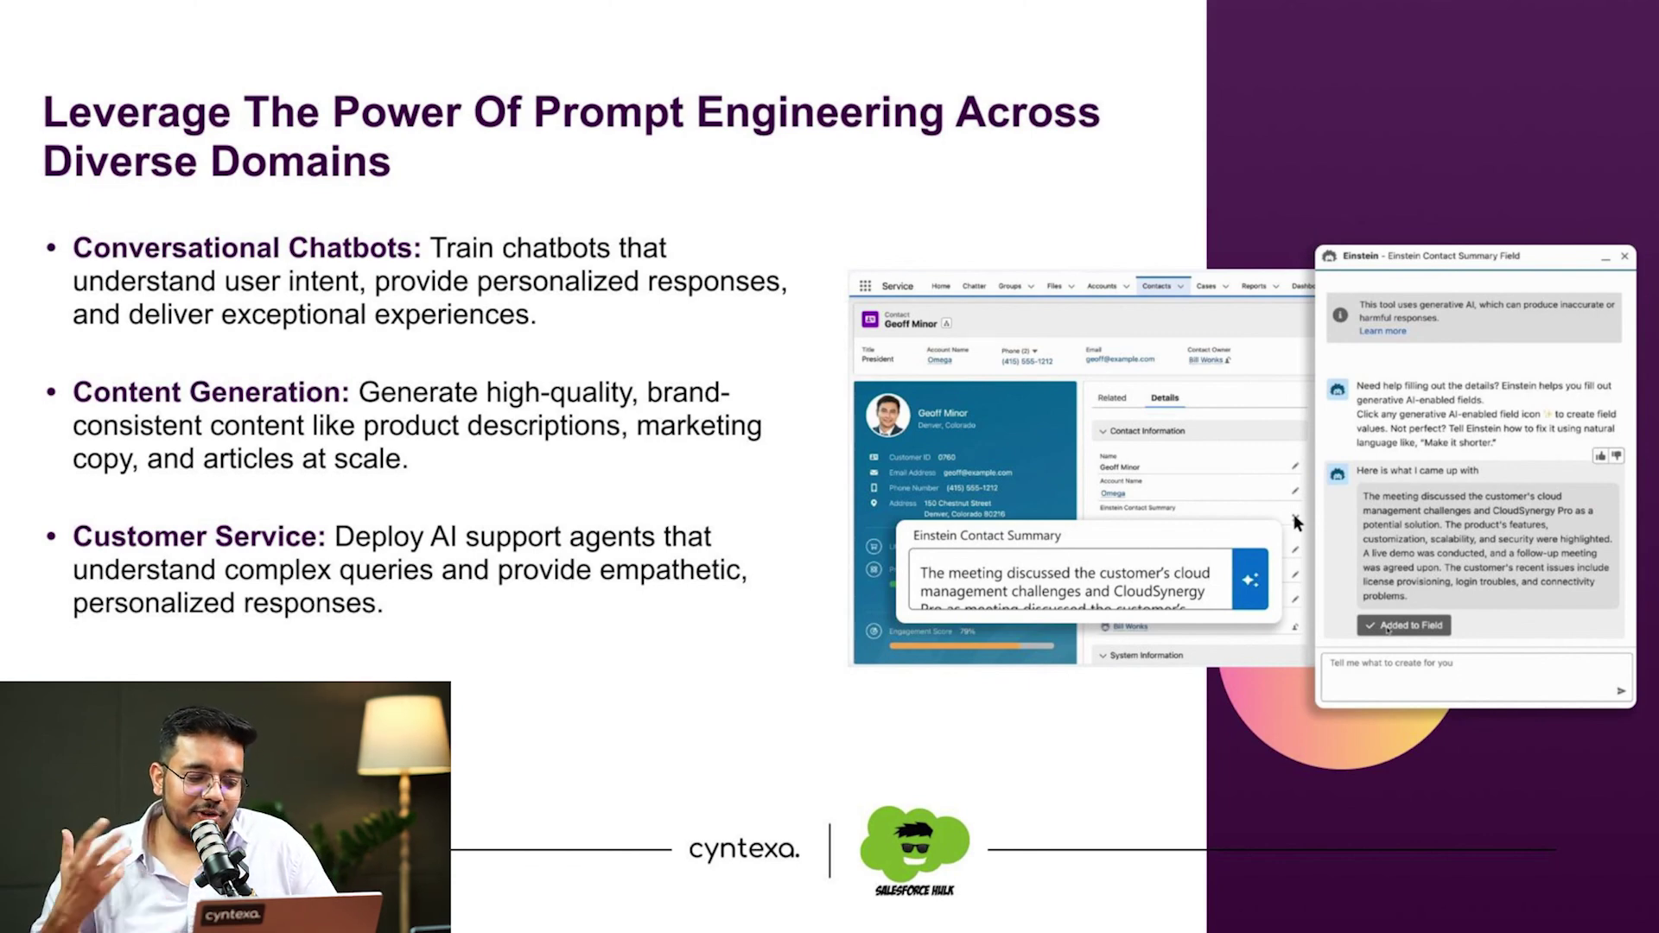
Step: Step forward to the Copilot Builder slide and back to the prompt engineering slide
{"action": "key", "text": "Right"}
{"action": "key", "text": "Left"}
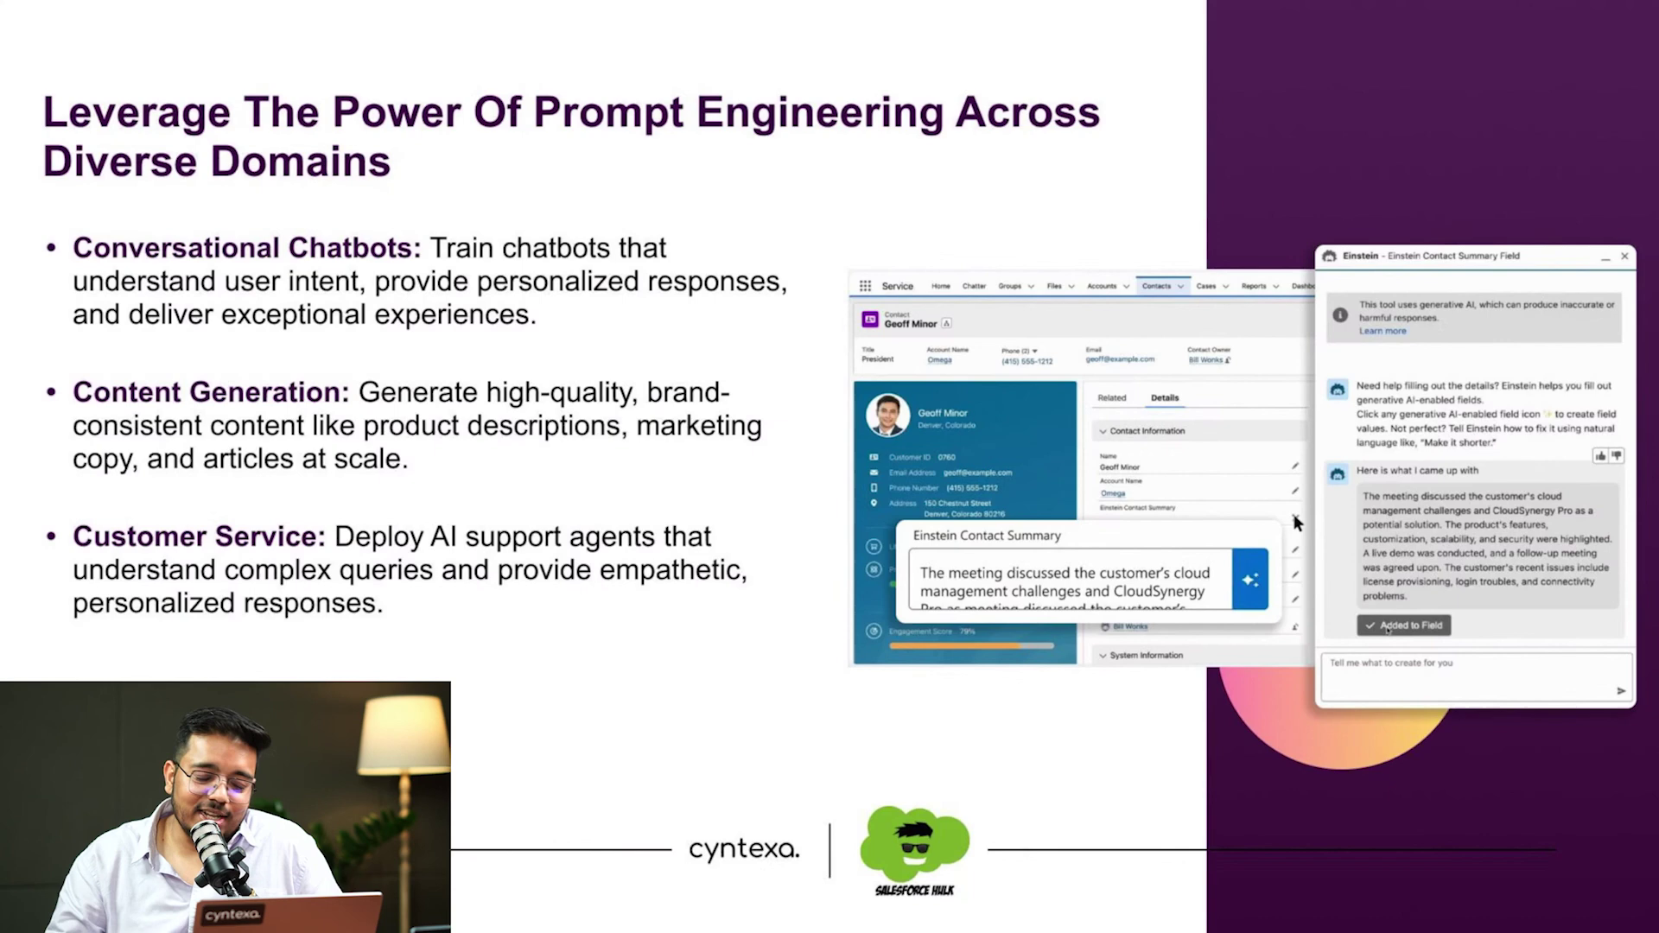